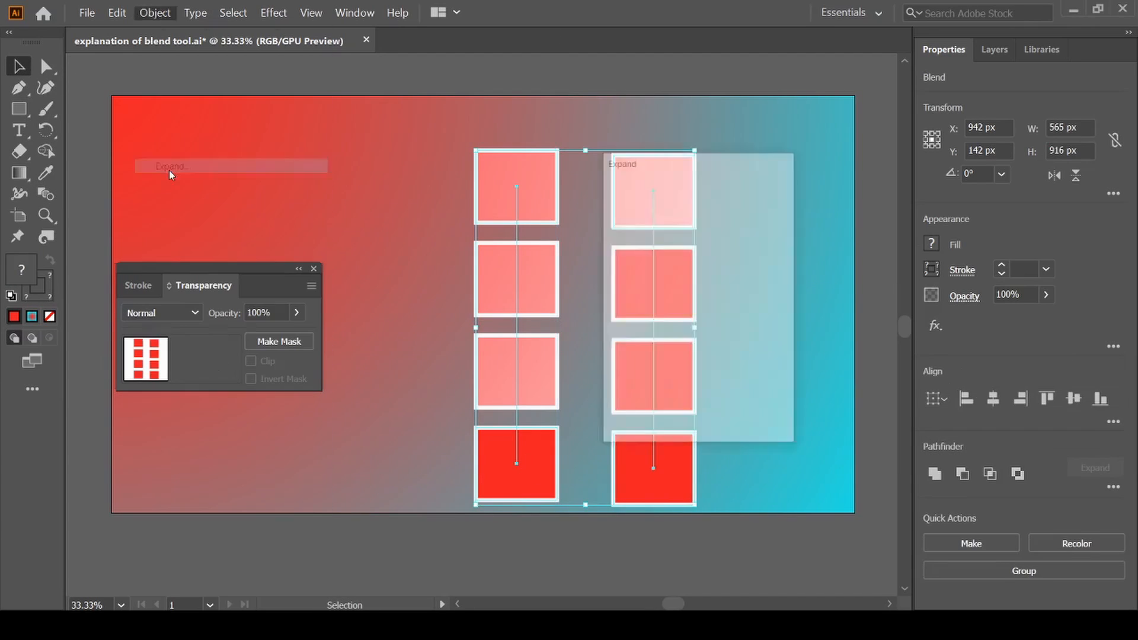
{"action": "left_click", "coordinate": [656, 207]}
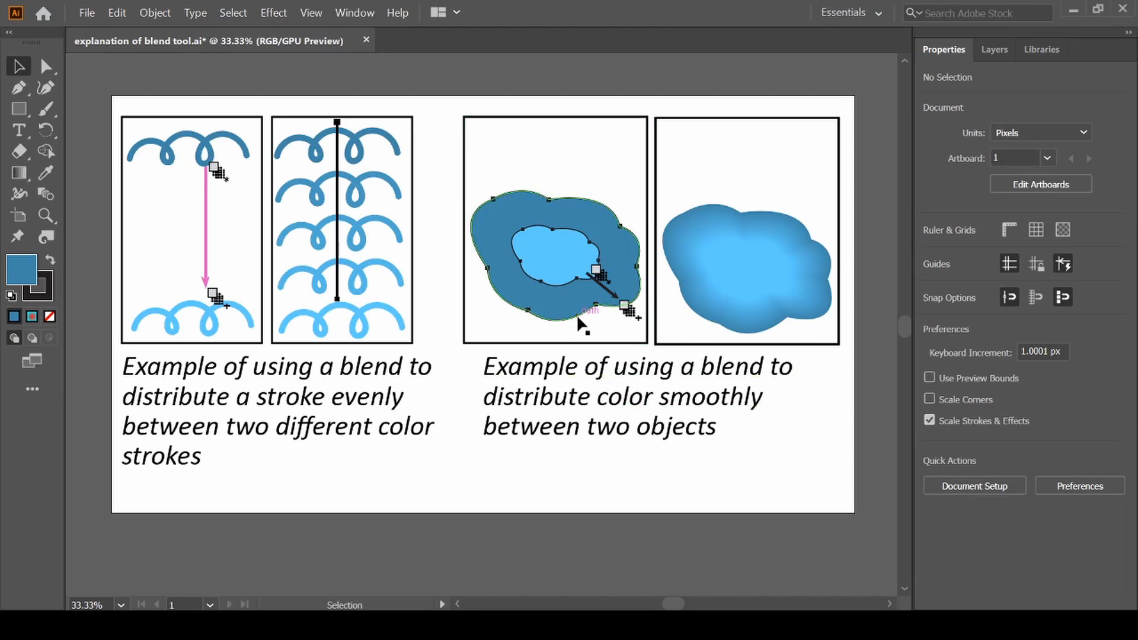
{"action": "left_click", "coordinate": [555, 283]}
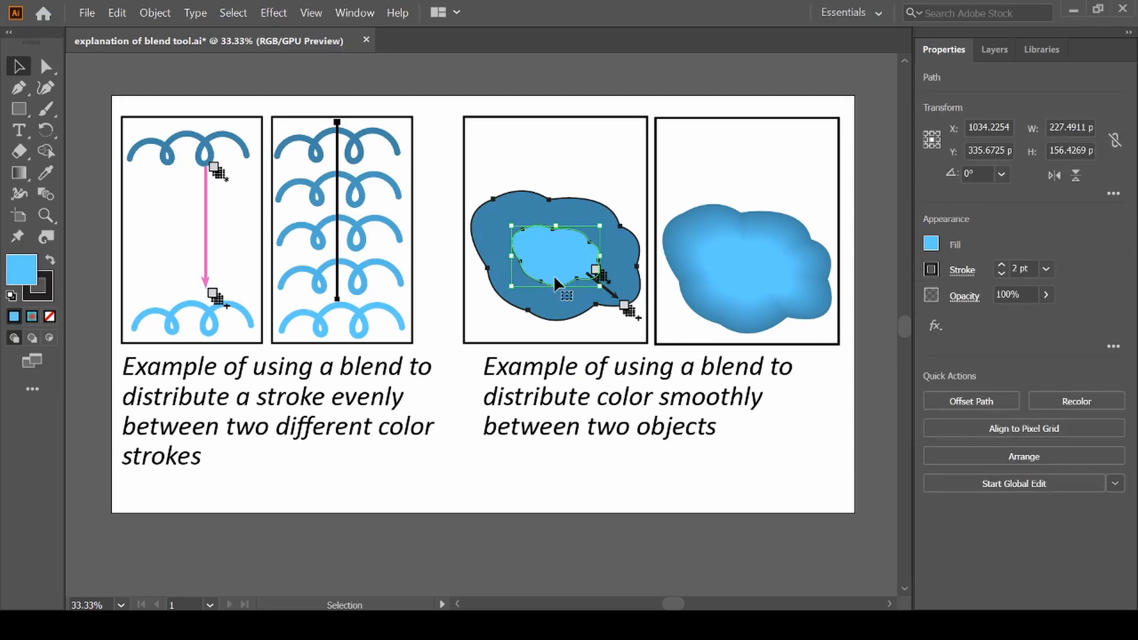
{"action": "left_click", "coordinate": [564, 308]}
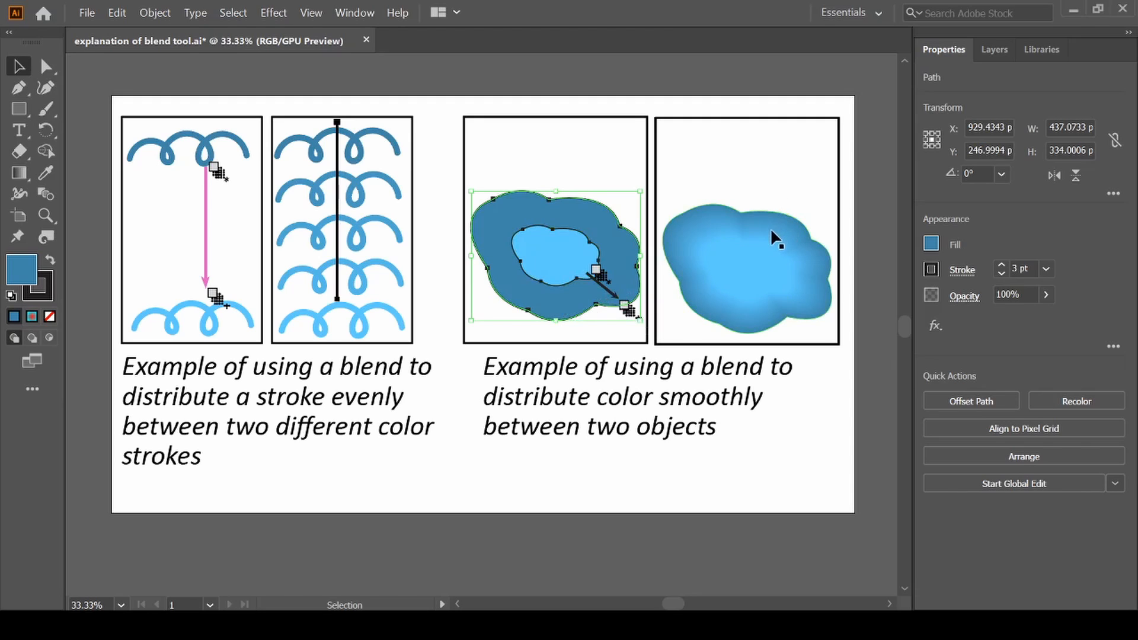
{"action": "left_click", "coordinate": [770, 458]}
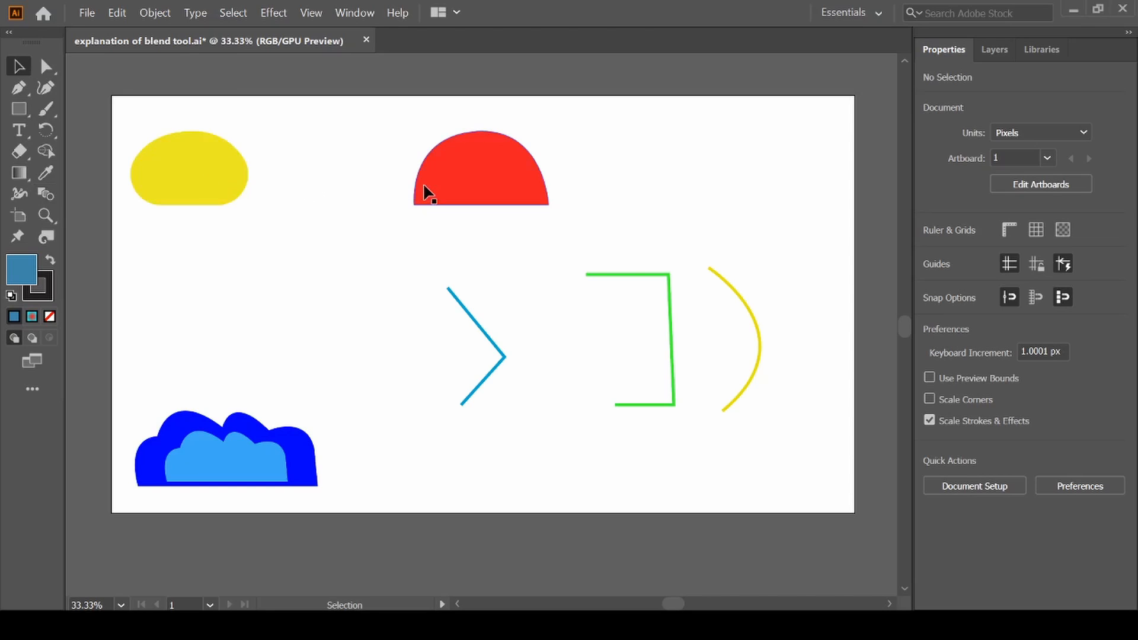
Step: Select the yellow shape and the red half-round shape together and make a blend between them
{"action": "left_click", "coordinate": [189, 188]}
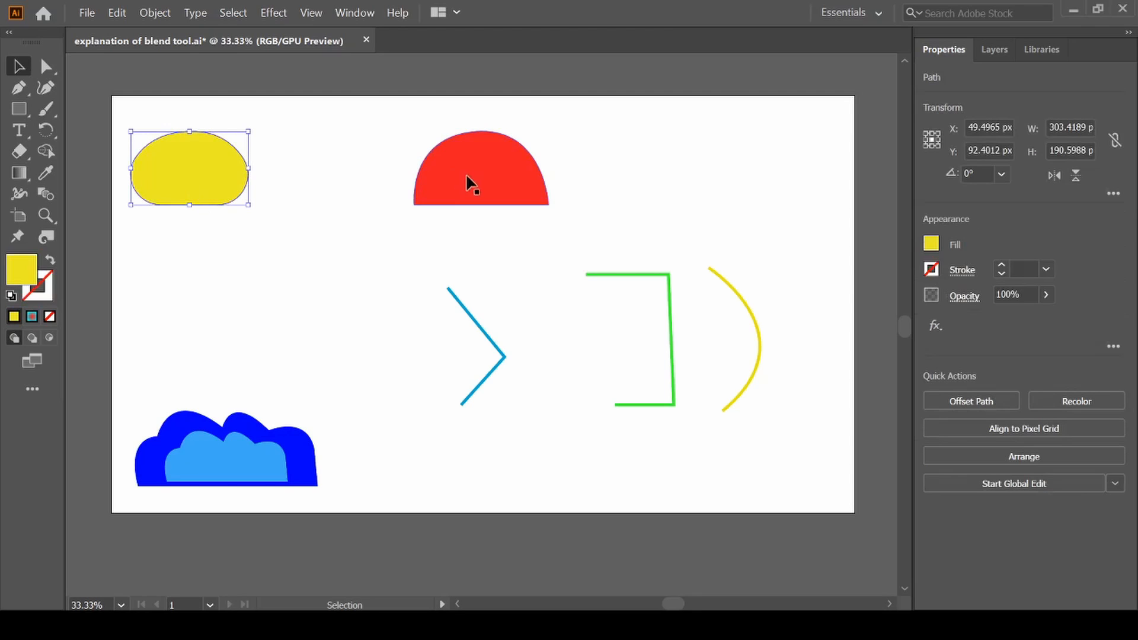
{"action": "key", "text": "shift"}
{"action": "left_click", "coordinate": [488, 176], "text": "shift"}
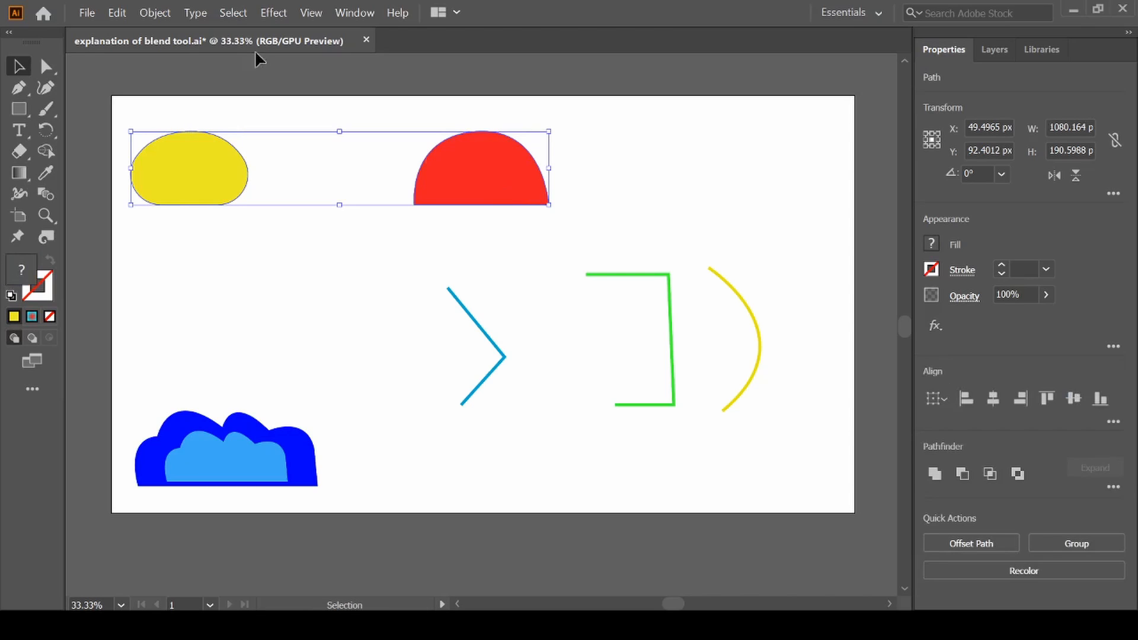
{"action": "left_click", "coordinate": [157, 13]}
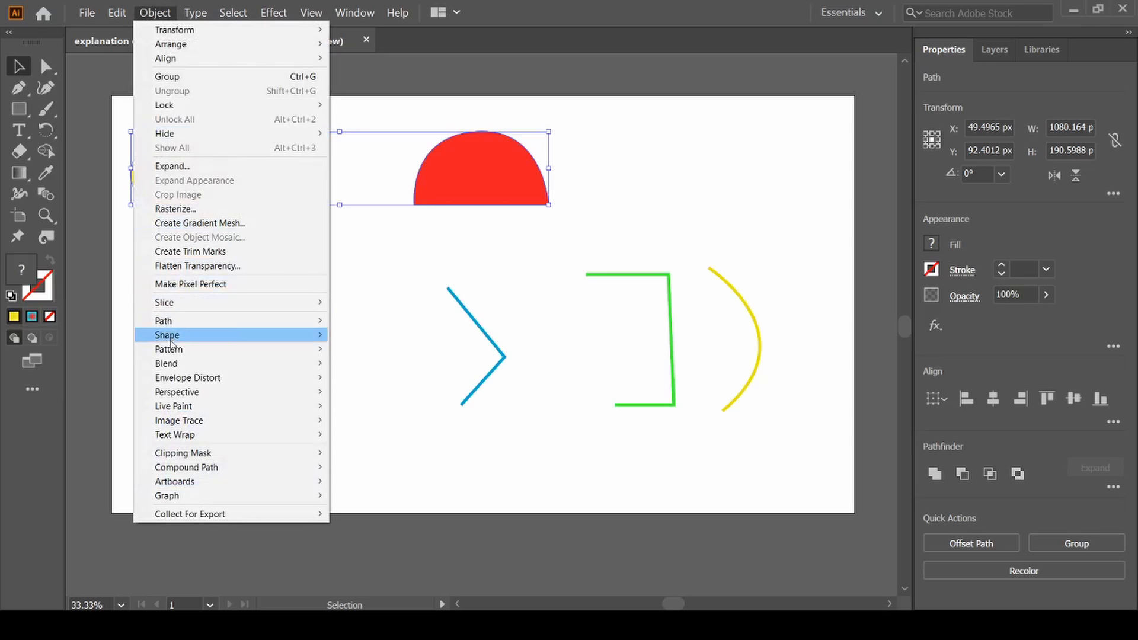
{"action": "mouse_move", "coordinate": [173, 362]}
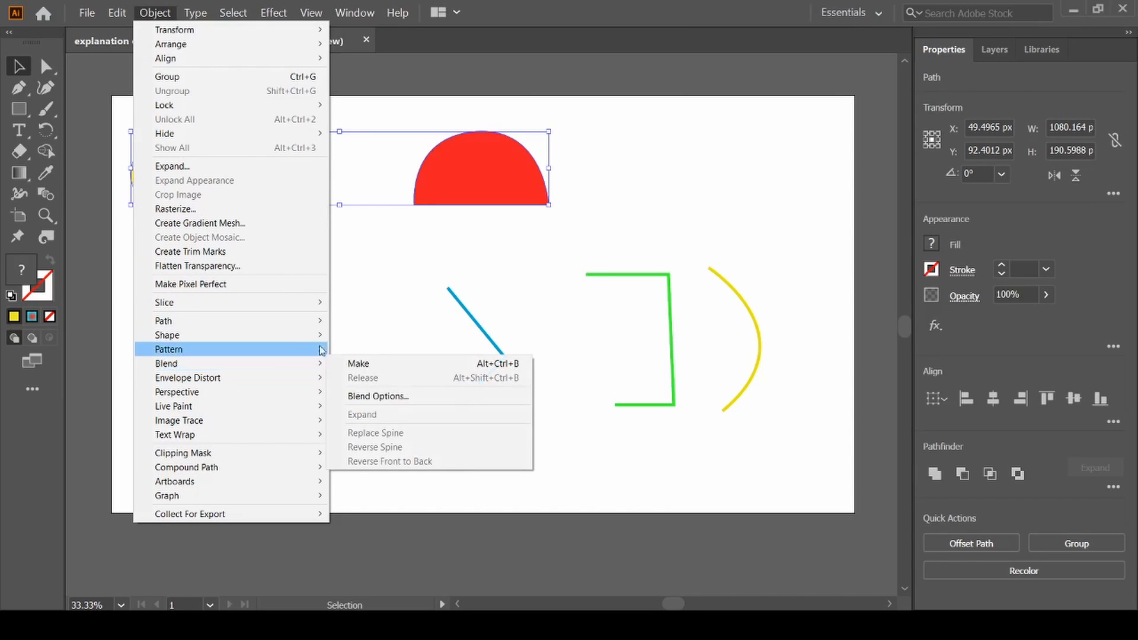
{"action": "mouse_move", "coordinate": [230, 366]}
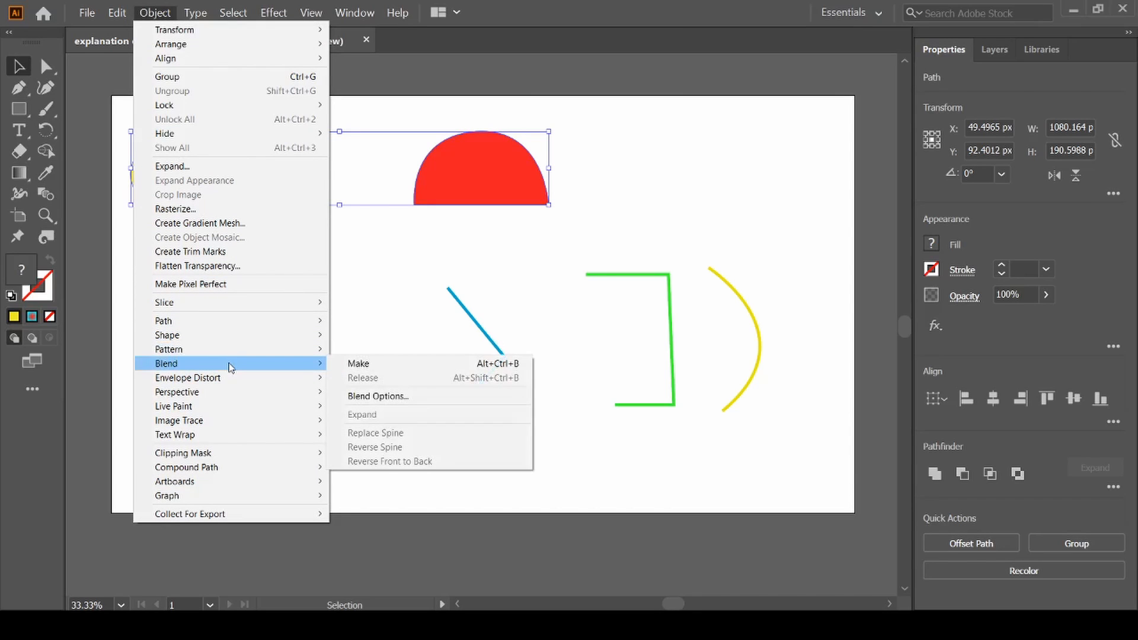
{"action": "left_click", "coordinate": [355, 366]}
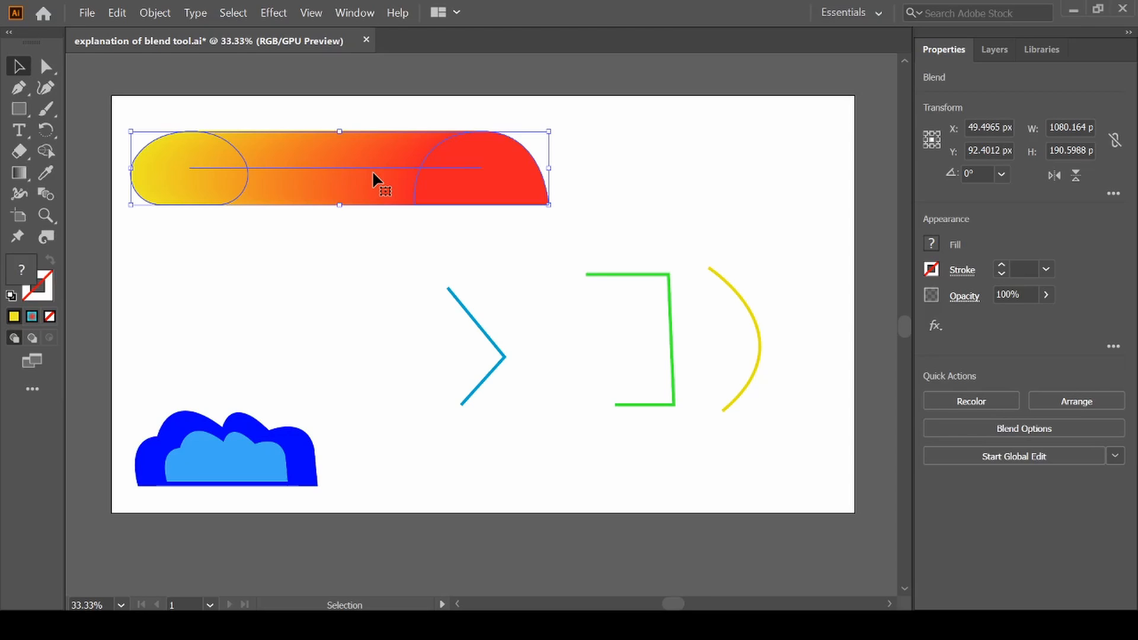
Step: Edit the yellow-to-red blend's options, turning on Preview and setting the spacing to Specified Steps
{"action": "left_click", "coordinate": [154, 14]}
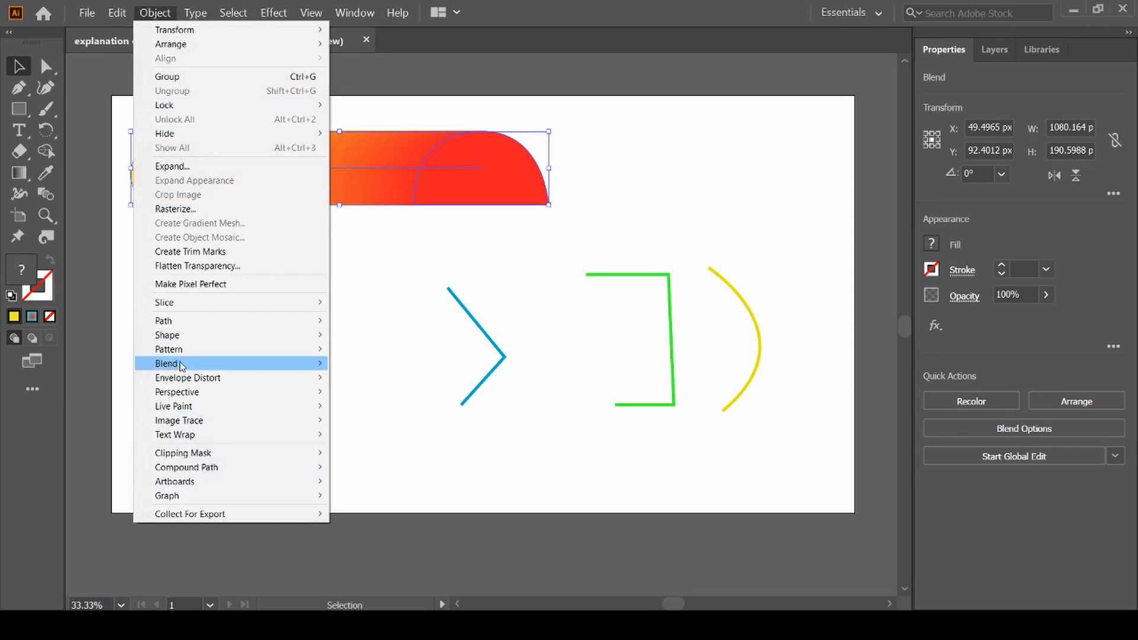
{"action": "mouse_move", "coordinate": [181, 365]}
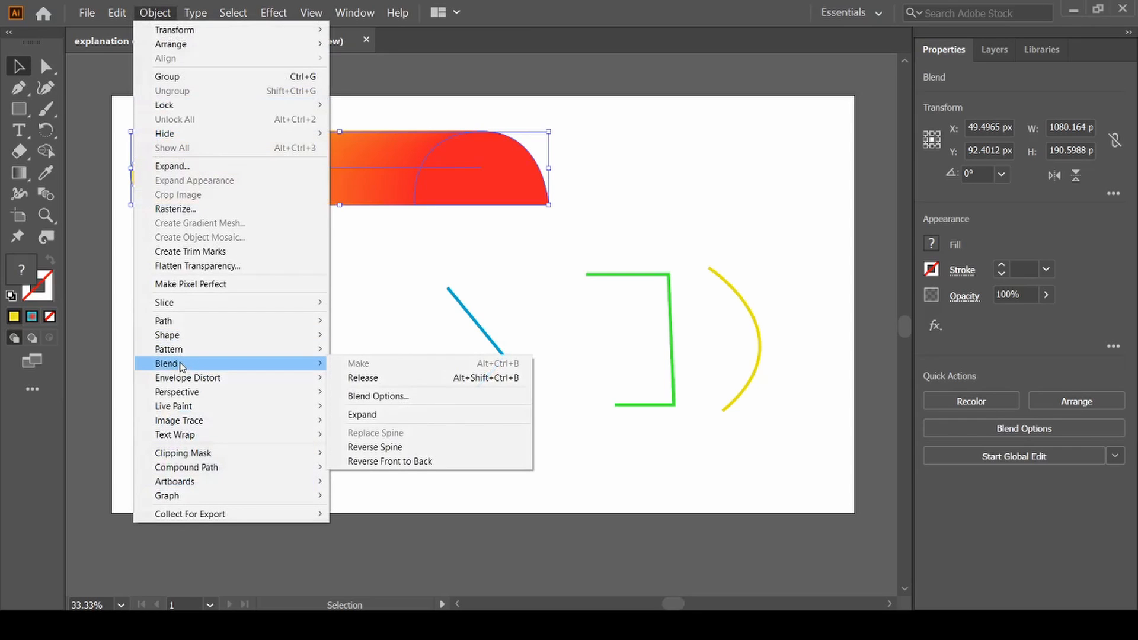
{"action": "left_click", "coordinate": [417, 395]}
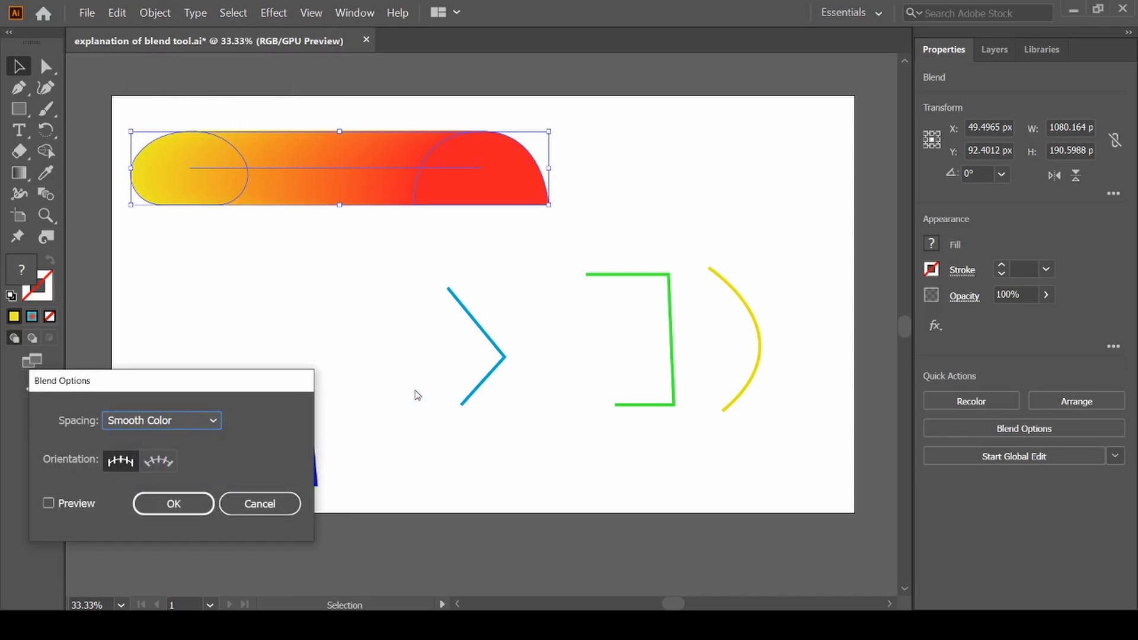
{"action": "left_click", "coordinate": [47, 503]}
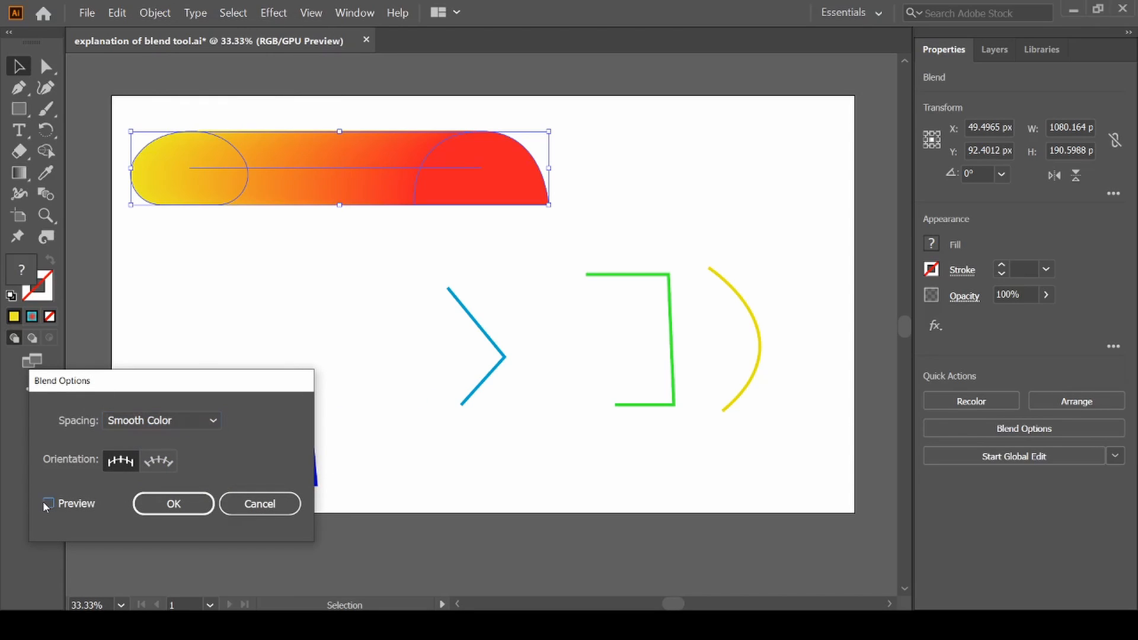
{"action": "left_click", "coordinate": [213, 420]}
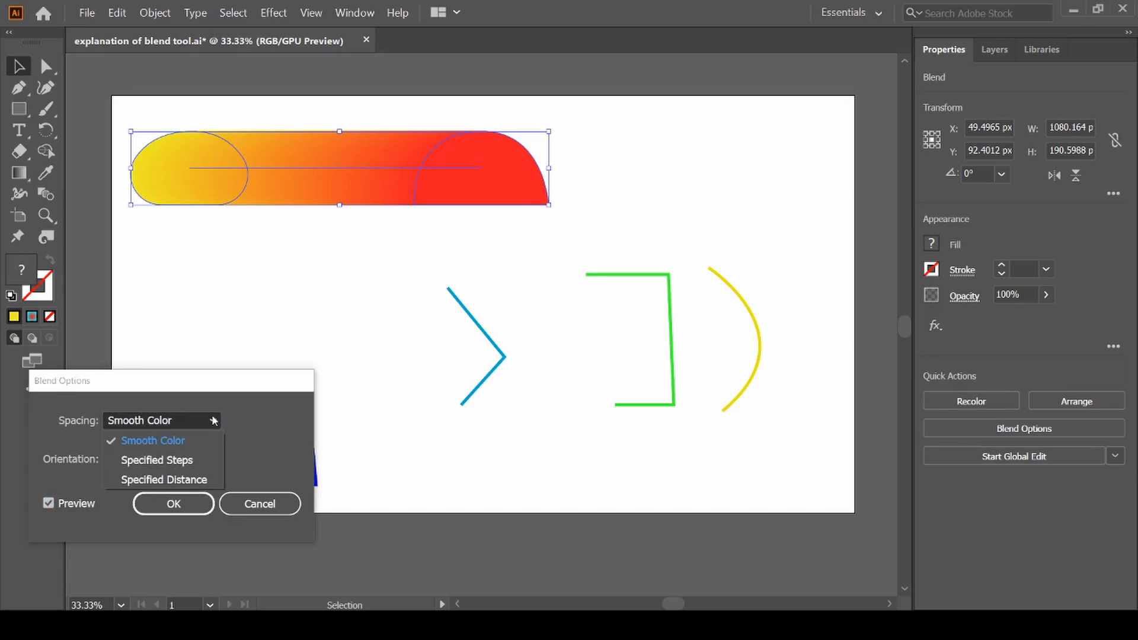
{"action": "left_click", "coordinate": [181, 463]}
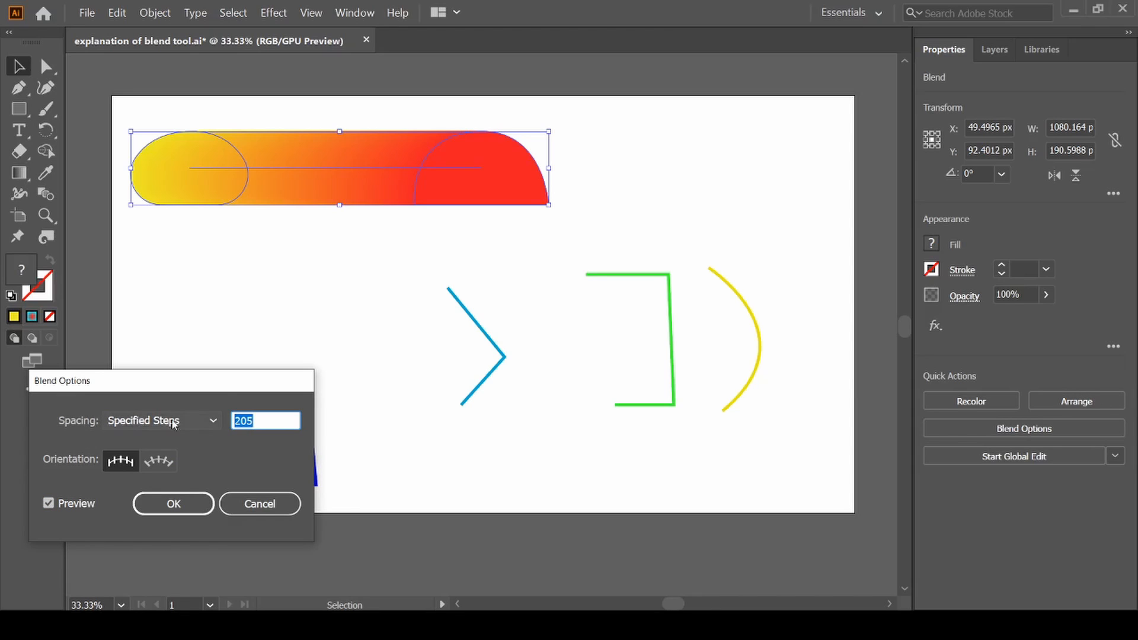
{"action": "left_click", "coordinate": [205, 420]}
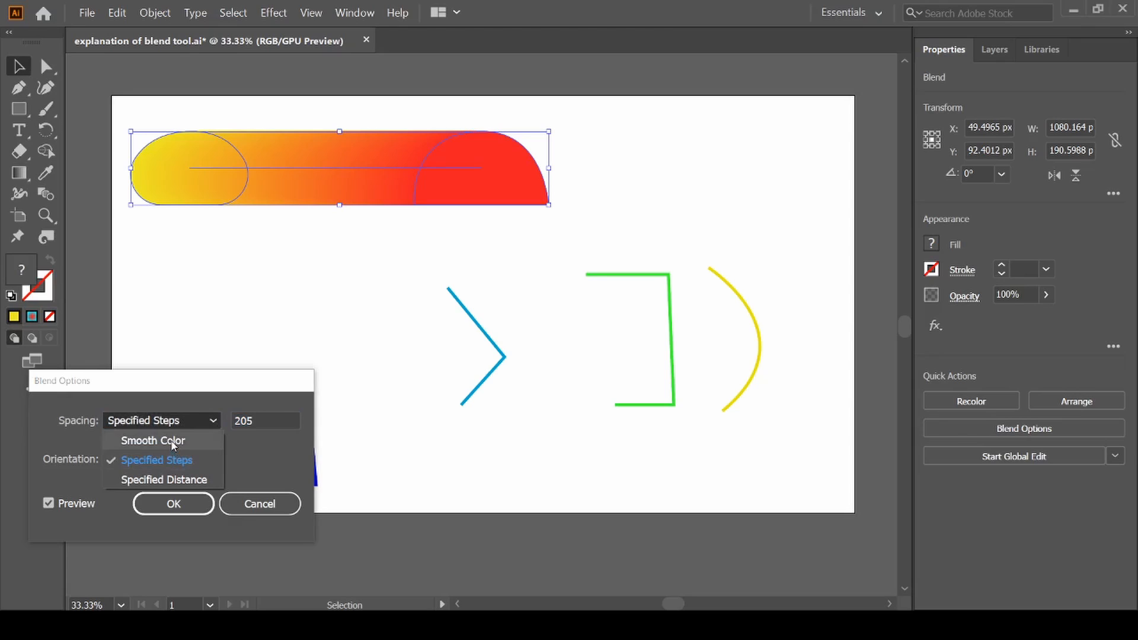
{"action": "left_click", "coordinate": [239, 453]}
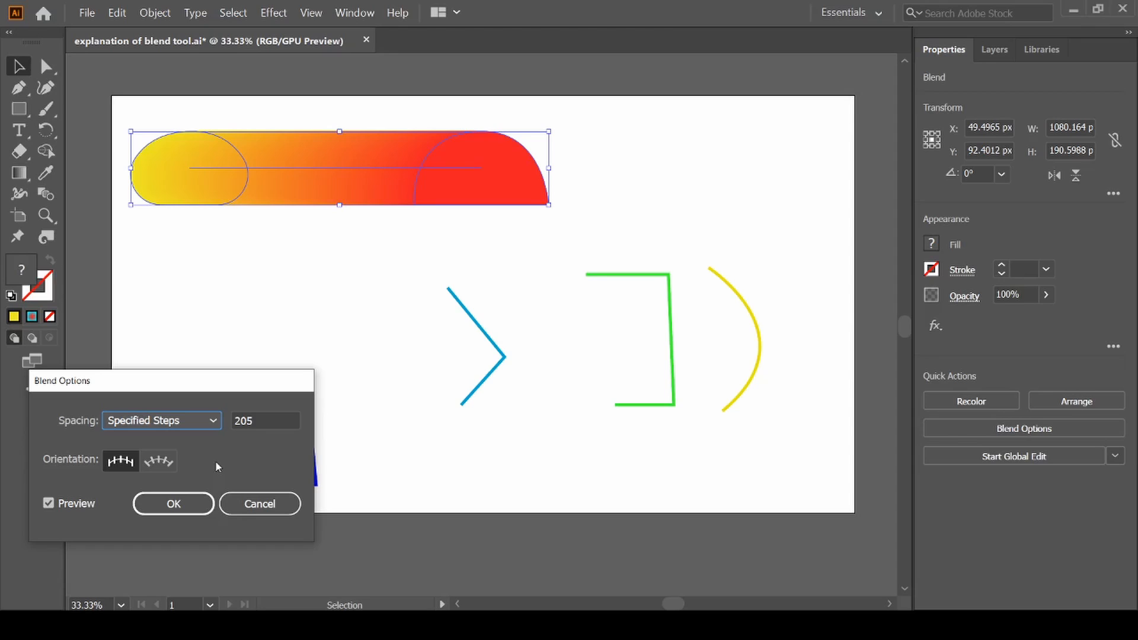
Step: Set the blend's number of specified steps to 3 and apply the options
{"action": "left_click", "coordinate": [272, 419]}
{"action": "key", "text": "BackSpace"}
{"action": "key", "text": "BackSpace"}
{"action": "key", "text": "BackSpace"}
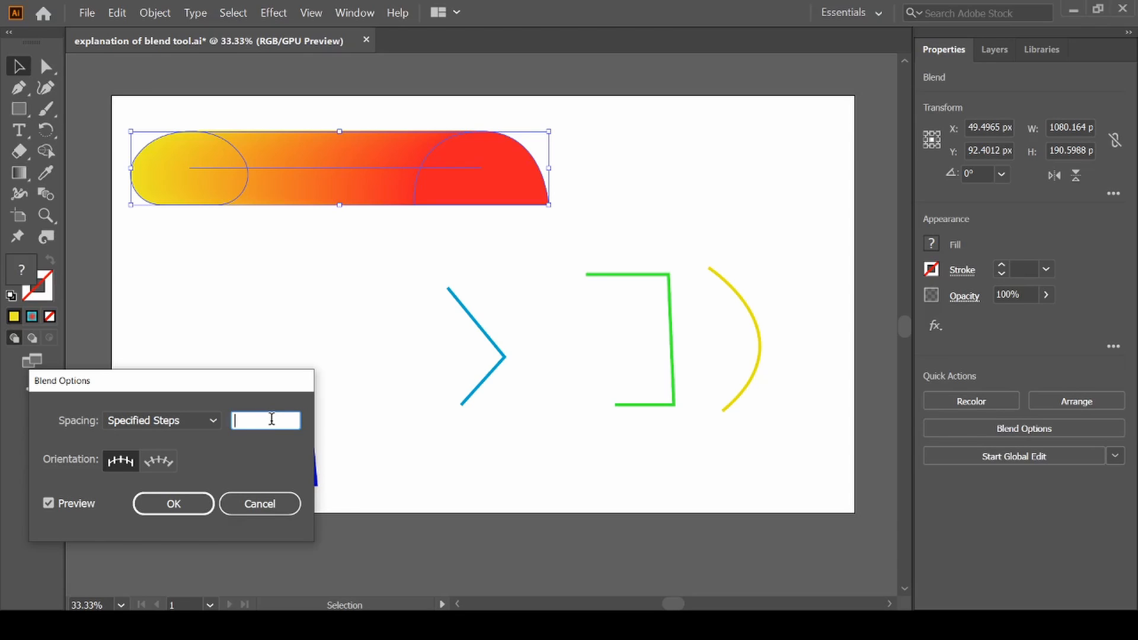
{"action": "type", "text": "3"}
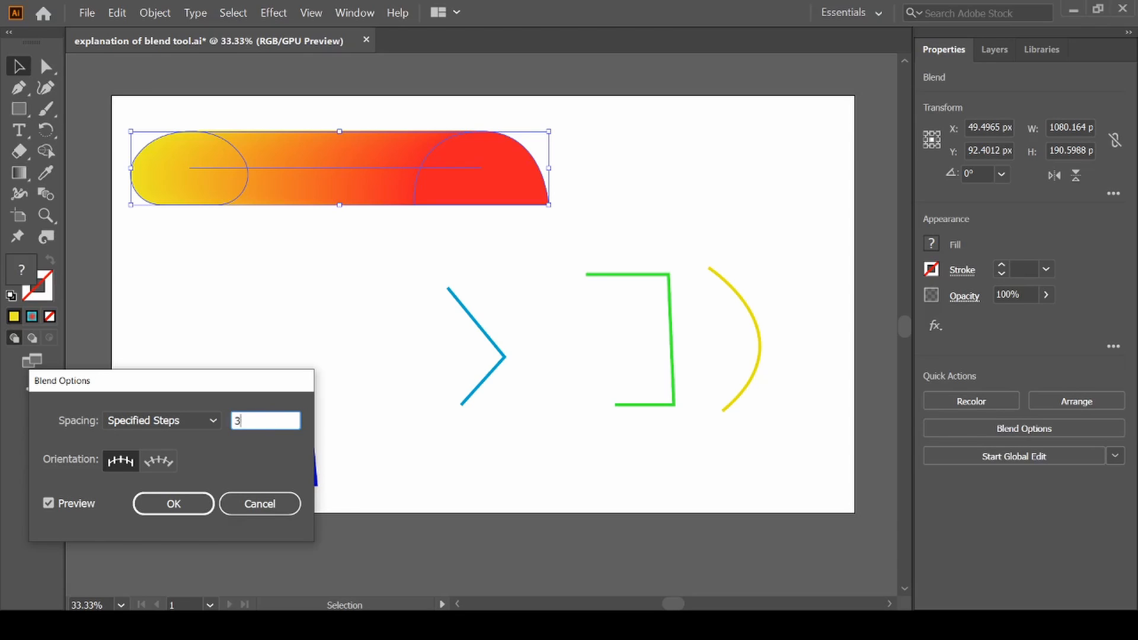
{"action": "left_click", "coordinate": [172, 505]}
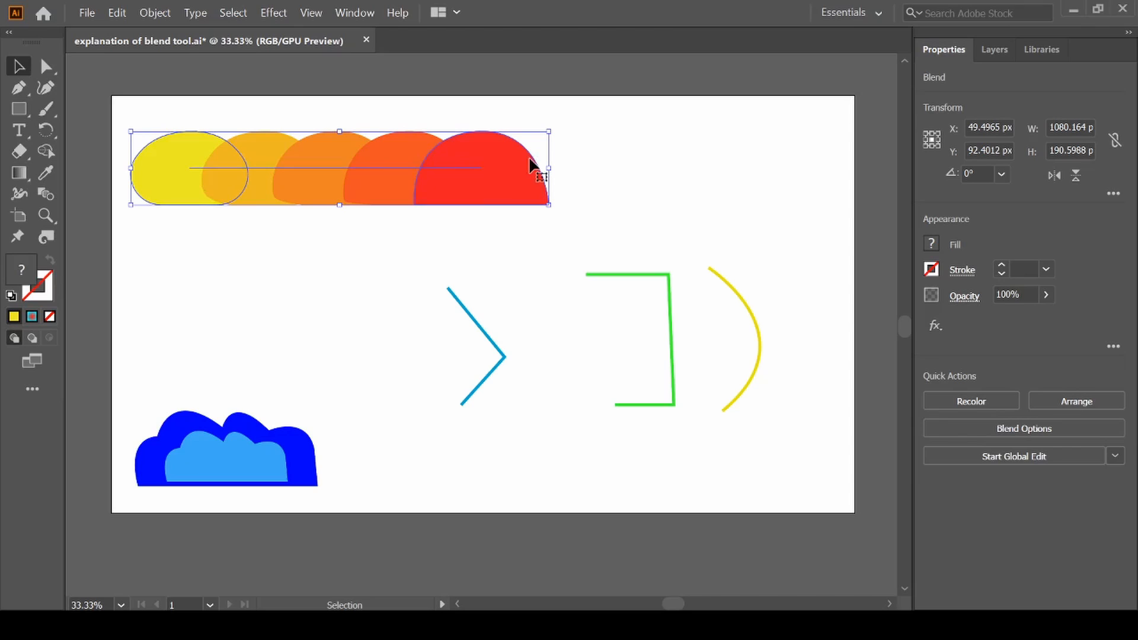
Step: Release the yellow-to-red blend into its two original shapes and make the blend between them again
{"action": "left_click", "coordinate": [160, 12]}
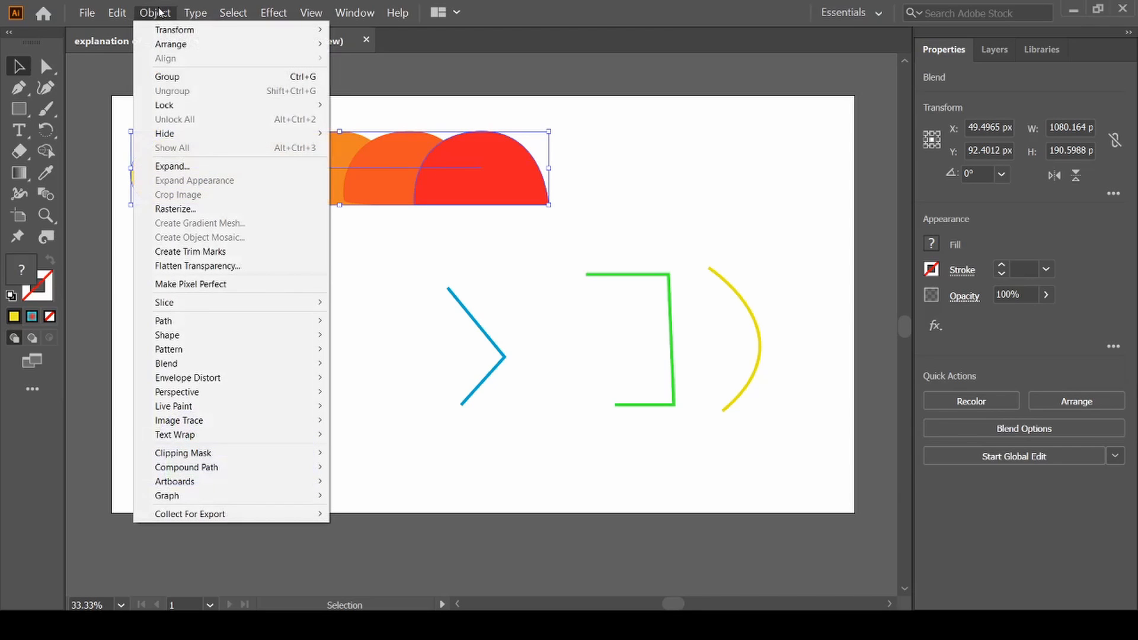
{"action": "mouse_move", "coordinate": [167, 365]}
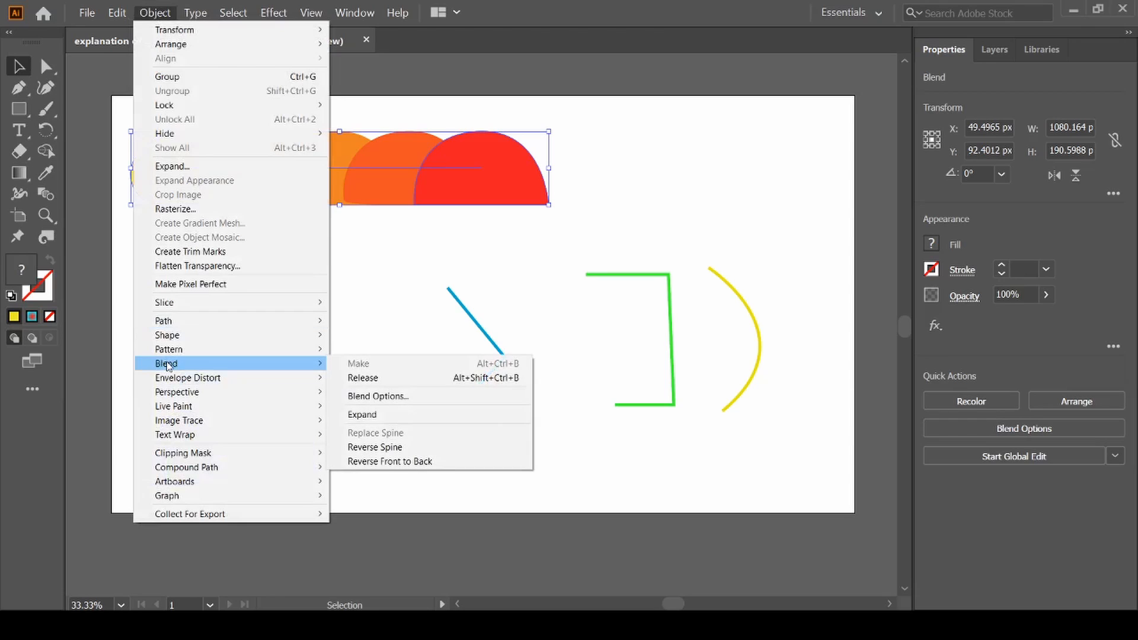
{"action": "left_click", "coordinate": [366, 384]}
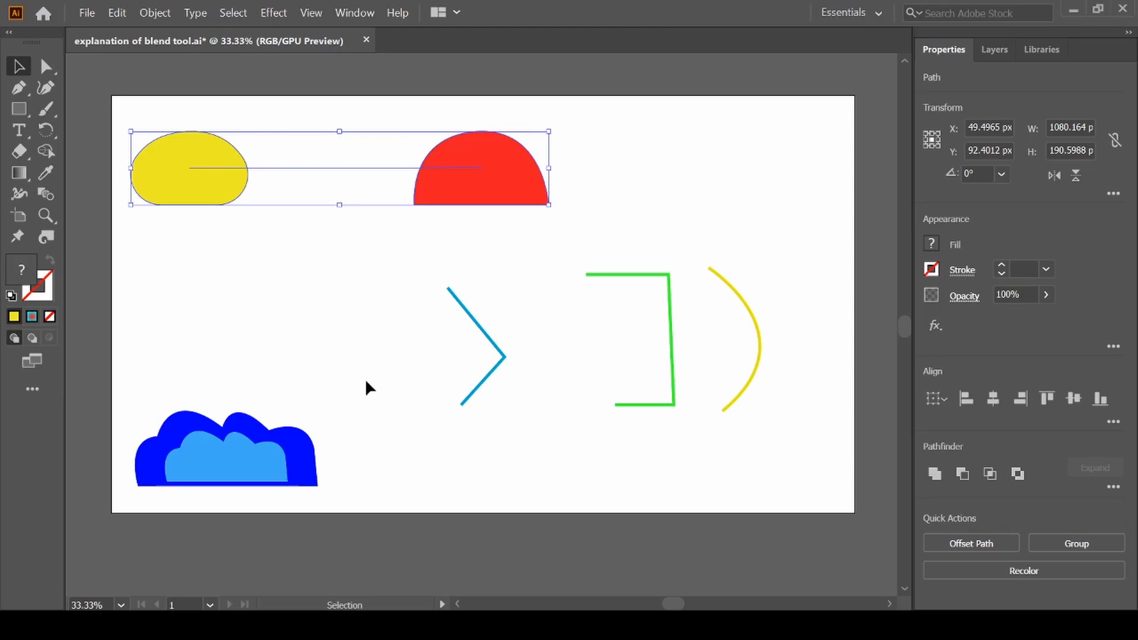
{"action": "key", "text": "a"}
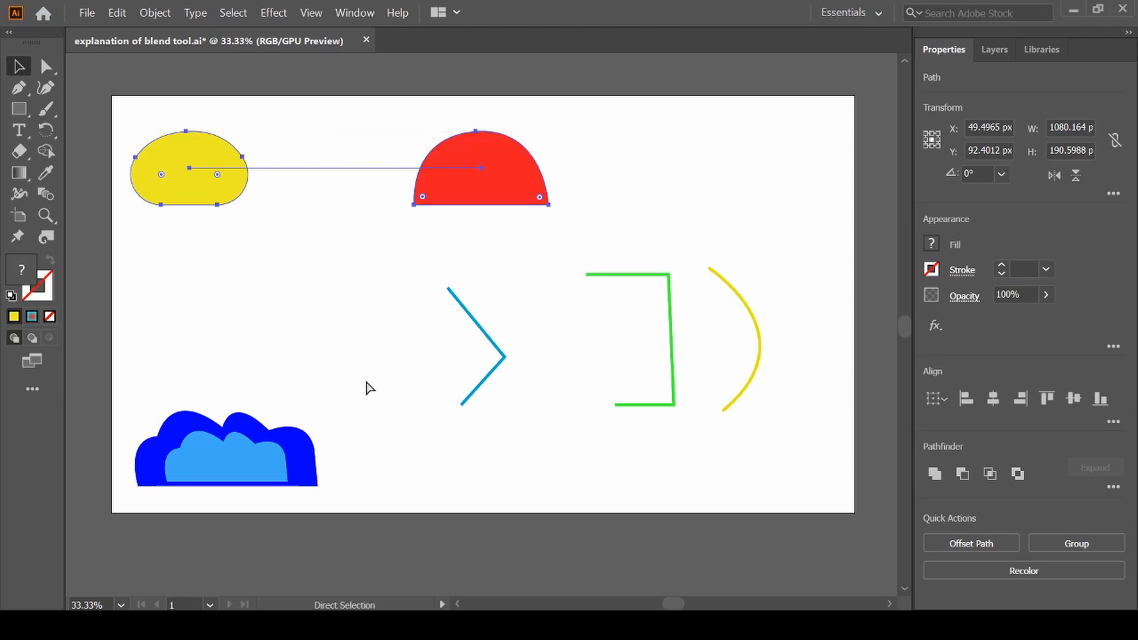
{"action": "key", "text": "ctrl+alt+b"}
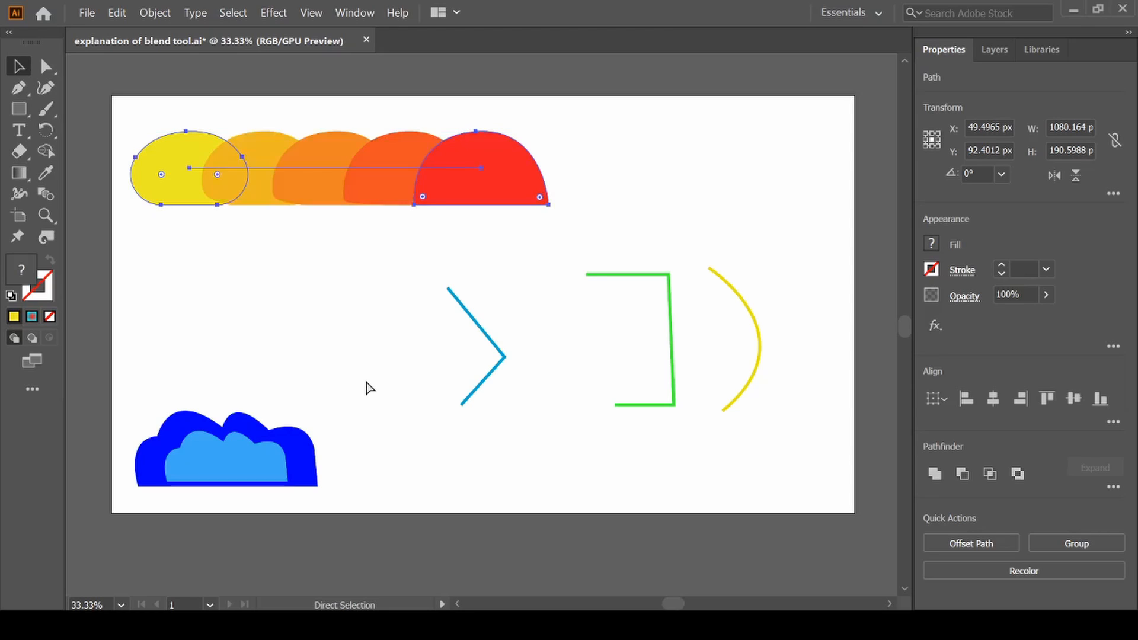
{"action": "key", "text": "v"}
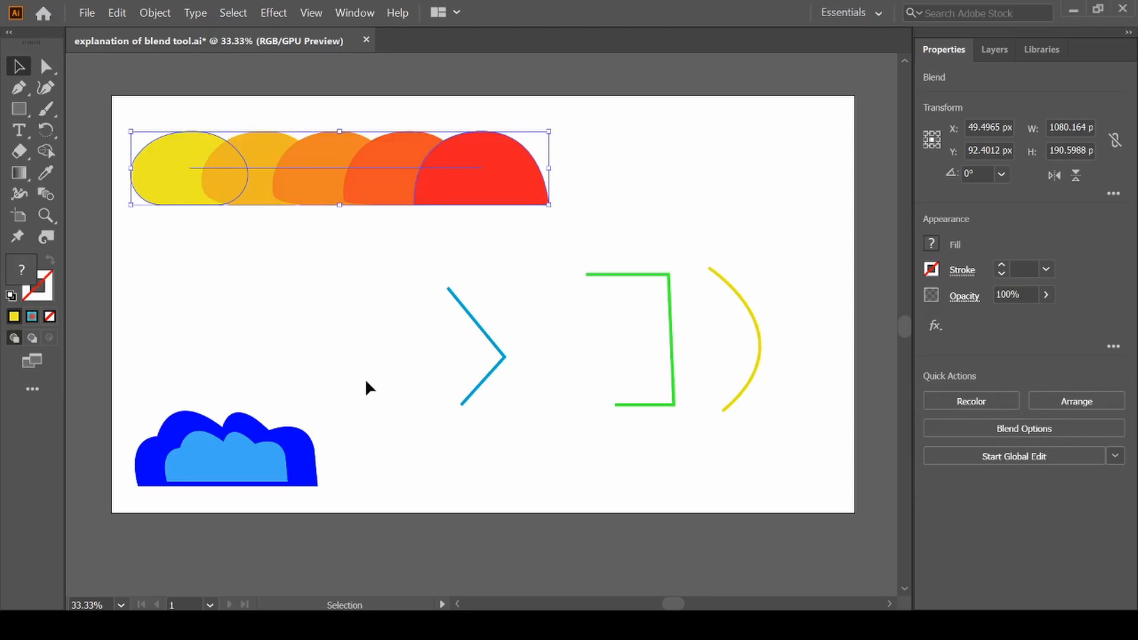
{"action": "left_click", "coordinate": [160, 14]}
{"action": "mouse_move", "coordinate": [224, 369]}
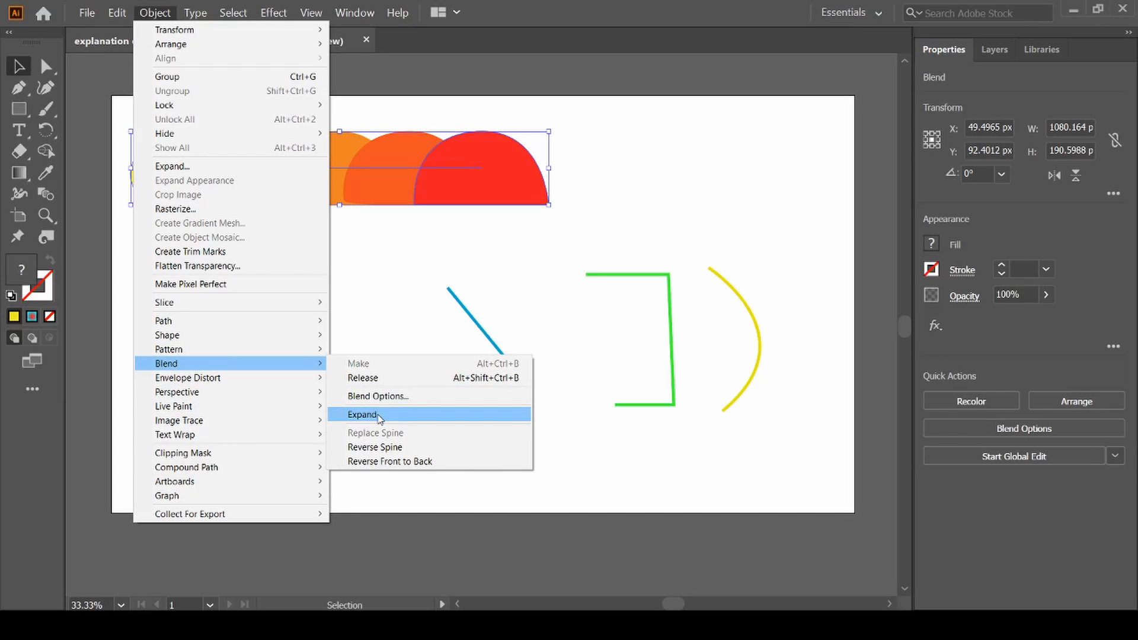
{"action": "left_click", "coordinate": [394, 301]}
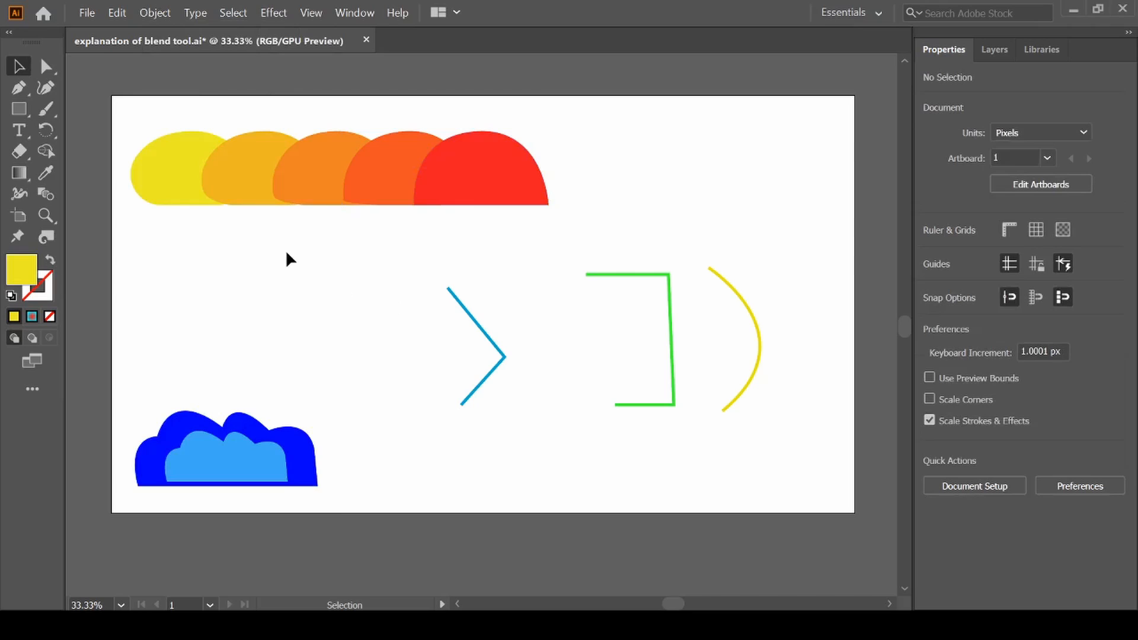
Step: Directly move the spine's anchor at the red end to about X 700, Y 523 px and back up to about X 1043, Y 205 px
{"action": "key", "text": "a"}
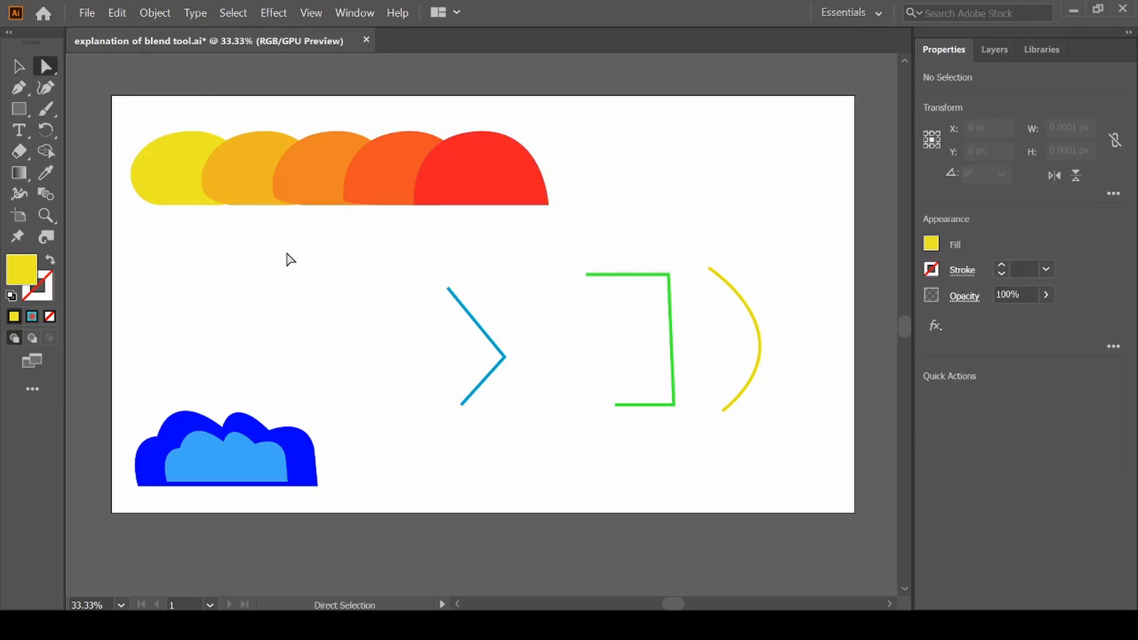
{"action": "left_click", "coordinate": [160, 174]}
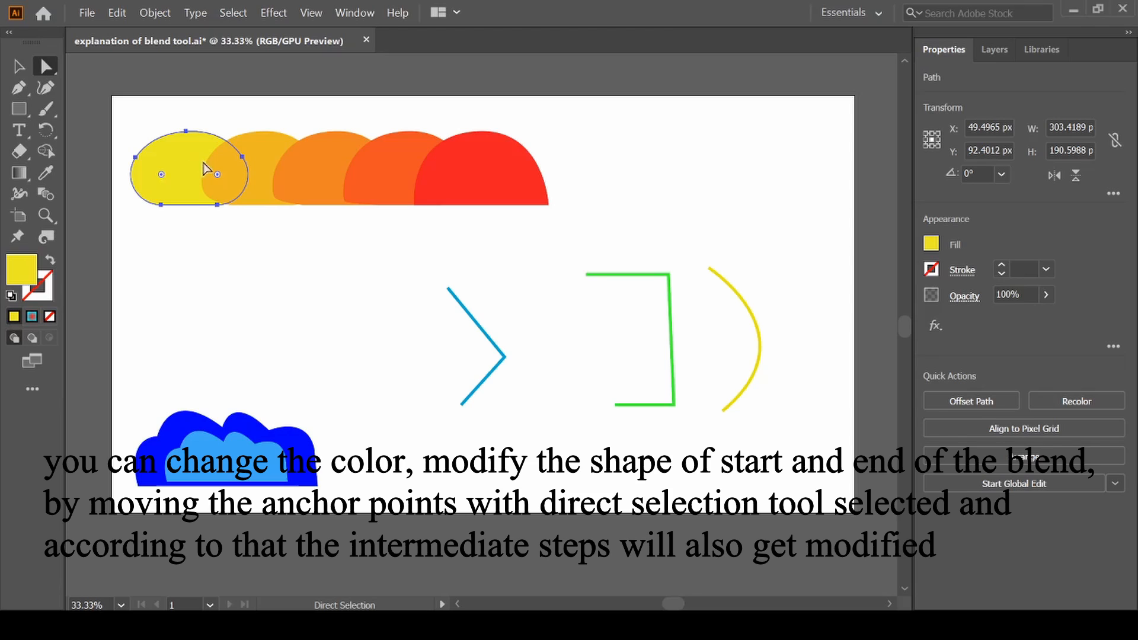
{"action": "left_click", "coordinate": [262, 200], "text": "shift"}
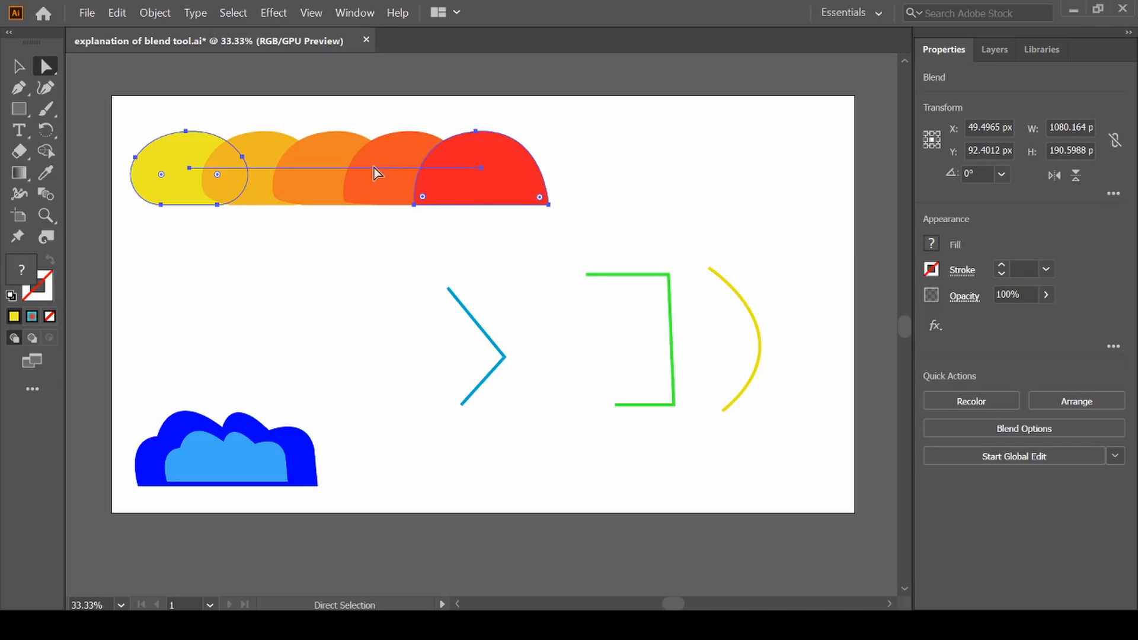
{"action": "left_click_drag", "start_coordinate": [478, 171], "coordinate": [382, 298]}
{"action": "left_click", "coordinate": [479, 176]}
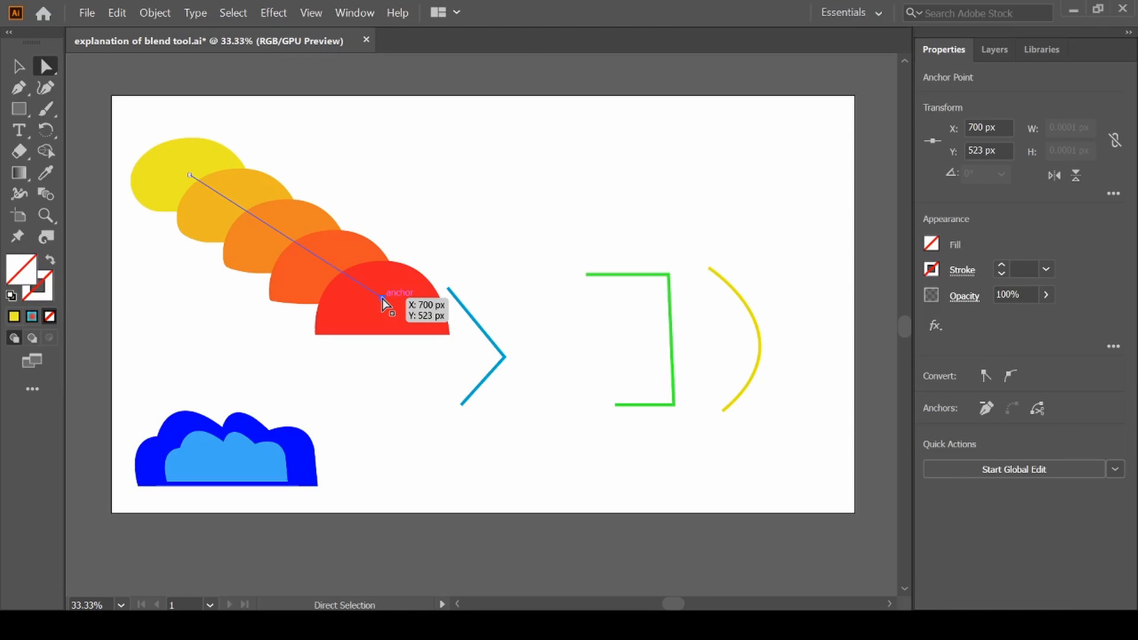
{"action": "left_click_drag", "start_coordinate": [382, 298], "coordinate": [514, 176]}
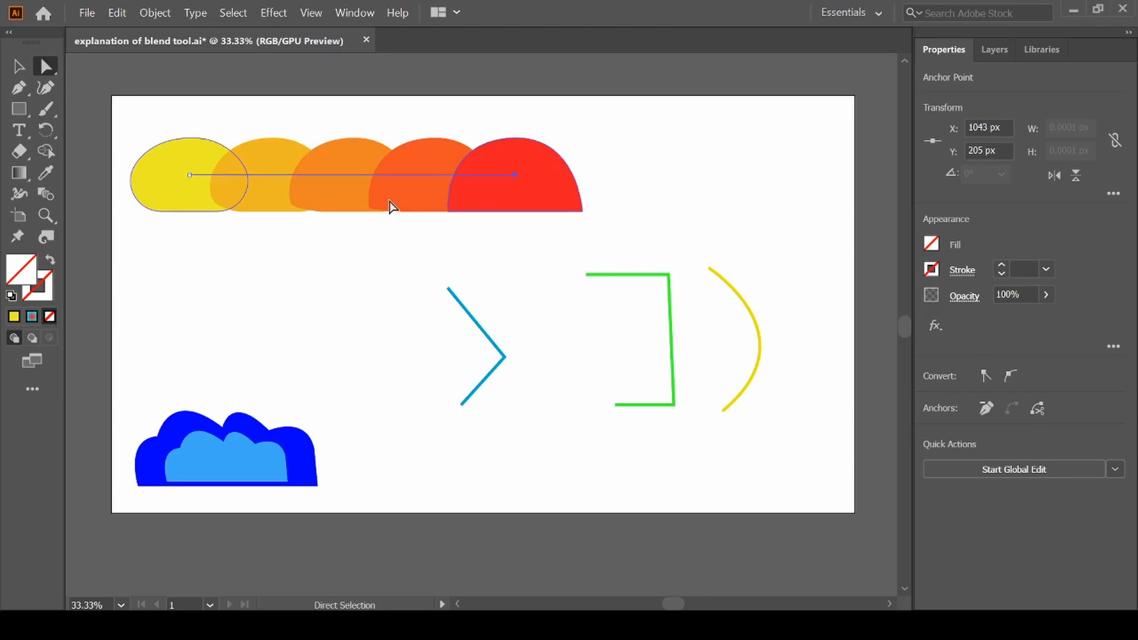
Step: Add an anchor point near the middle of the blend's spine, try moving it down to X 560, Y 455 px, and undo the move
{"action": "key", "text": "p"}
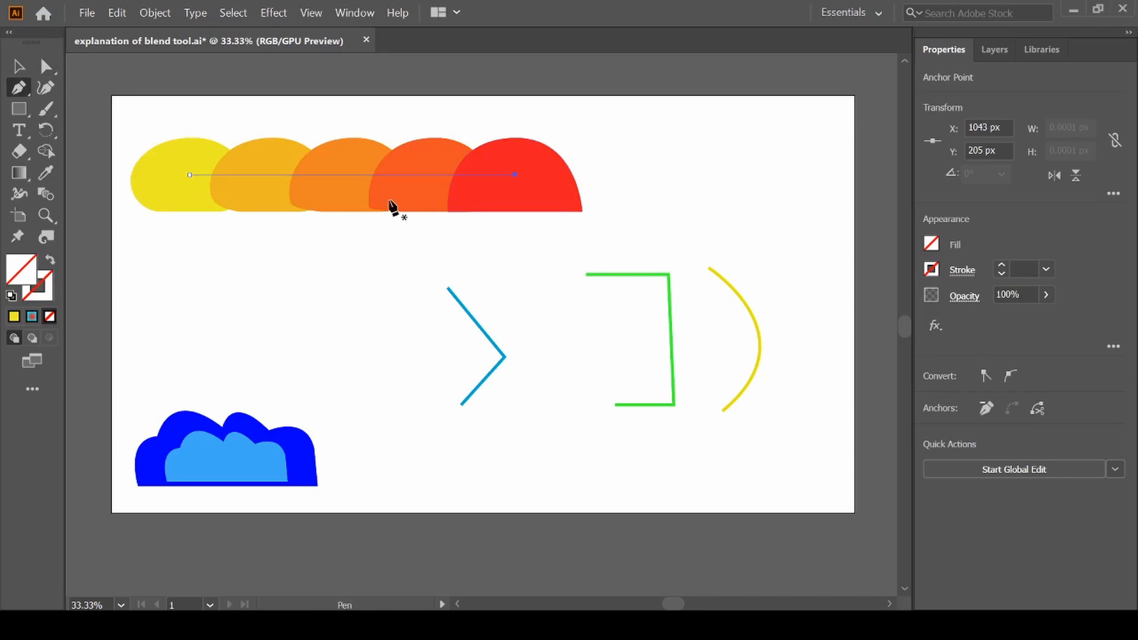
{"action": "left_click", "coordinate": [348, 175]}
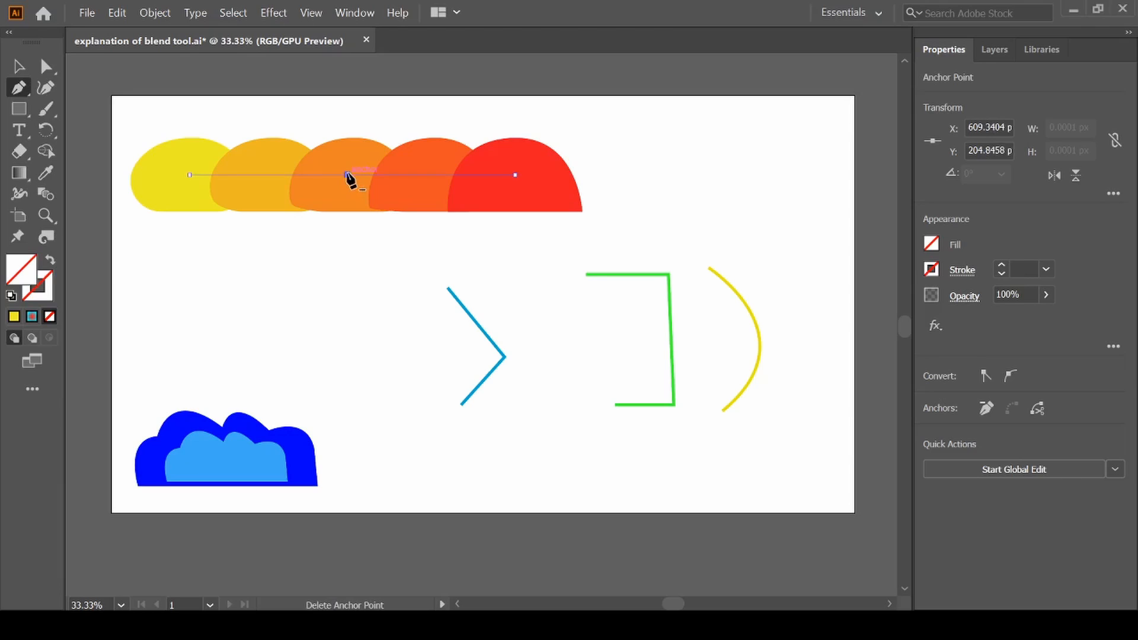
{"action": "key", "text": "a"}
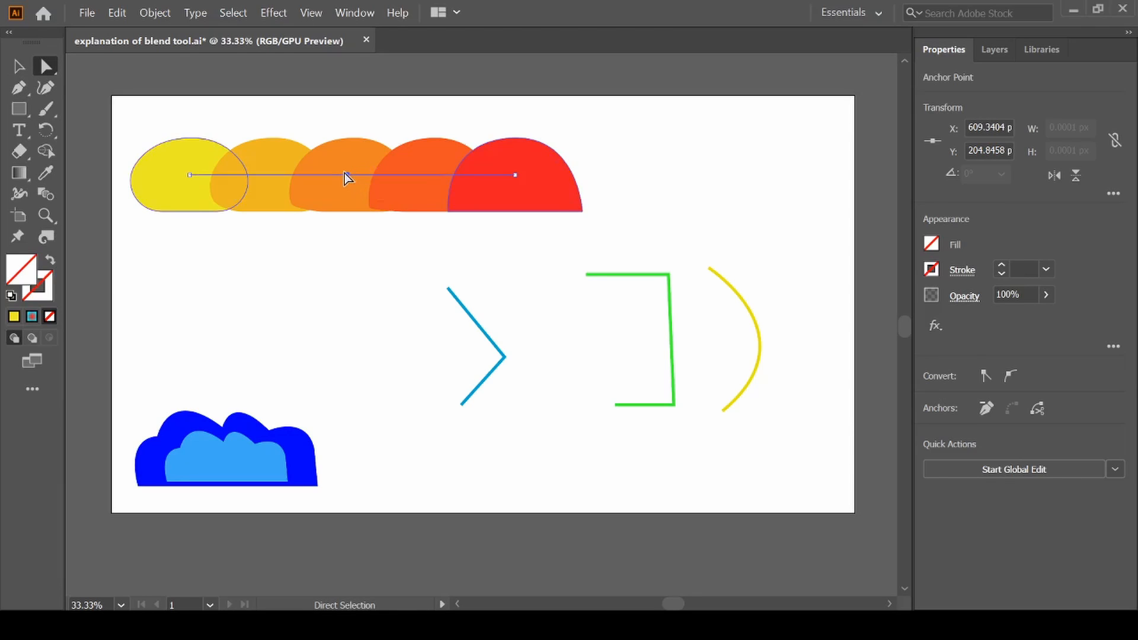
{"action": "left_click_drag", "start_coordinate": [346, 173], "coordinate": [328, 272]}
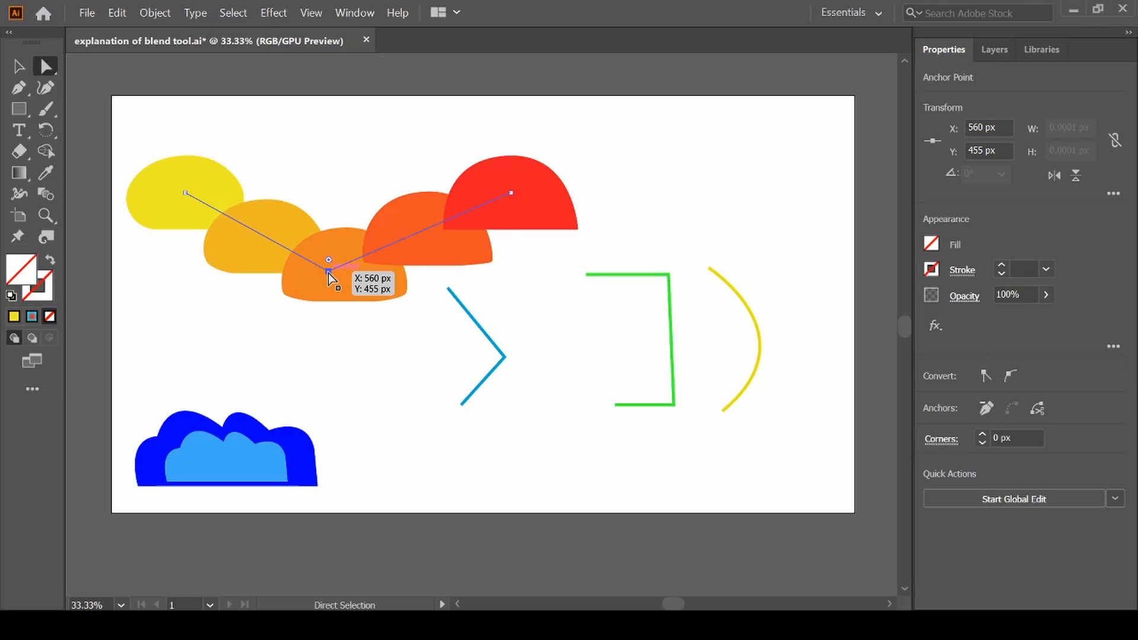
{"action": "key", "text": "ctrl+z"}
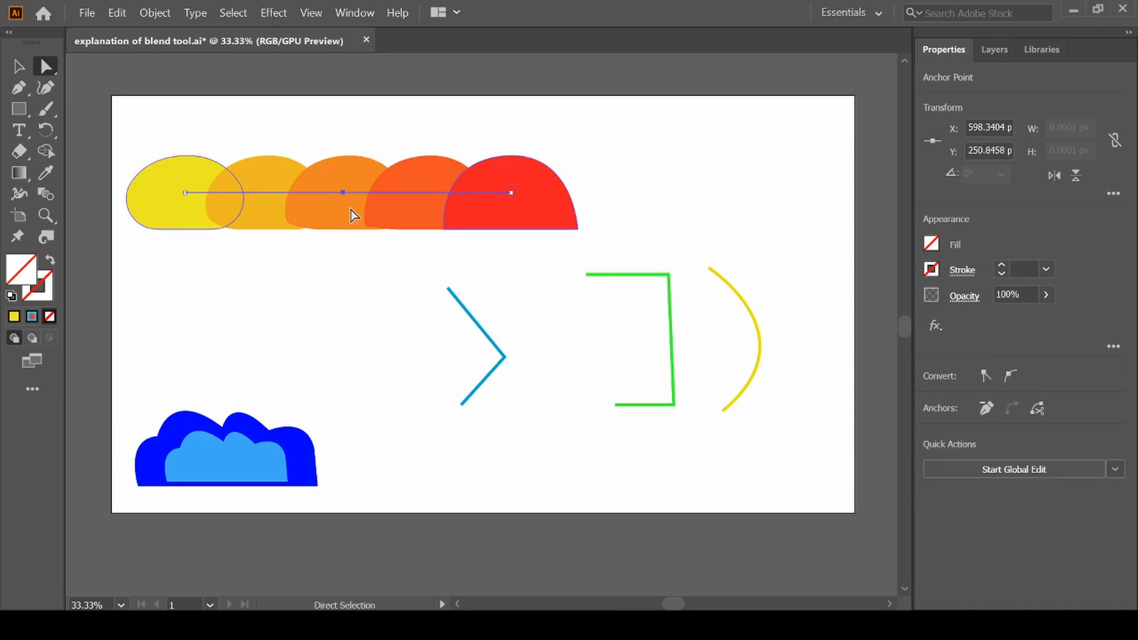
Step: Expand the yellow-to-red blend into a group of editable shapes and deselect it
{"action": "left_click", "coordinate": [156, 13]}
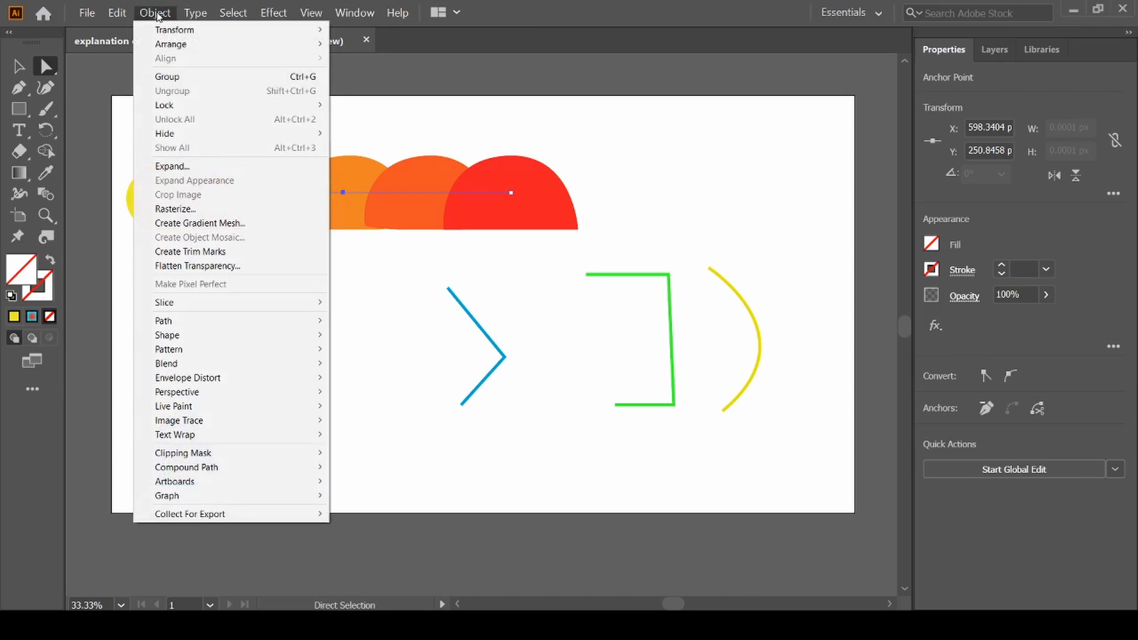
{"action": "left_click", "coordinate": [397, 308]}
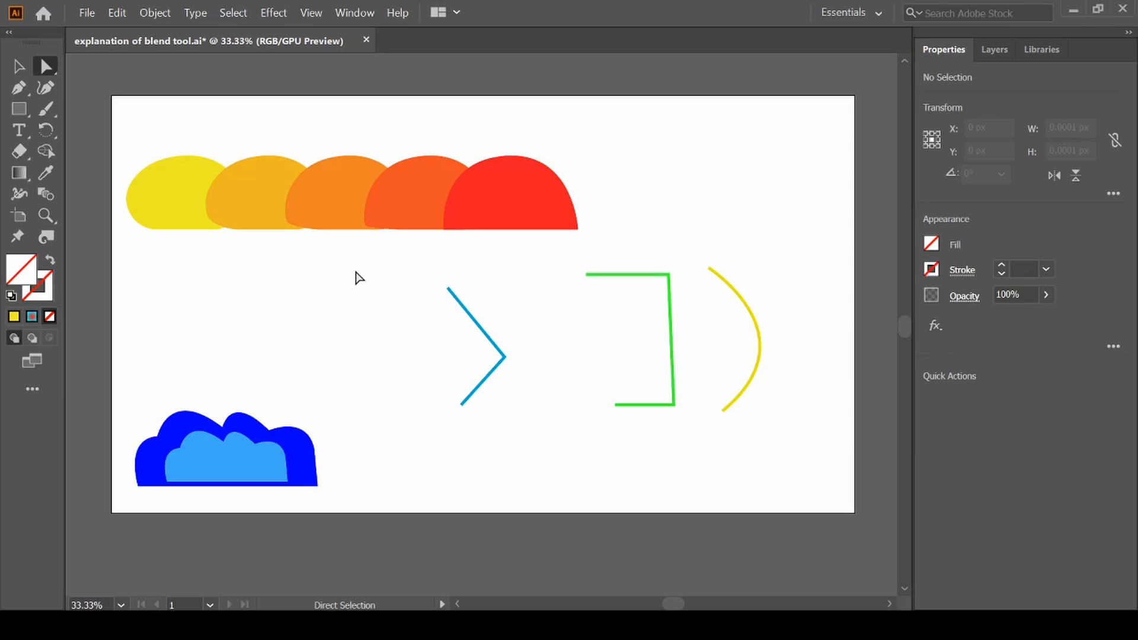
{"action": "key", "text": "v"}
{"action": "left_click", "coordinate": [354, 216]}
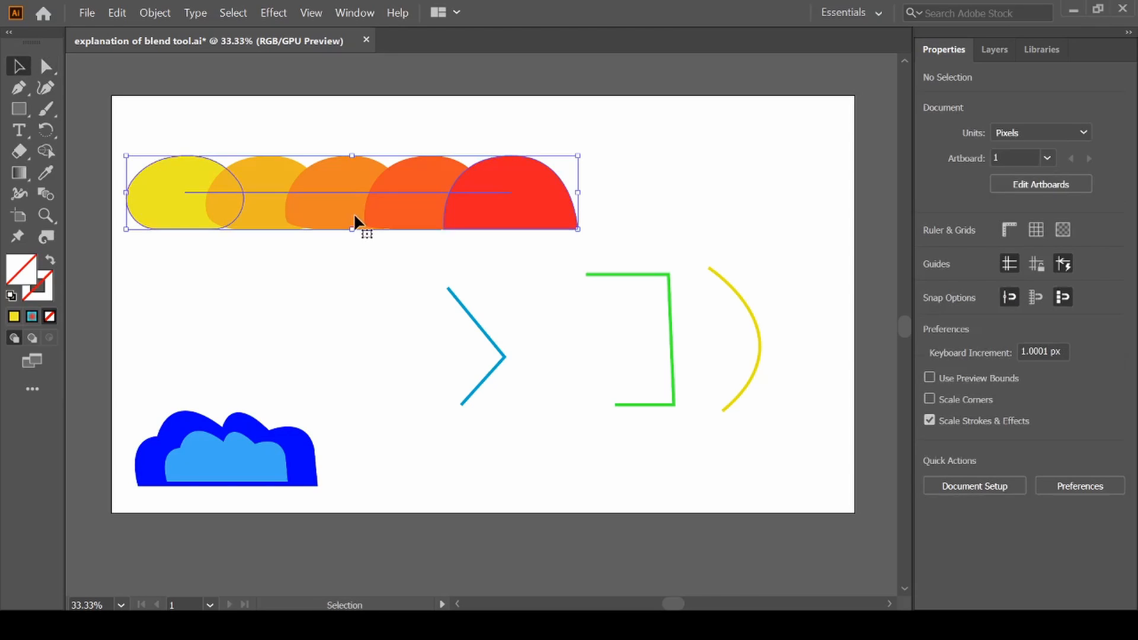
{"action": "left_click", "coordinate": [160, 9]}
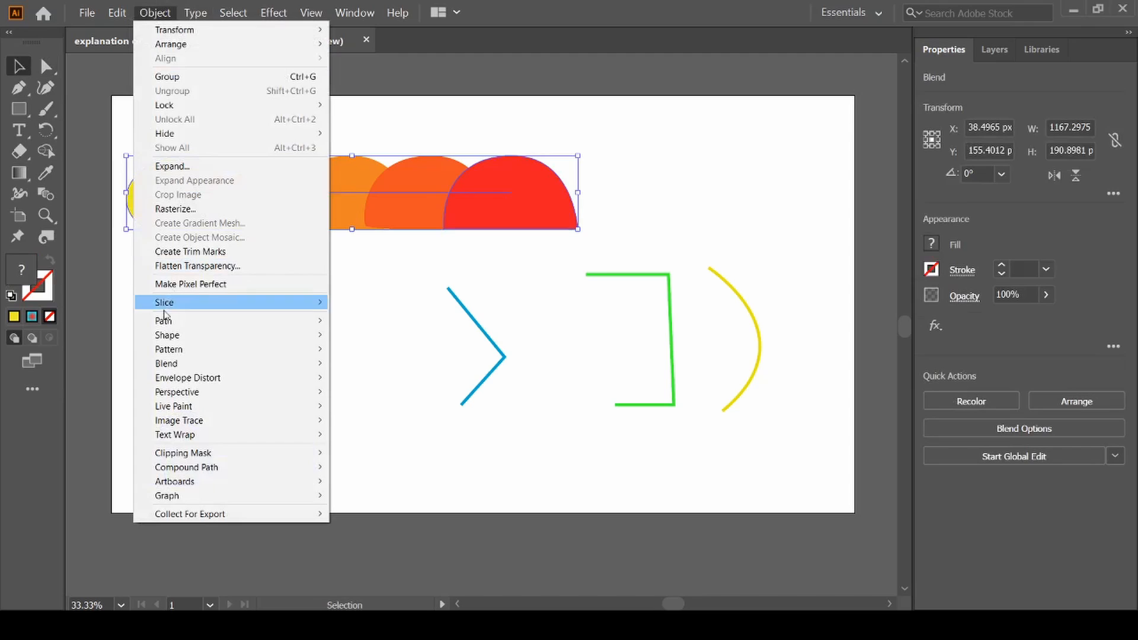
{"action": "mouse_move", "coordinate": [178, 394]}
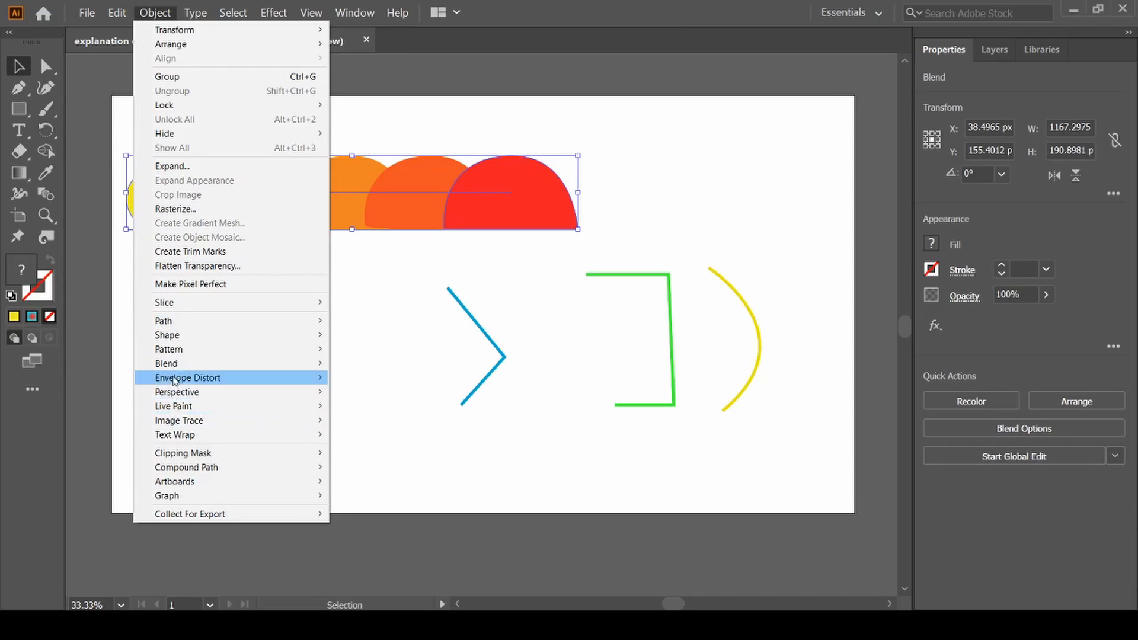
{"action": "mouse_move", "coordinate": [173, 368]}
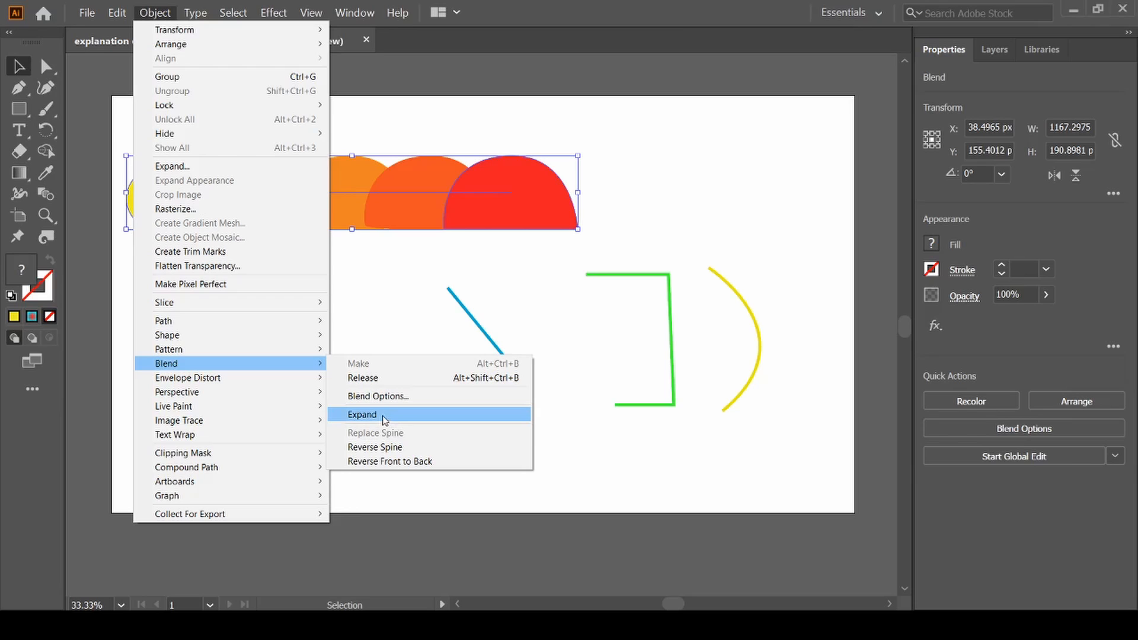
{"action": "left_click", "coordinate": [384, 416]}
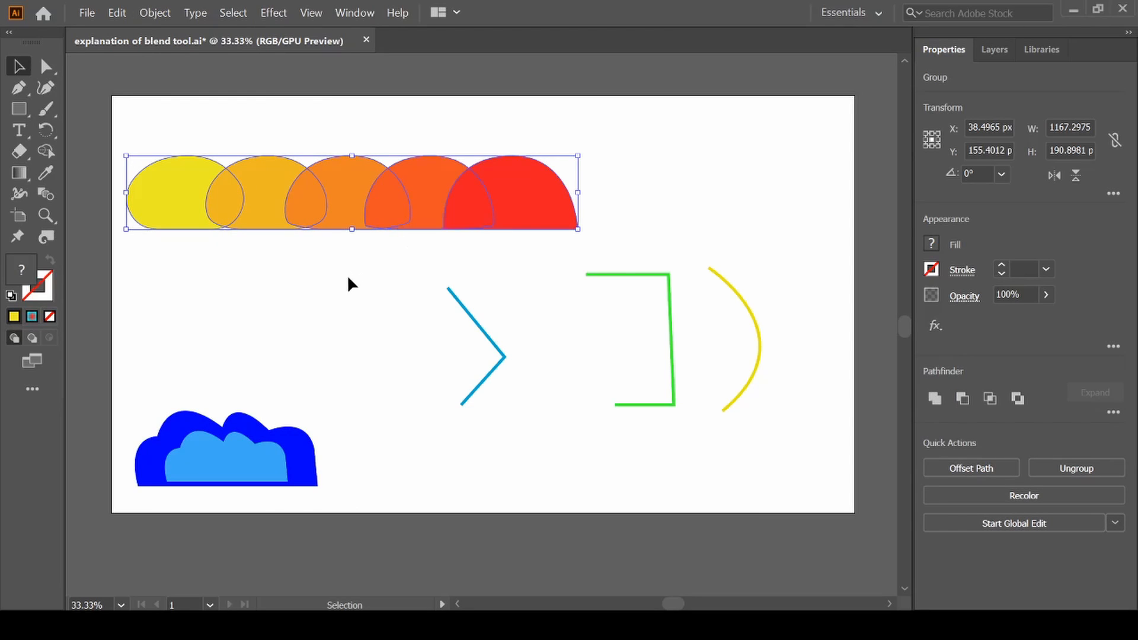
{"action": "left_click", "coordinate": [258, 251]}
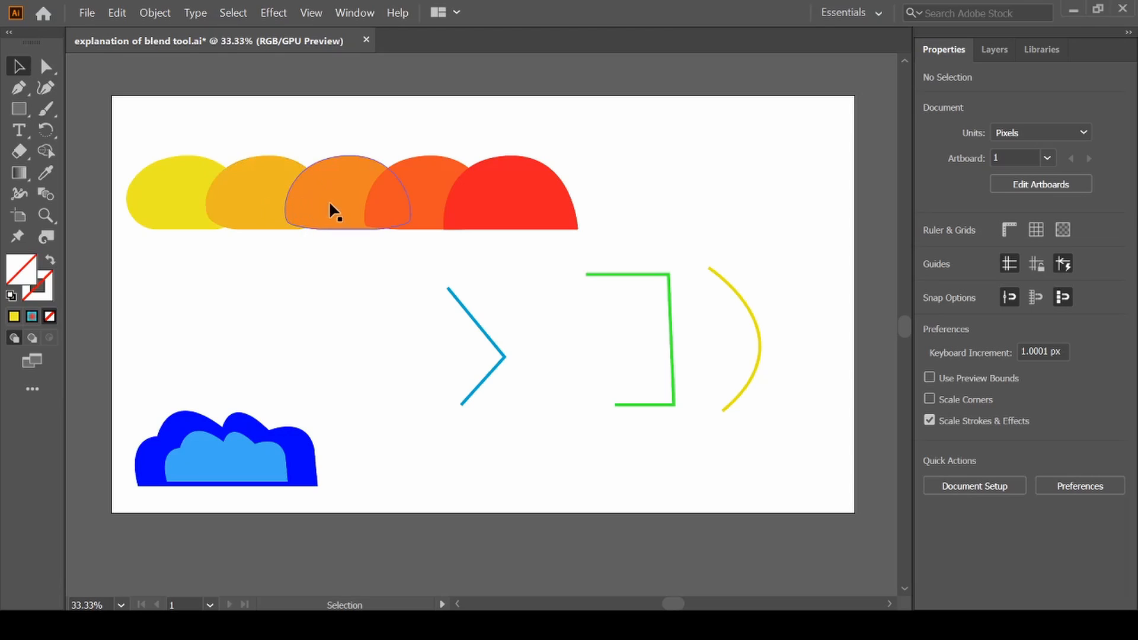
Step: Ungroup the expanded yellow-to-red shapes and deselect them
{"action": "left_click", "coordinate": [392, 205]}
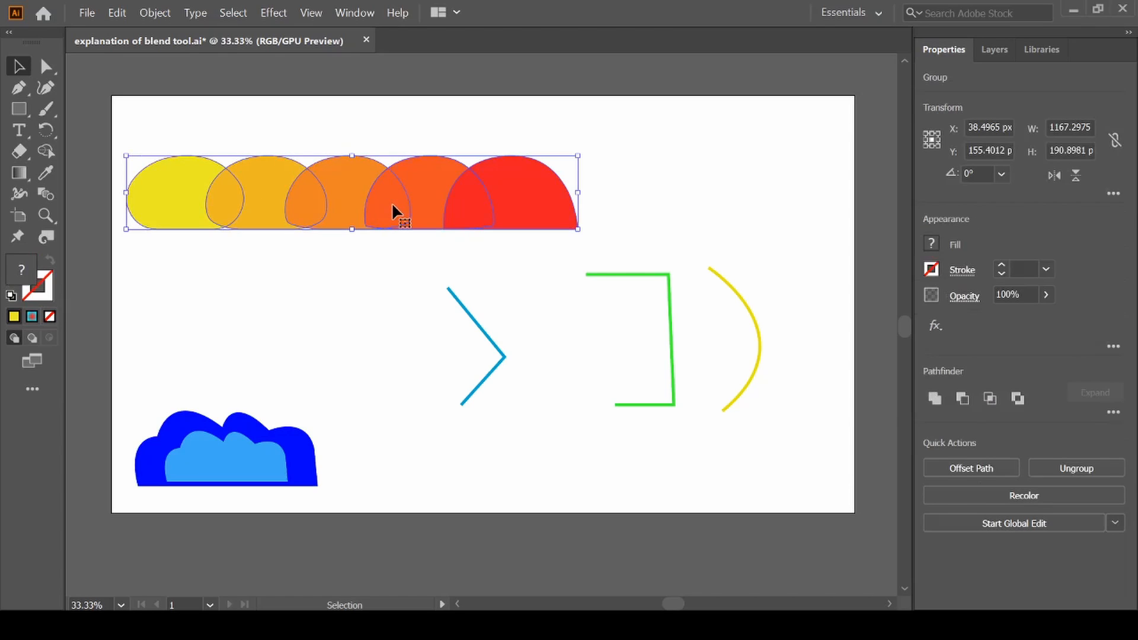
{"action": "right_click", "coordinate": [392, 208]}
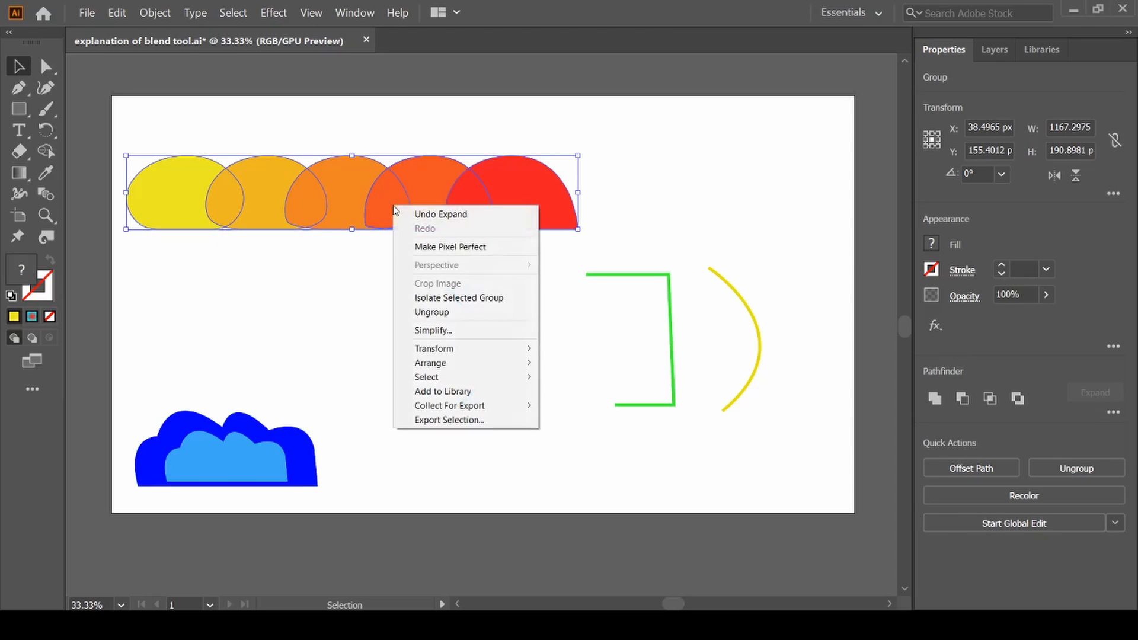
{"action": "left_click", "coordinate": [444, 313]}
{"action": "left_click", "coordinate": [324, 281]}
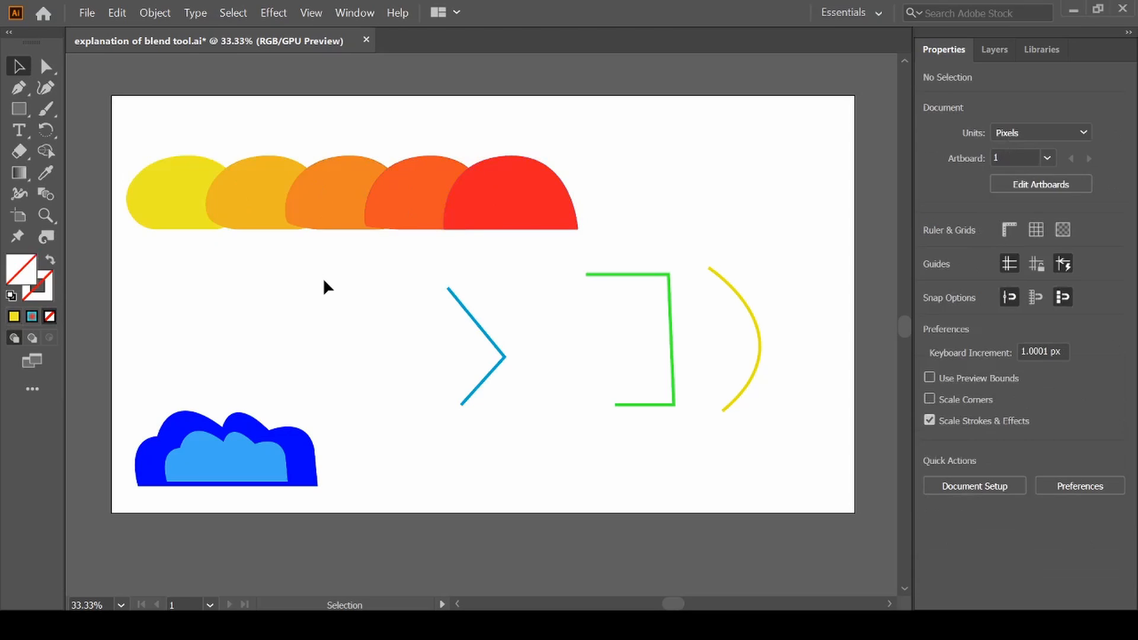
Step: Move the red, orange-red and orange shapes apart to about X 1206, X 810 and X 510 px, all at Y 169 px
{"action": "left_click_drag", "start_coordinate": [489, 207], "coordinate": [621, 214]}
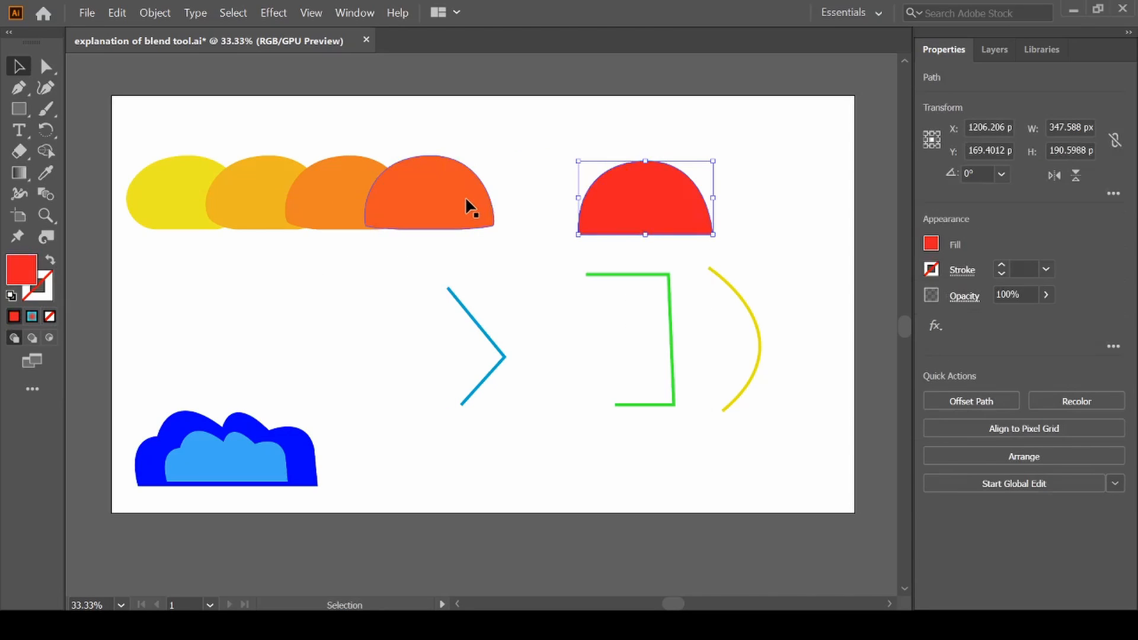
{"action": "left_click_drag", "start_coordinate": [466, 199], "coordinate": [525, 199]}
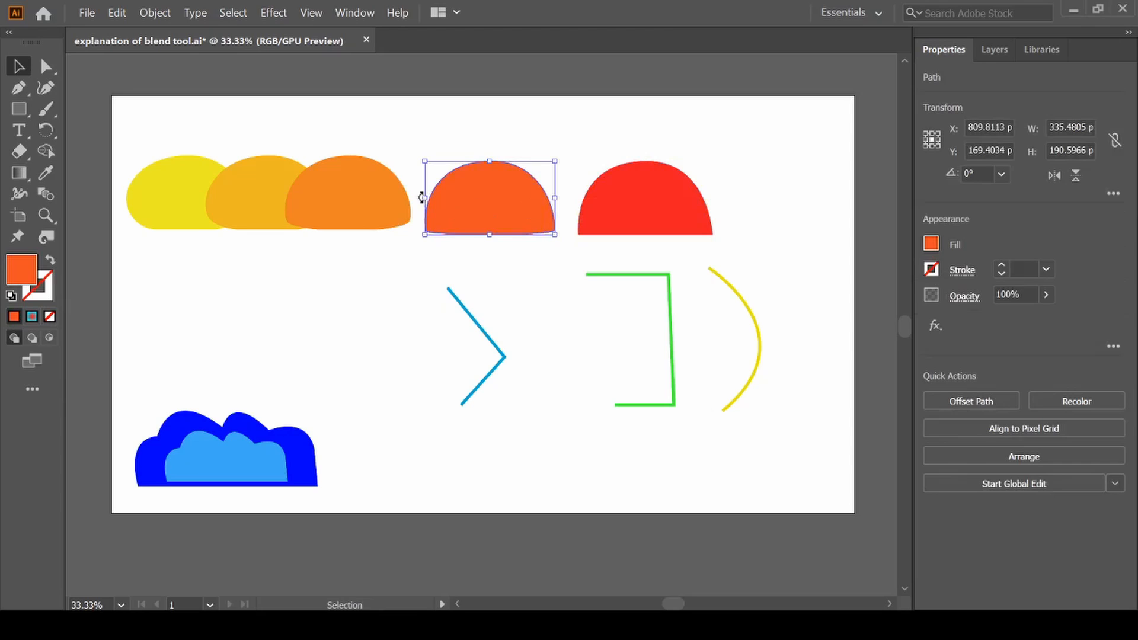
{"action": "left_click_drag", "start_coordinate": [376, 207], "coordinate": [401, 215]}
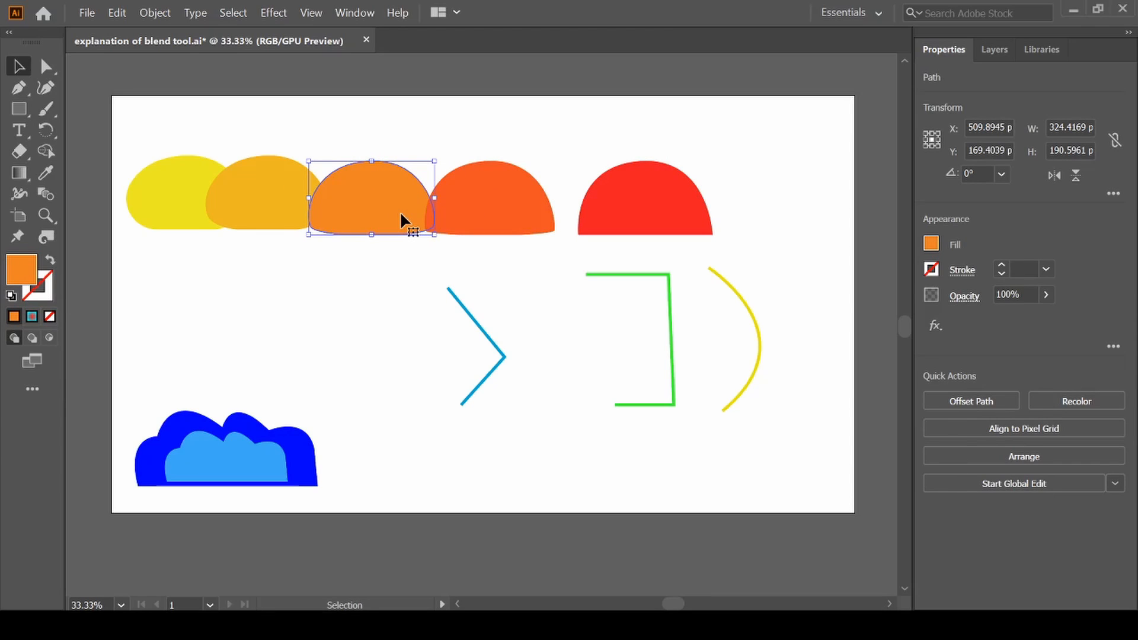
Step: Undo the shape moves, the ungrouping and the expansion back to the live blend, and deselect it
{"action": "key", "text": "ctrl+z"}
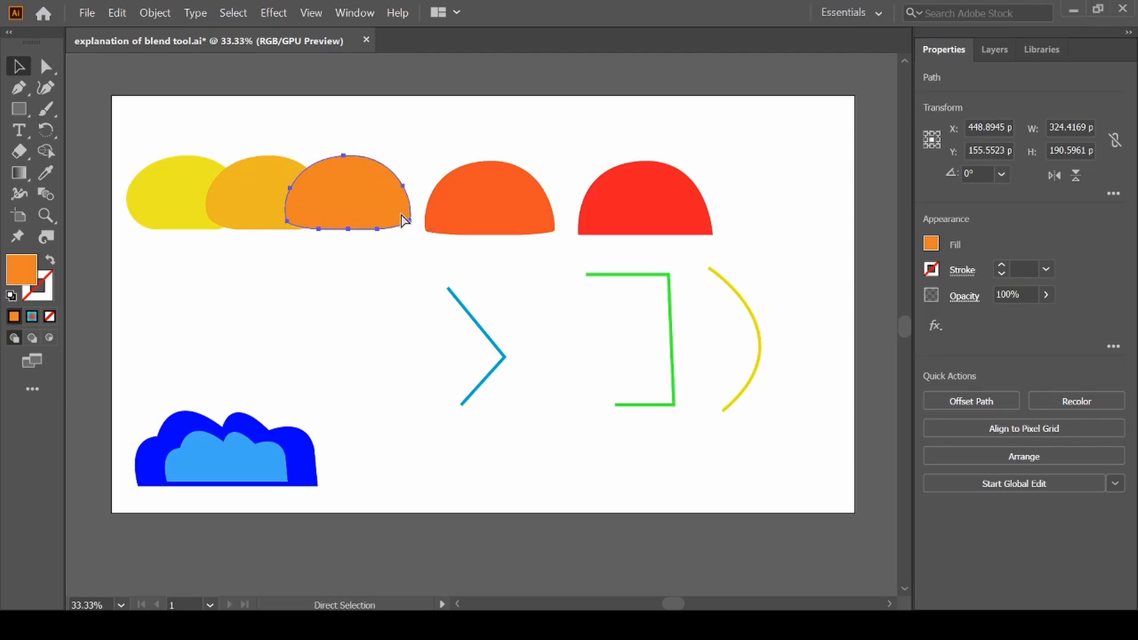
{"action": "key", "text": "ctrl+z"}
{"action": "key", "text": "ctrl+z"}
{"action": "key", "text": "ctrl+z"}
{"action": "key", "text": "ctrl+z"}
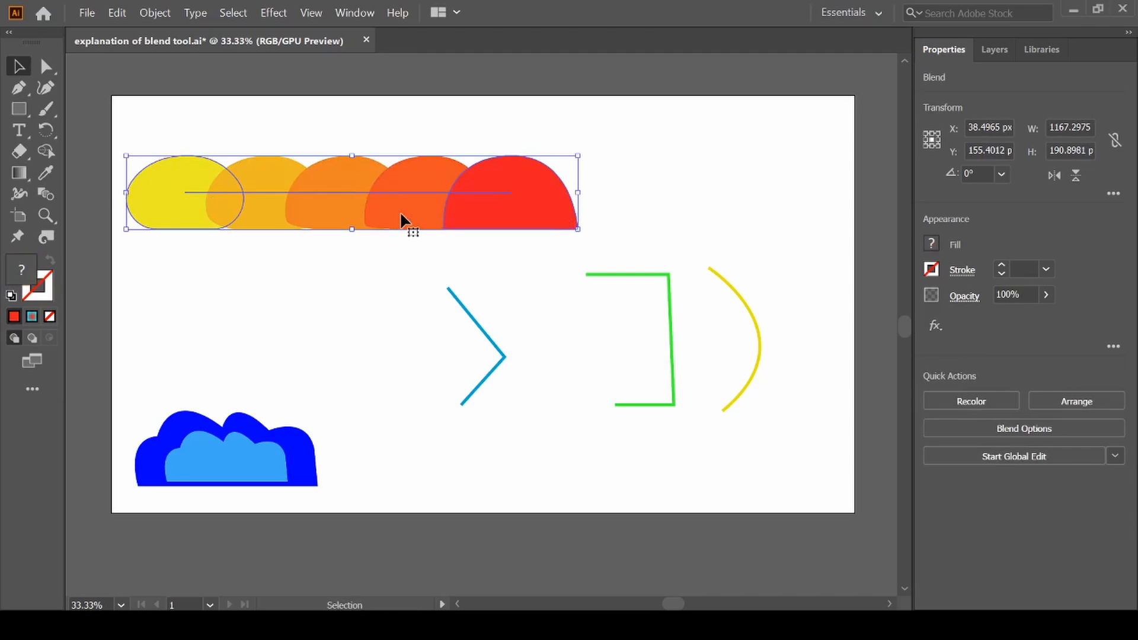
{"action": "left_click", "coordinate": [353, 289]}
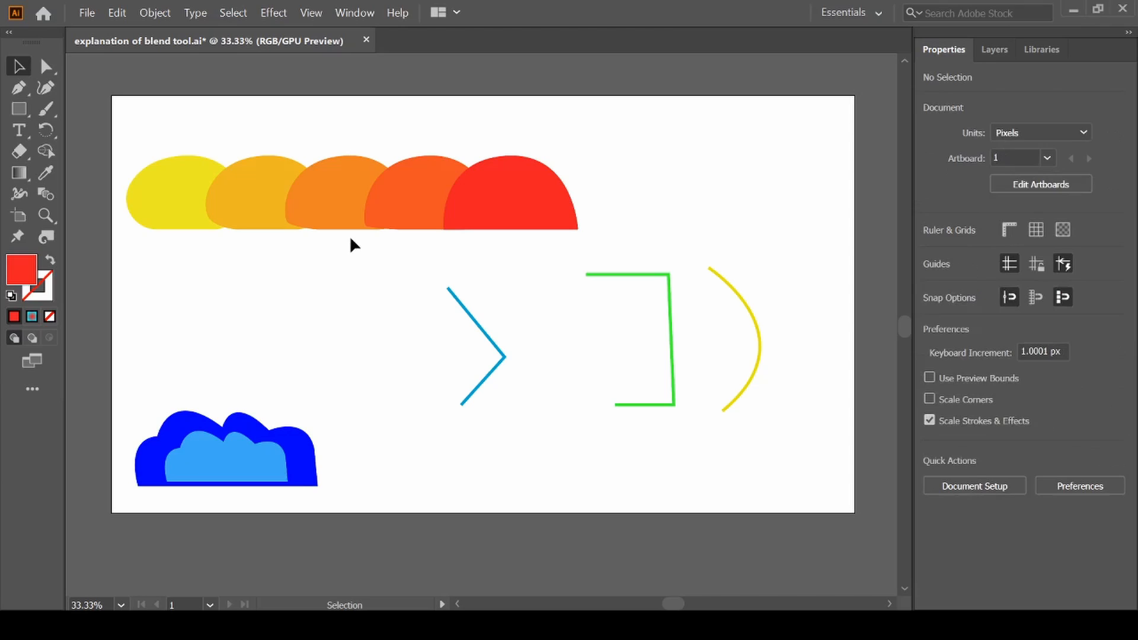
{"action": "left_click", "coordinate": [353, 193]}
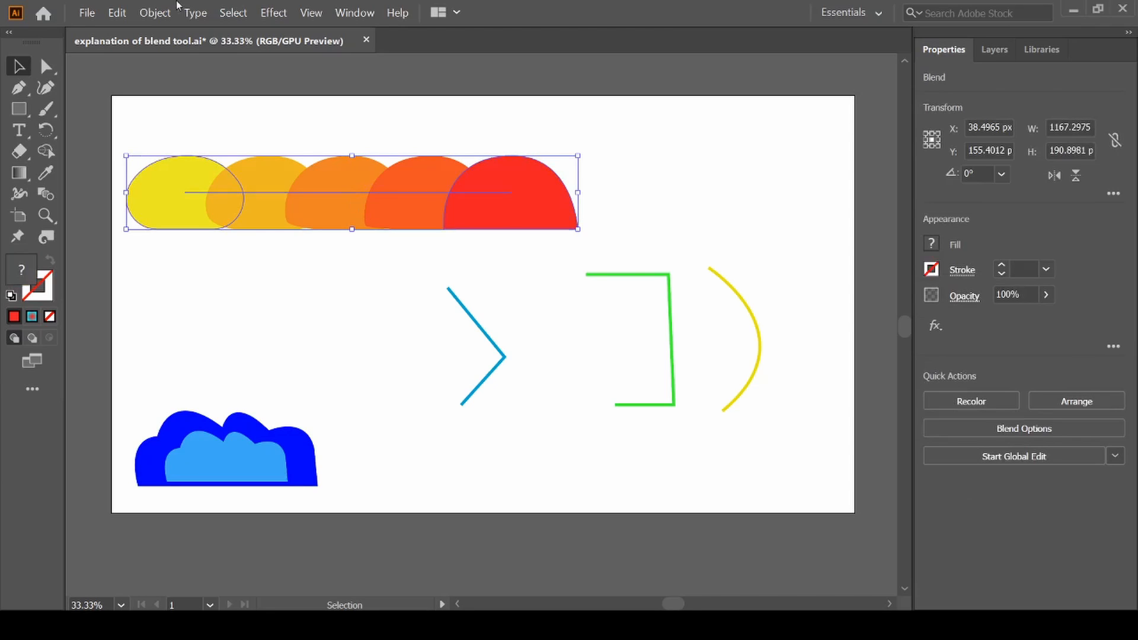
{"action": "left_click", "coordinate": [155, 12]}
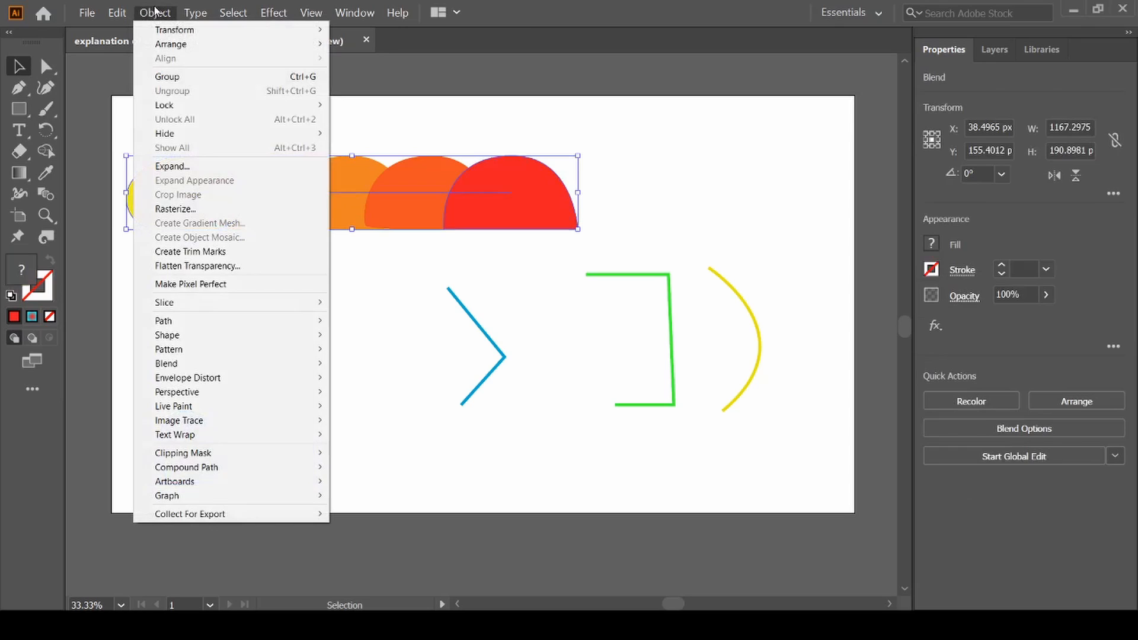
{"action": "mouse_move", "coordinate": [210, 365]}
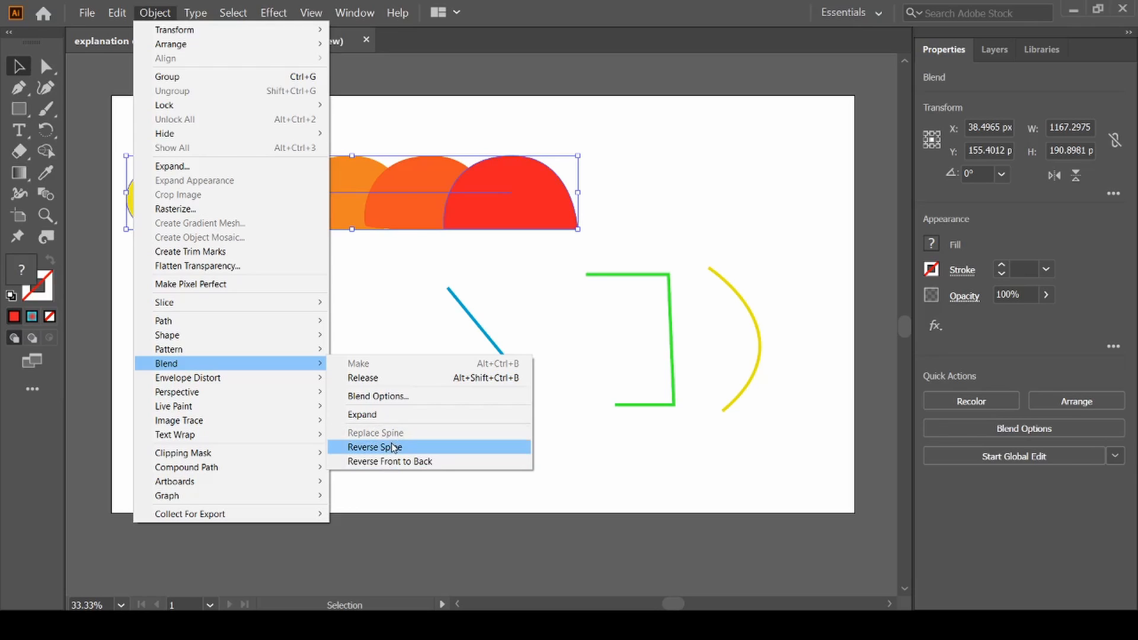
{"action": "left_click", "coordinate": [412, 493]}
{"action": "left_click", "coordinate": [412, 493]}
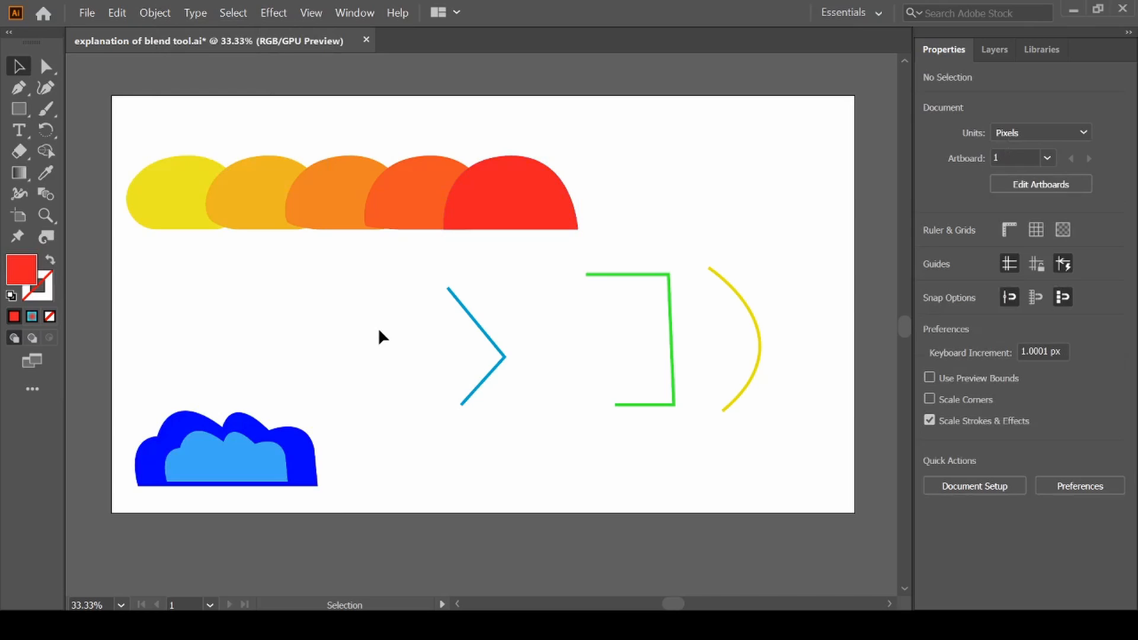
{"action": "left_click", "coordinate": [363, 208]}
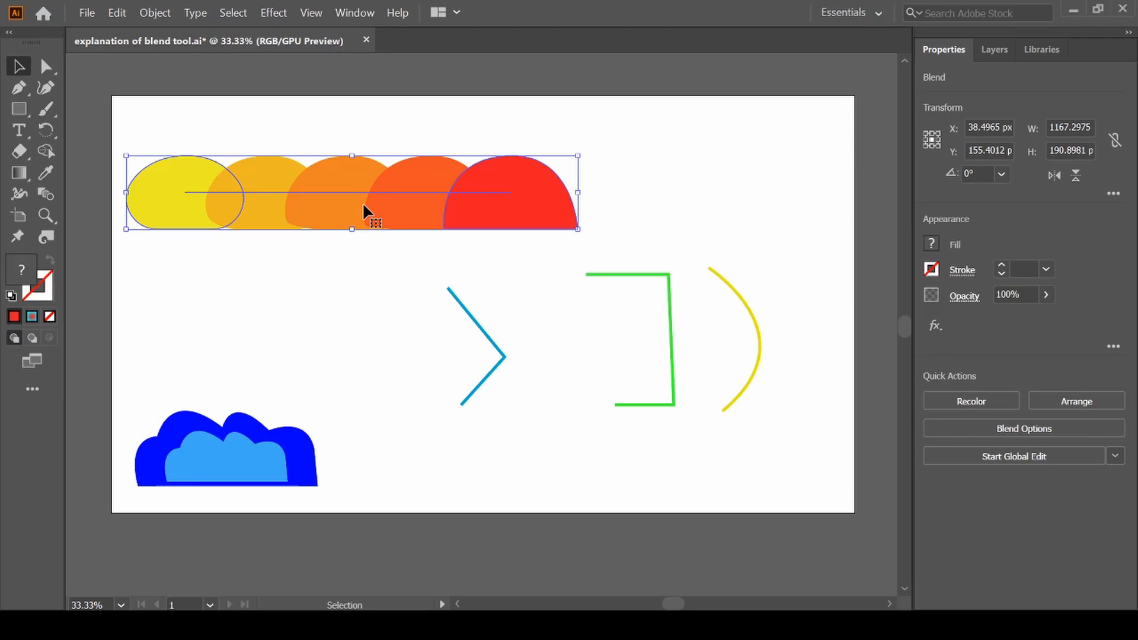
Step: Draw an arched Pen path below the blend from about X 153, Y 482 to X 1040, Y 482 px, and swap its fill and stroke
{"action": "left_click", "coordinate": [312, 269]}
{"action": "key", "text": "p"}
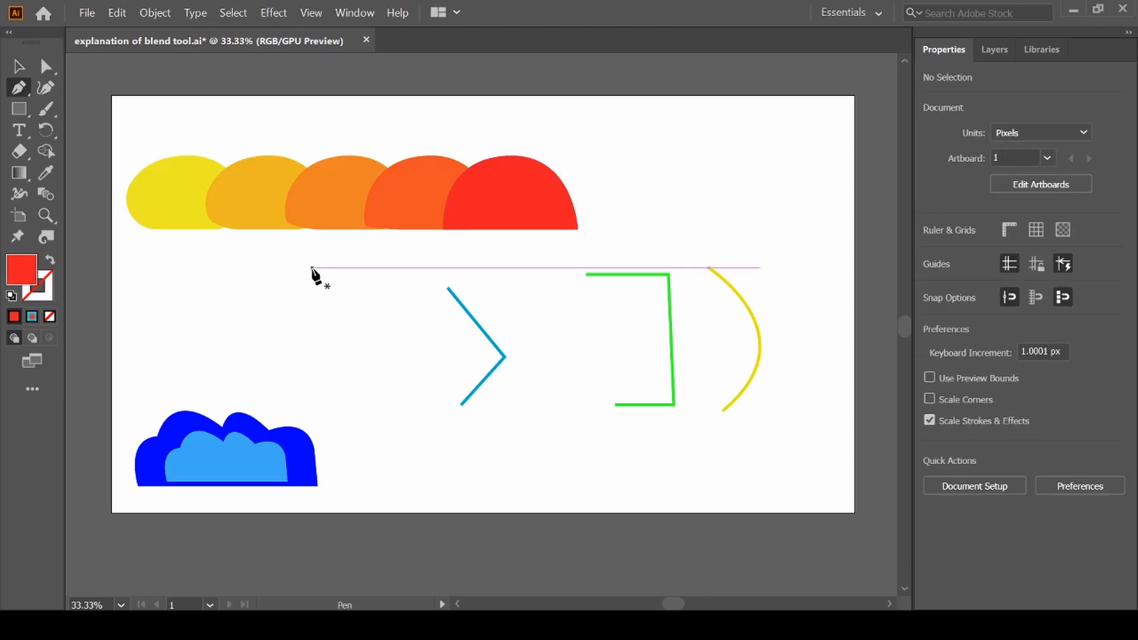
{"action": "left_click", "coordinate": [170, 281]}
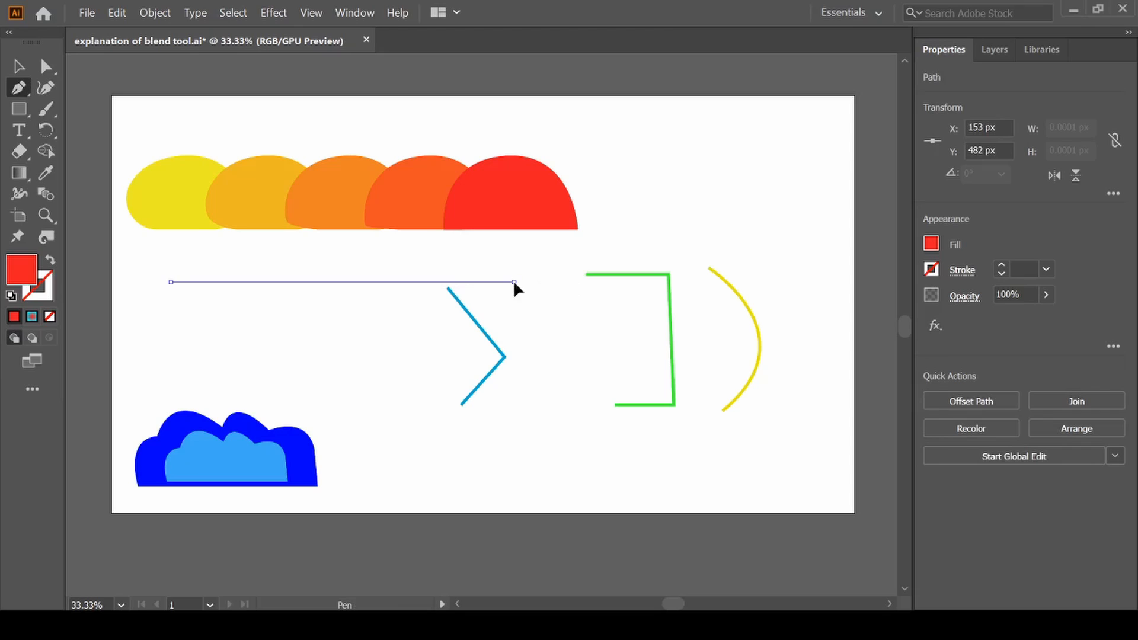
{"action": "left_click_drag", "start_coordinate": [514, 282], "coordinate": [655, 349]}
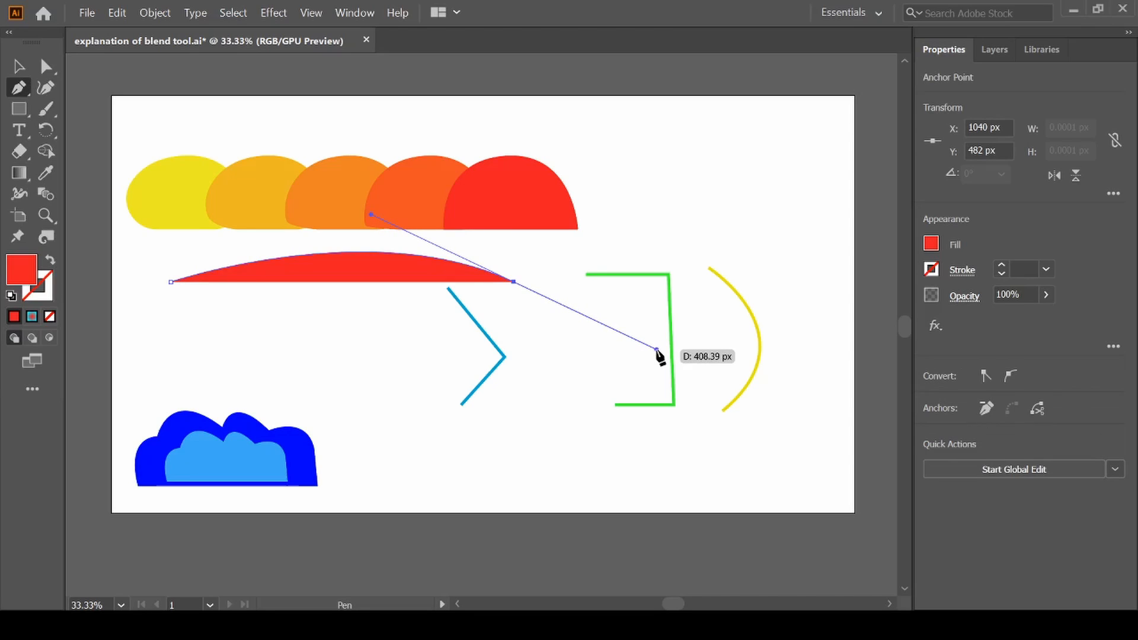
{"action": "left_click", "coordinate": [49, 262]}
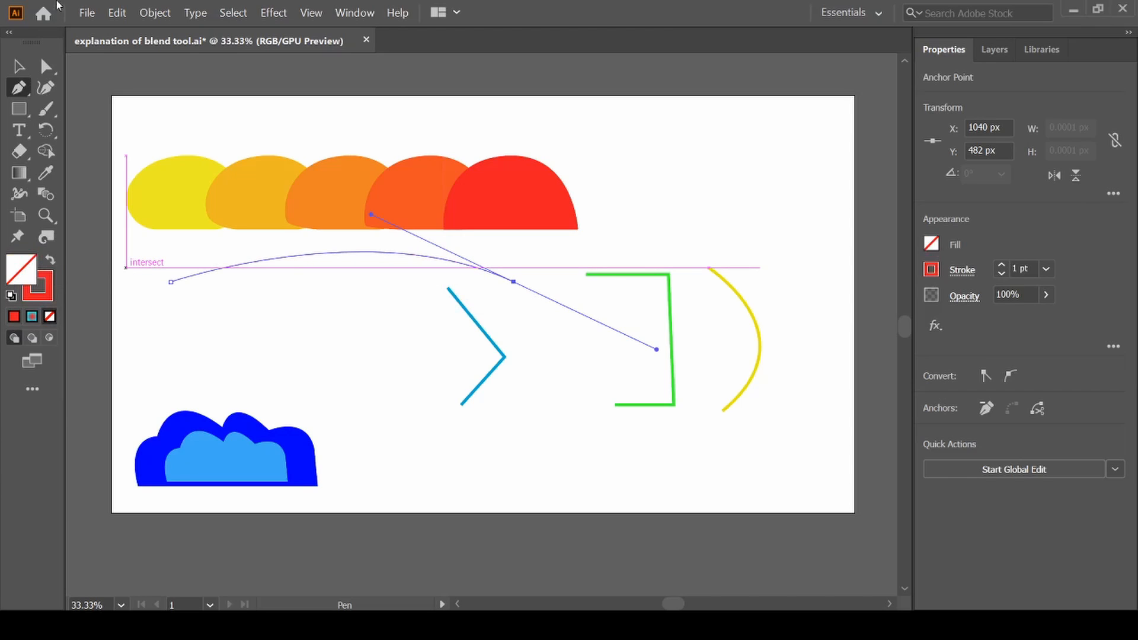
Step: Replace the blend's spine with the drawn arched path and move the blend up to about X -17, Y 135 px
{"action": "left_click", "coordinate": [14, 67]}
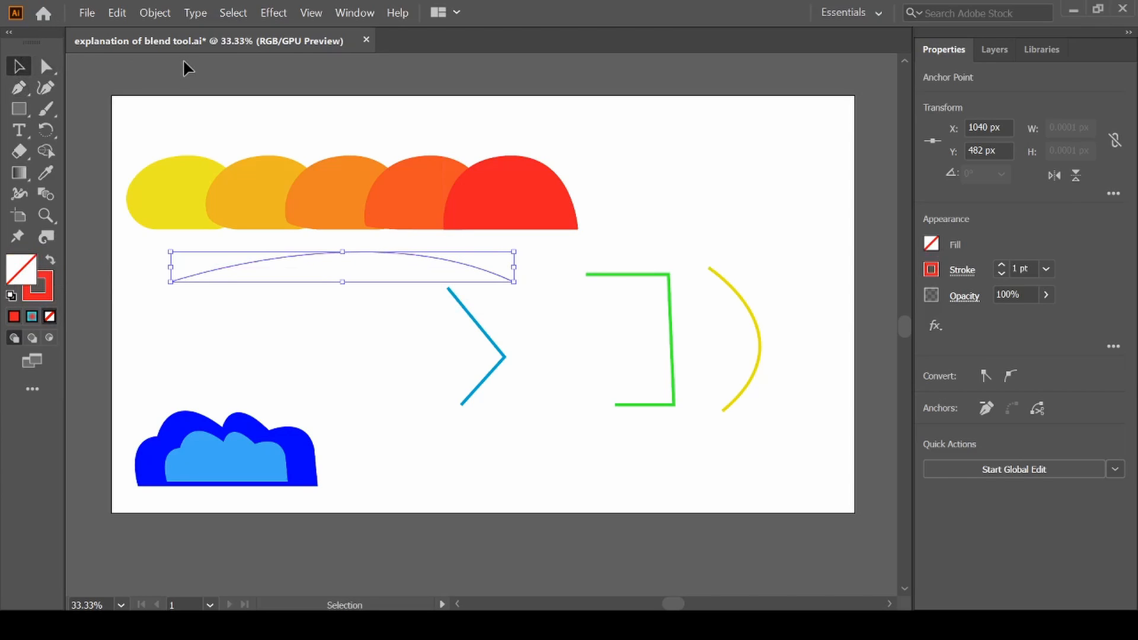
{"action": "left_click", "coordinate": [318, 207], "text": "shift"}
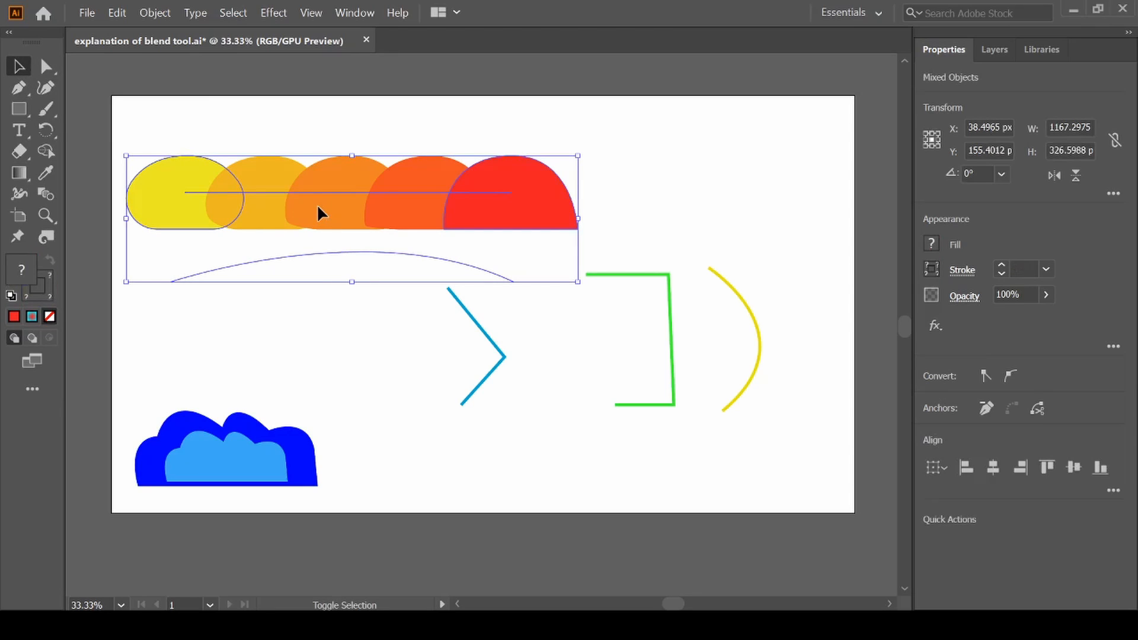
{"action": "left_click", "coordinate": [162, 9]}
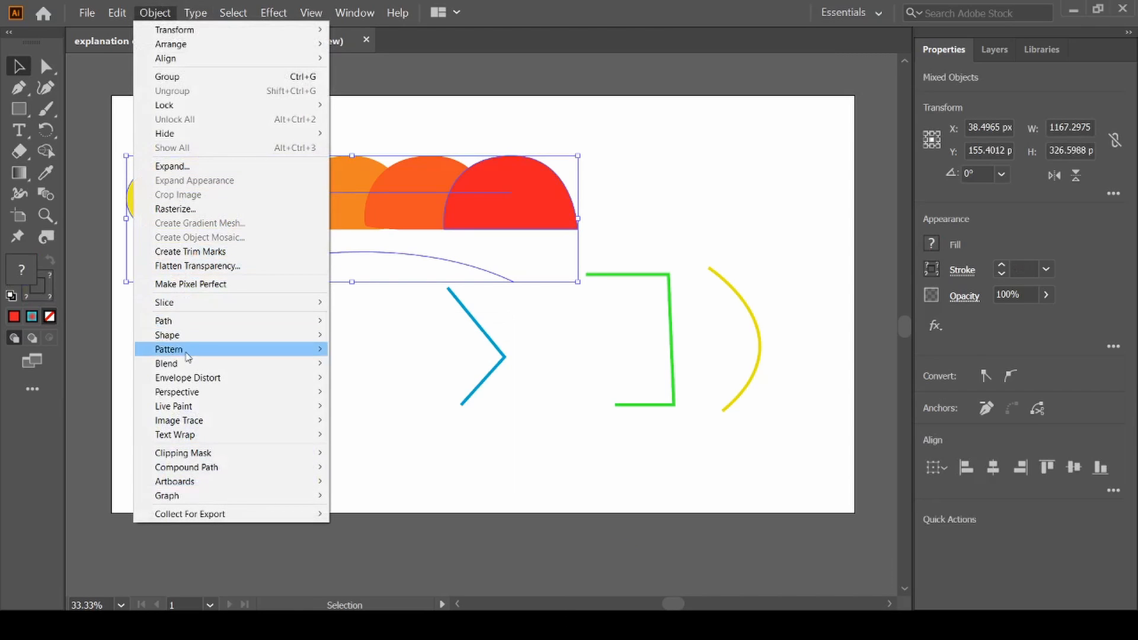
{"action": "mouse_move", "coordinate": [178, 366]}
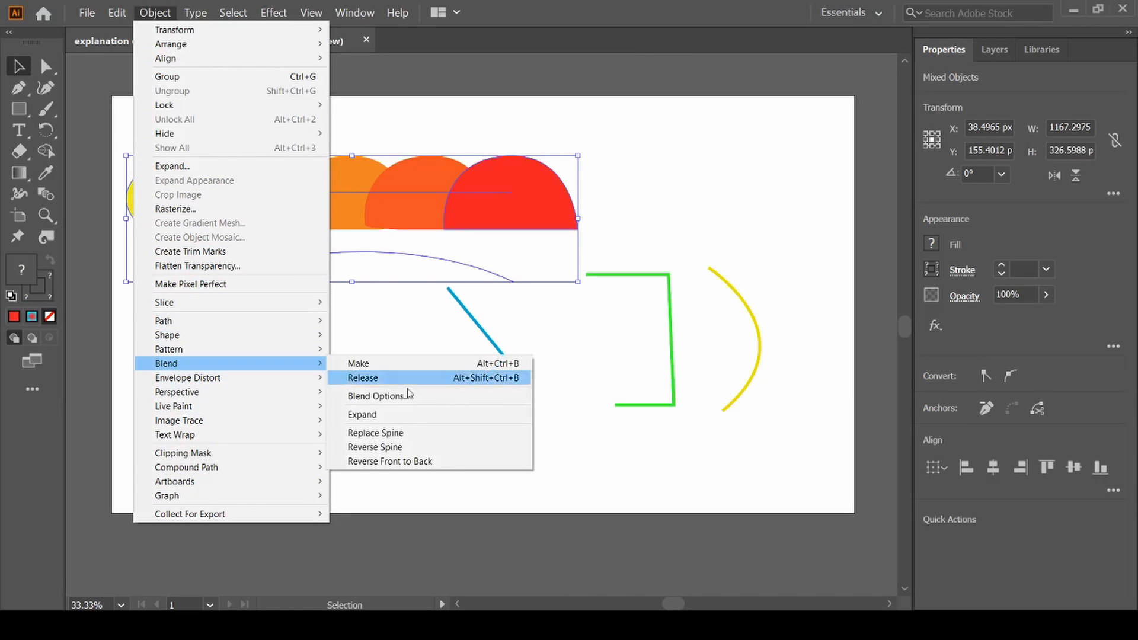
{"action": "left_click", "coordinate": [384, 433]}
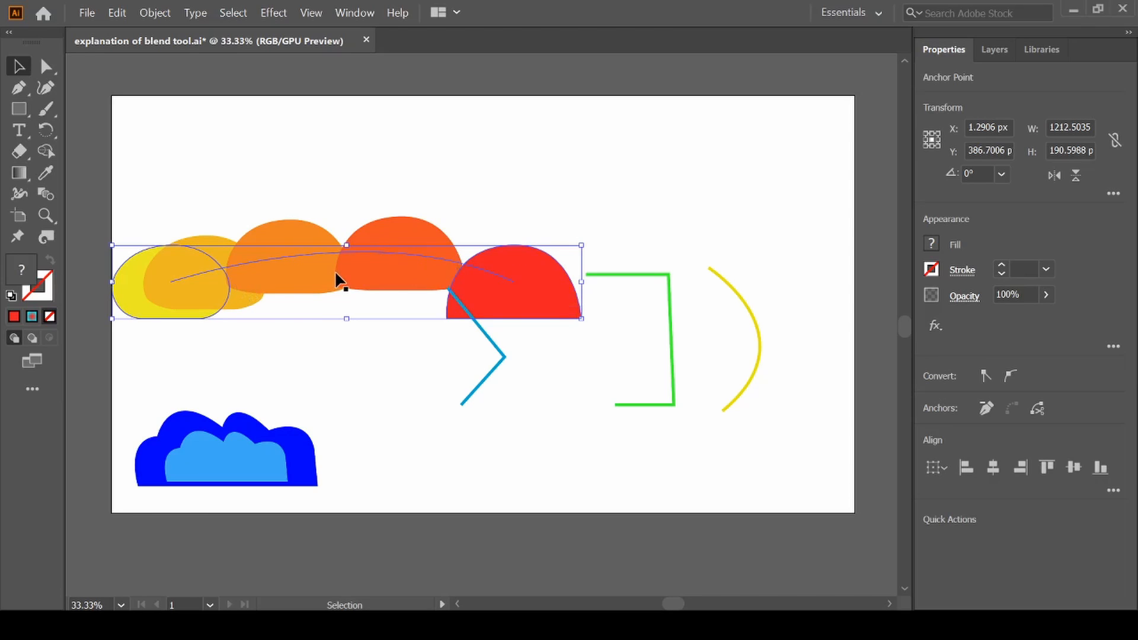
{"action": "left_click_drag", "start_coordinate": [336, 278], "coordinate": [330, 183]}
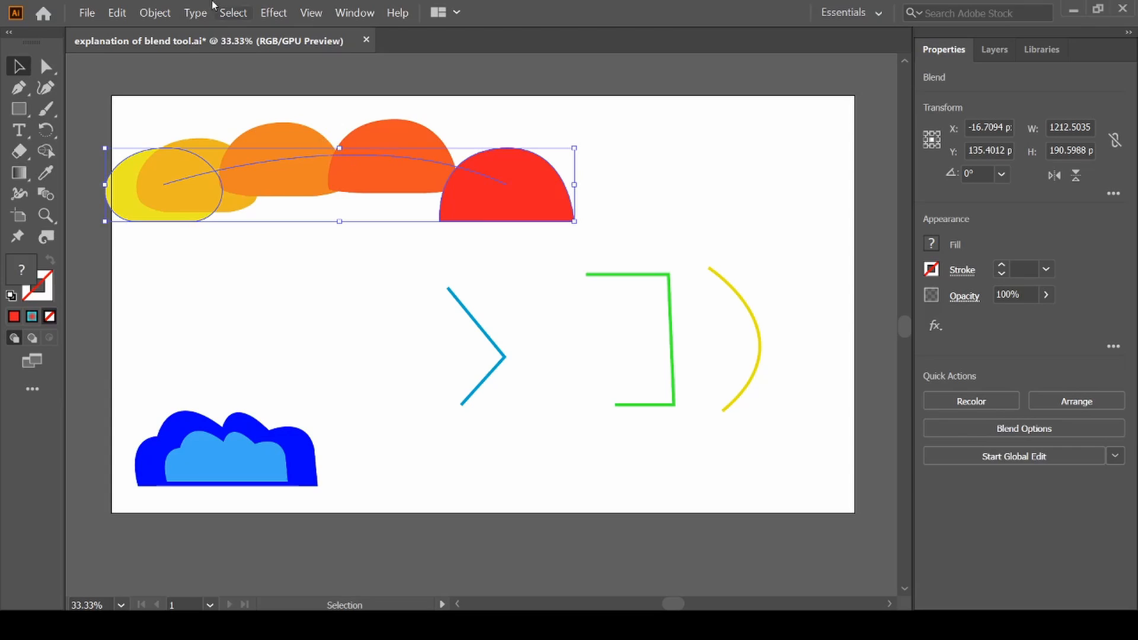
Step: Try reversing the spine of the yellow-to-red blend and undo the reversal
{"action": "left_click", "coordinate": [155, 13]}
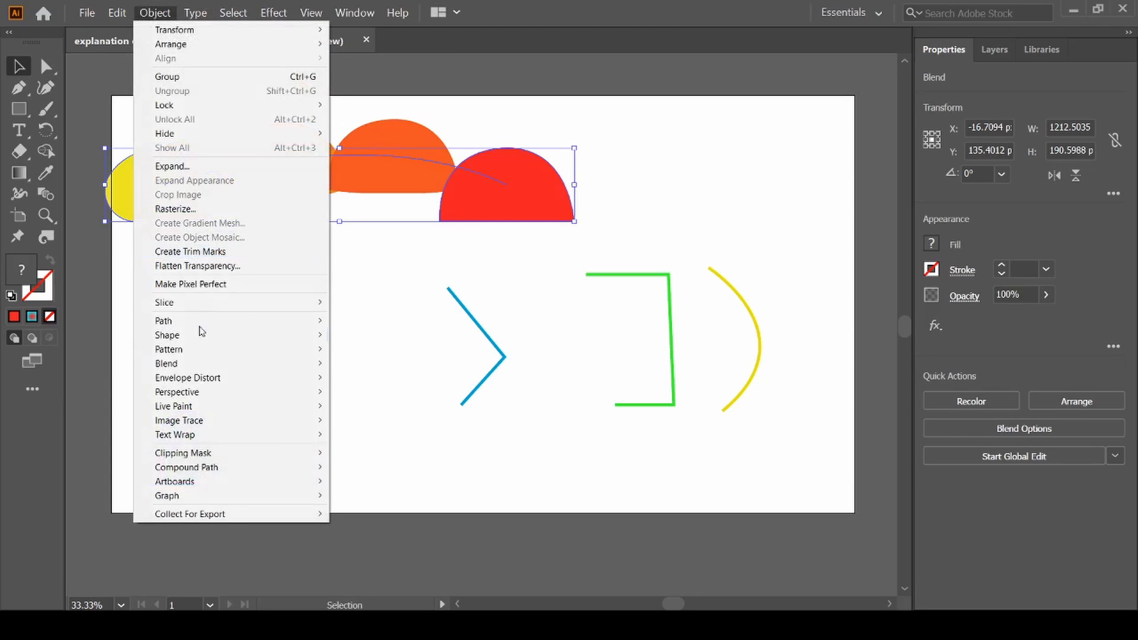
{"action": "mouse_move", "coordinate": [194, 365]}
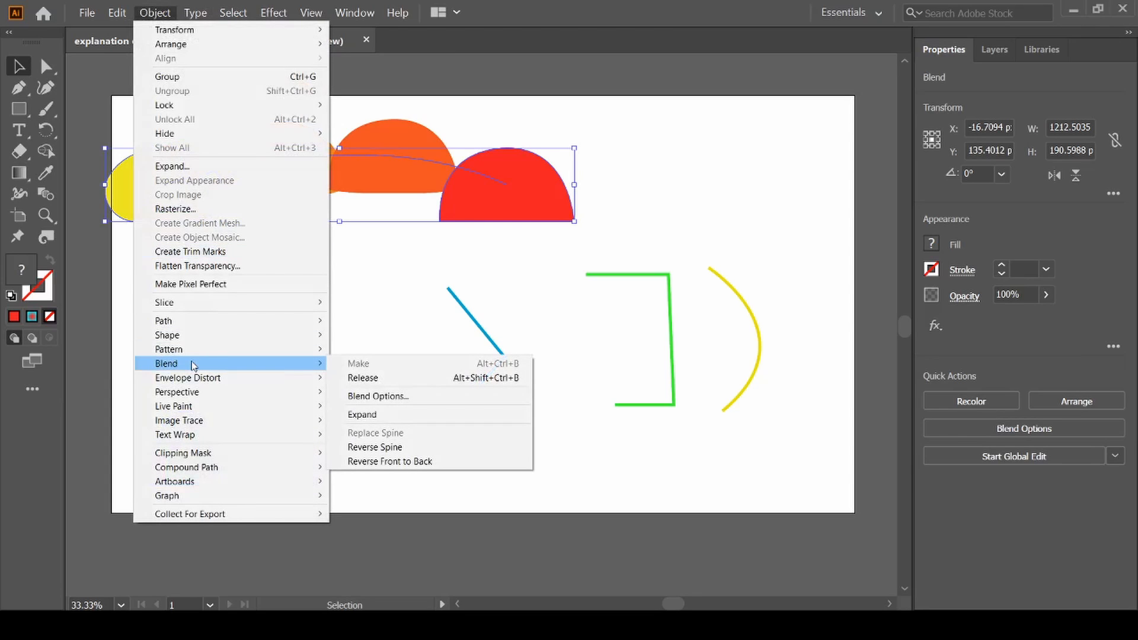
{"action": "left_click", "coordinate": [415, 447]}
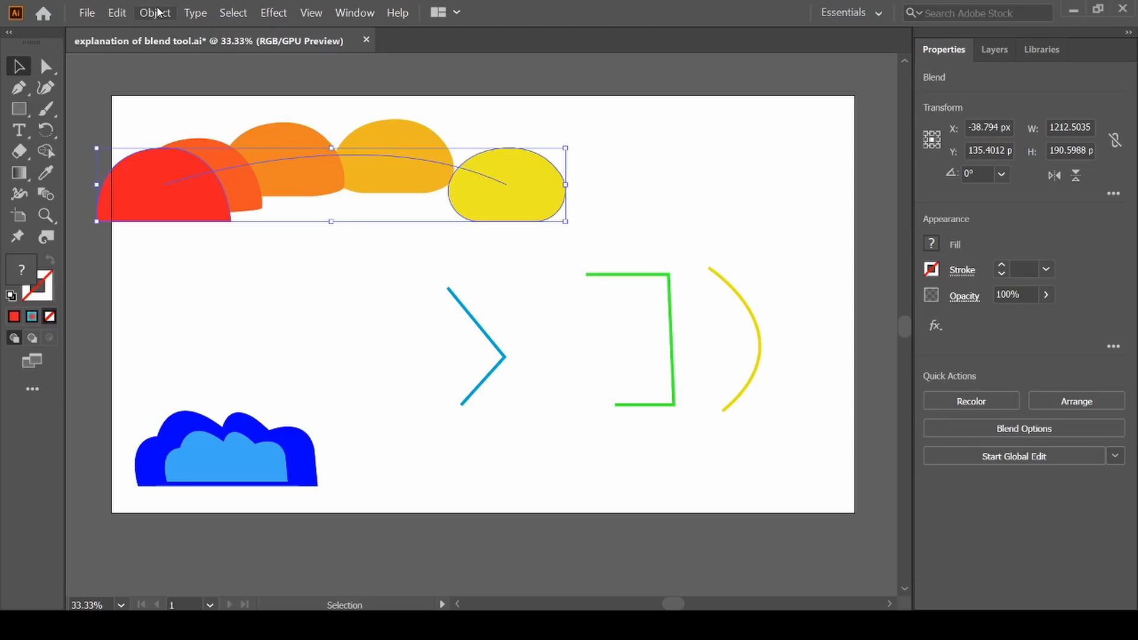
{"action": "key", "text": "ctrl+z"}
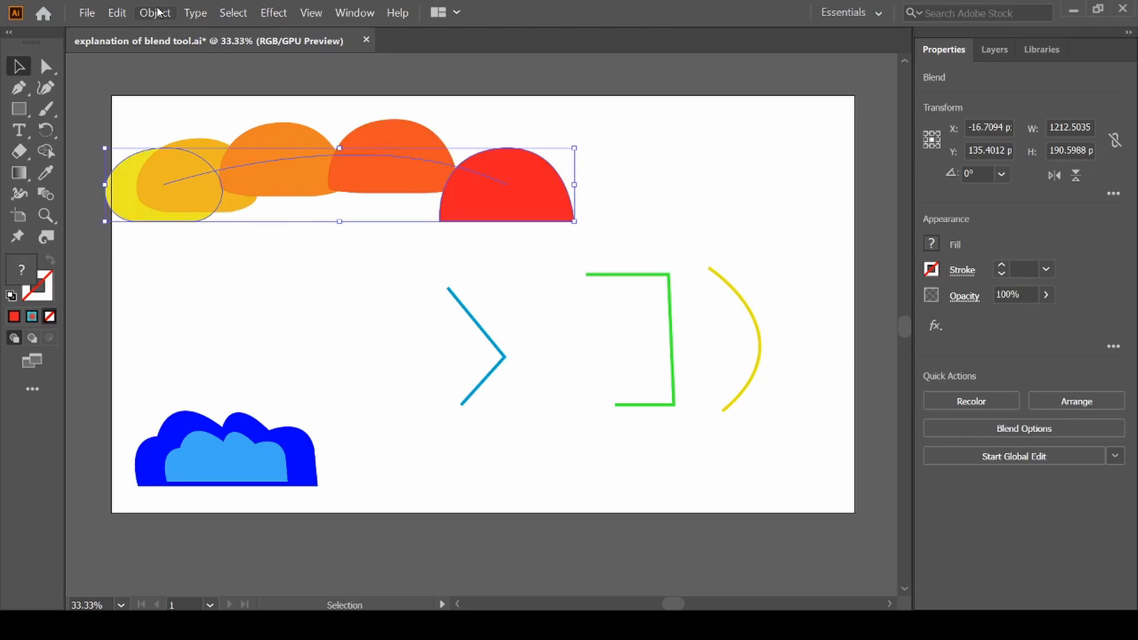
Step: Try reversing the blend's front-to-back stacking order, undo the change and deselect the blend
{"action": "left_click", "coordinate": [158, 12]}
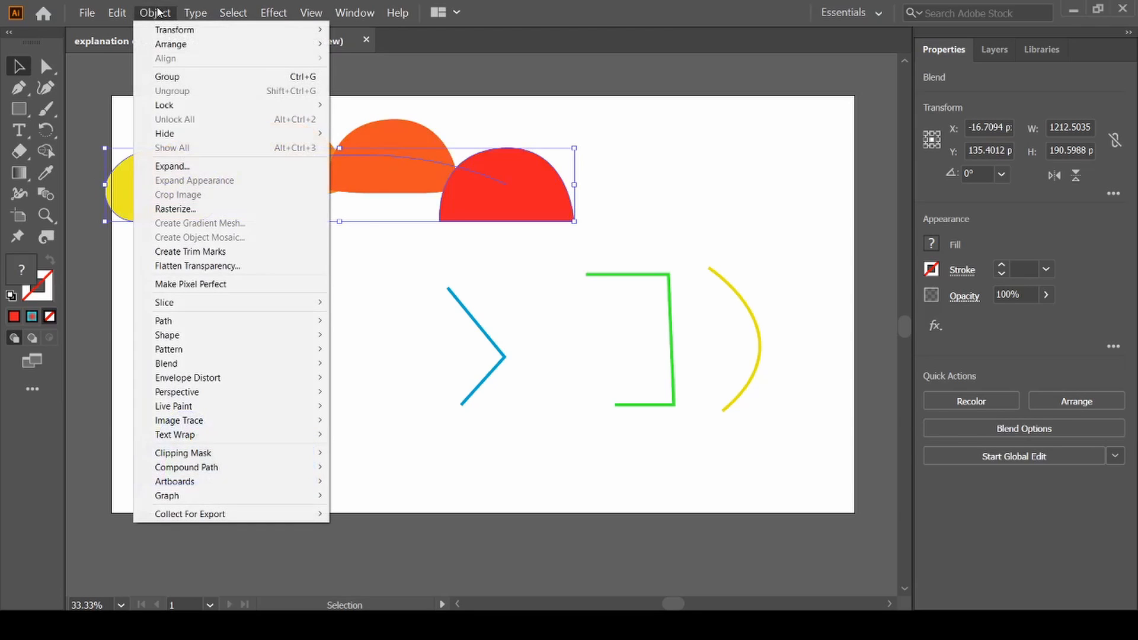
{"action": "mouse_move", "coordinate": [181, 367]}
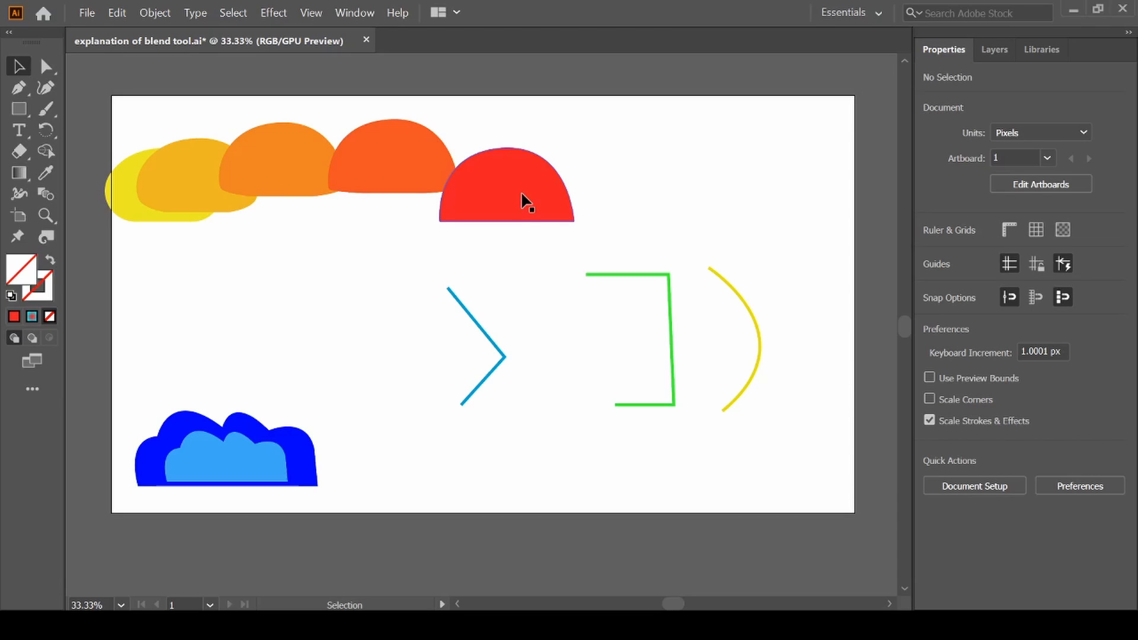
{"action": "left_click", "coordinate": [134, 211]}
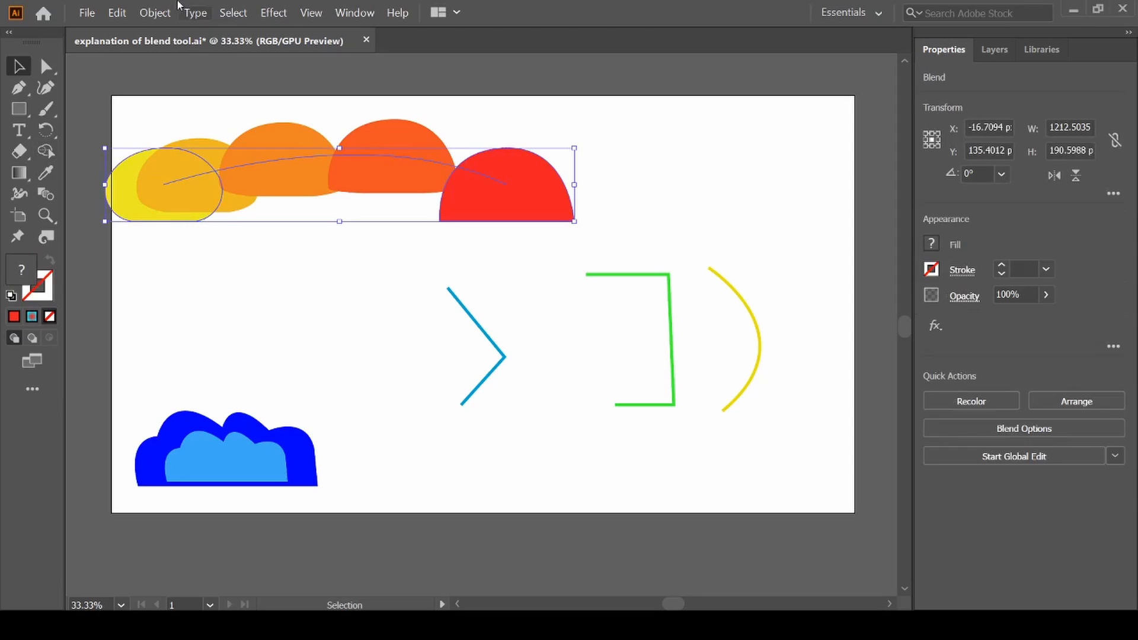
{"action": "left_click", "coordinate": [156, 13]}
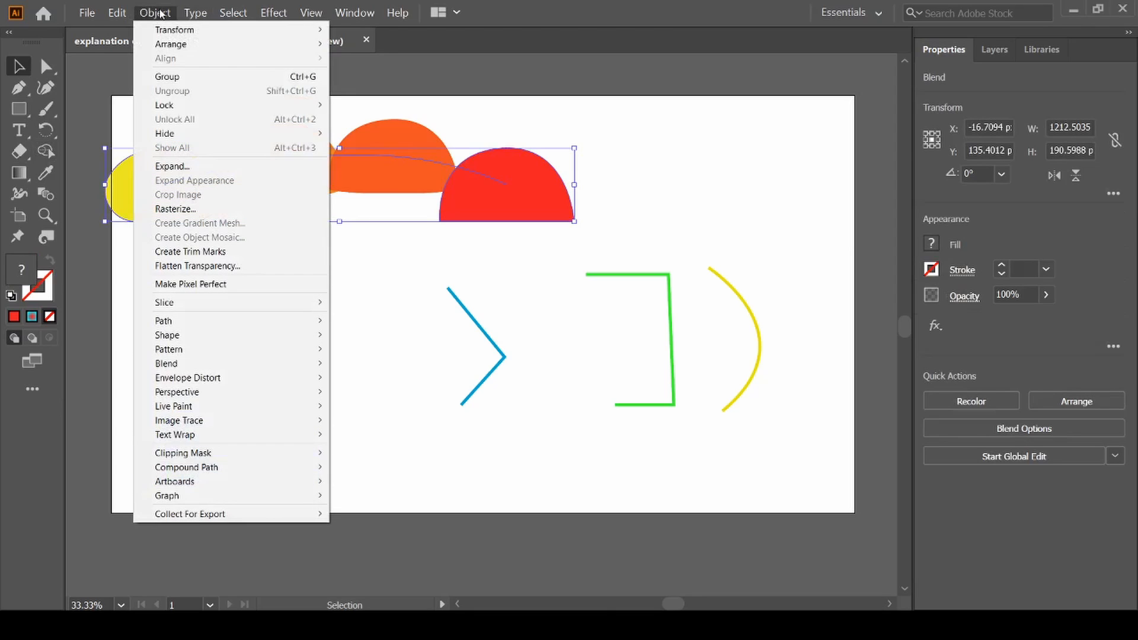
{"action": "mouse_move", "coordinate": [196, 439]}
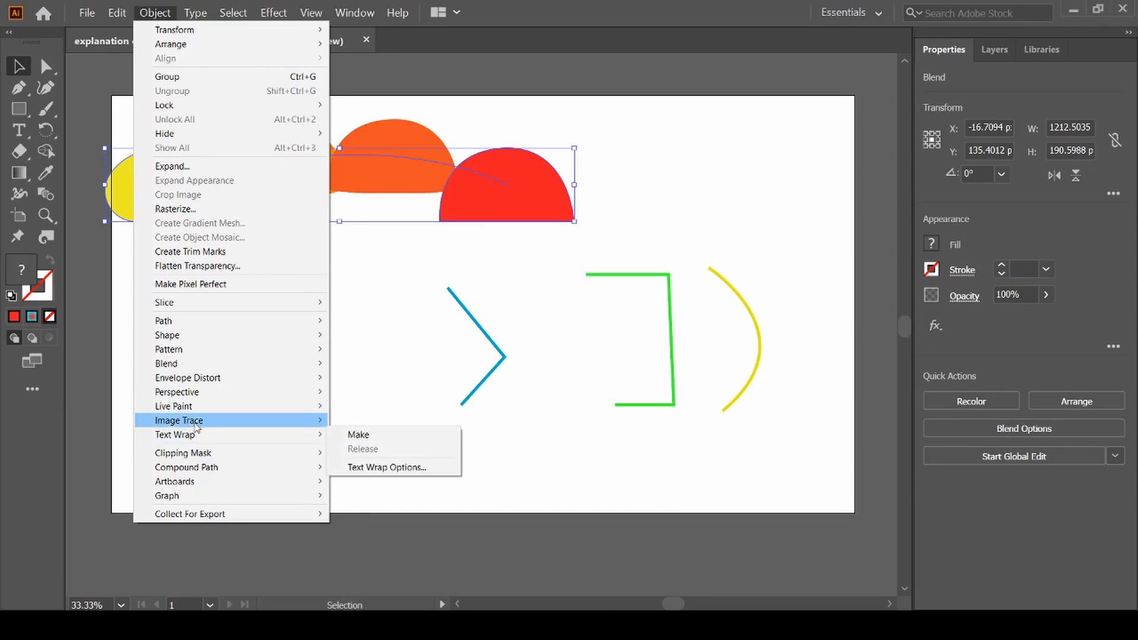
{"action": "mouse_move", "coordinate": [181, 369]}
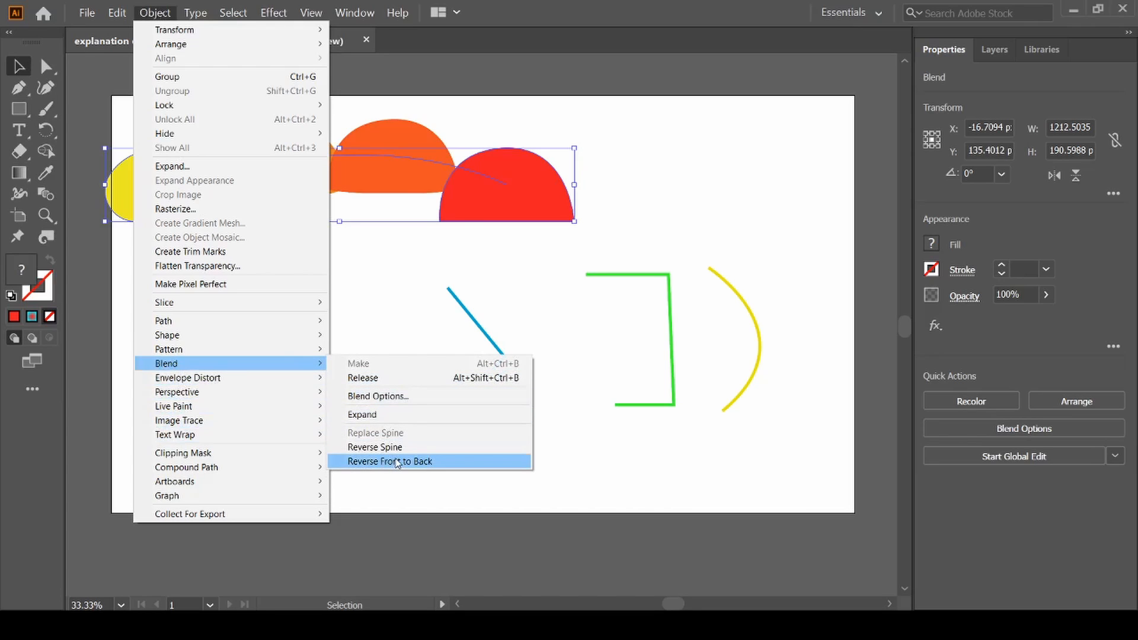
{"action": "left_click", "coordinate": [396, 461]}
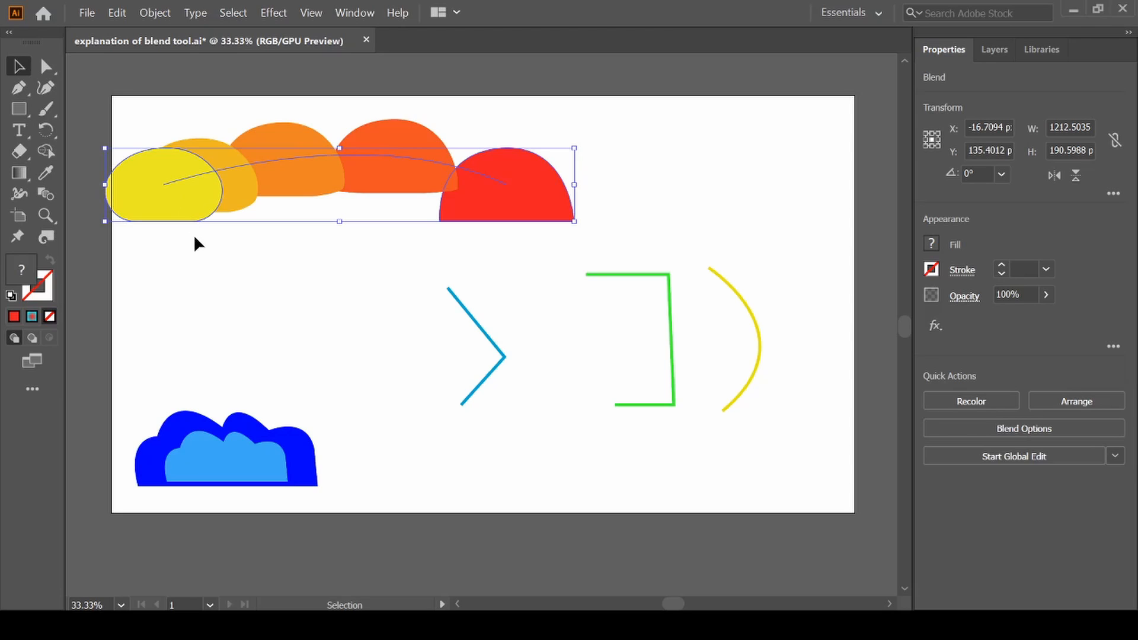
{"action": "key", "text": "a"}
{"action": "key", "text": "v"}
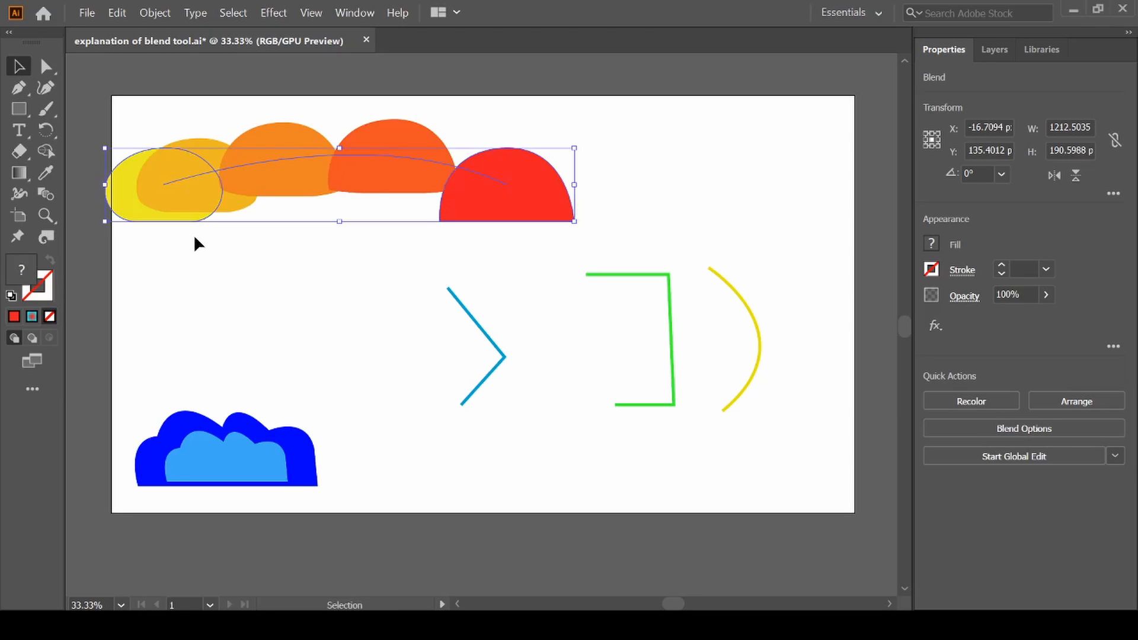
{"action": "left_click", "coordinate": [253, 250]}
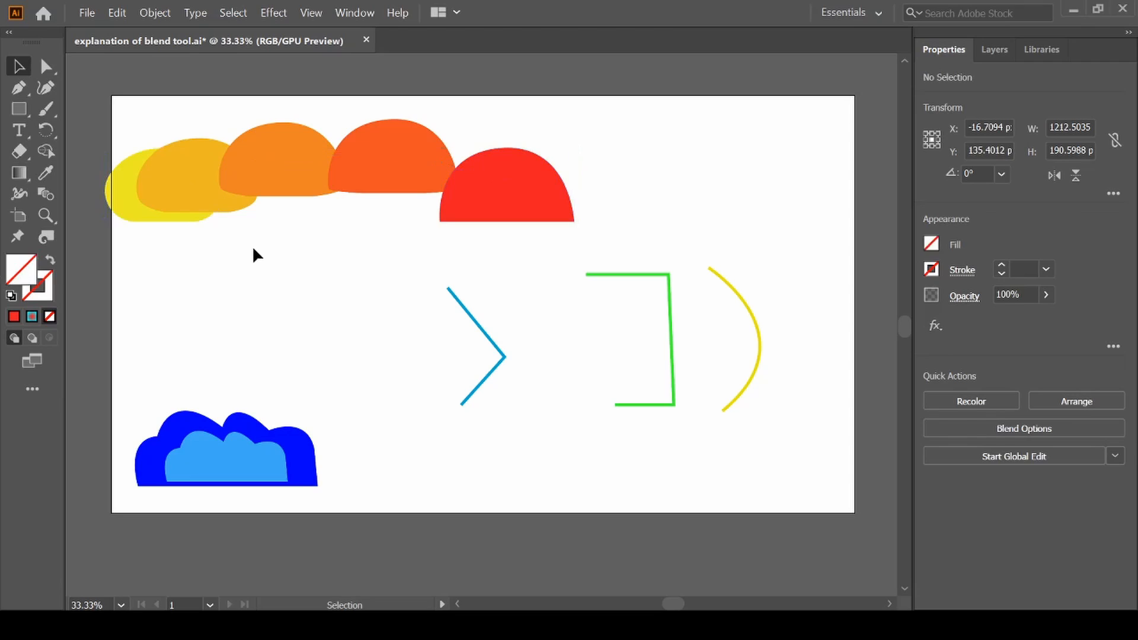
Step: Release the arched blend back into its original yellow and red shapes and deselect everything
{"action": "left_click", "coordinate": [248, 181]}
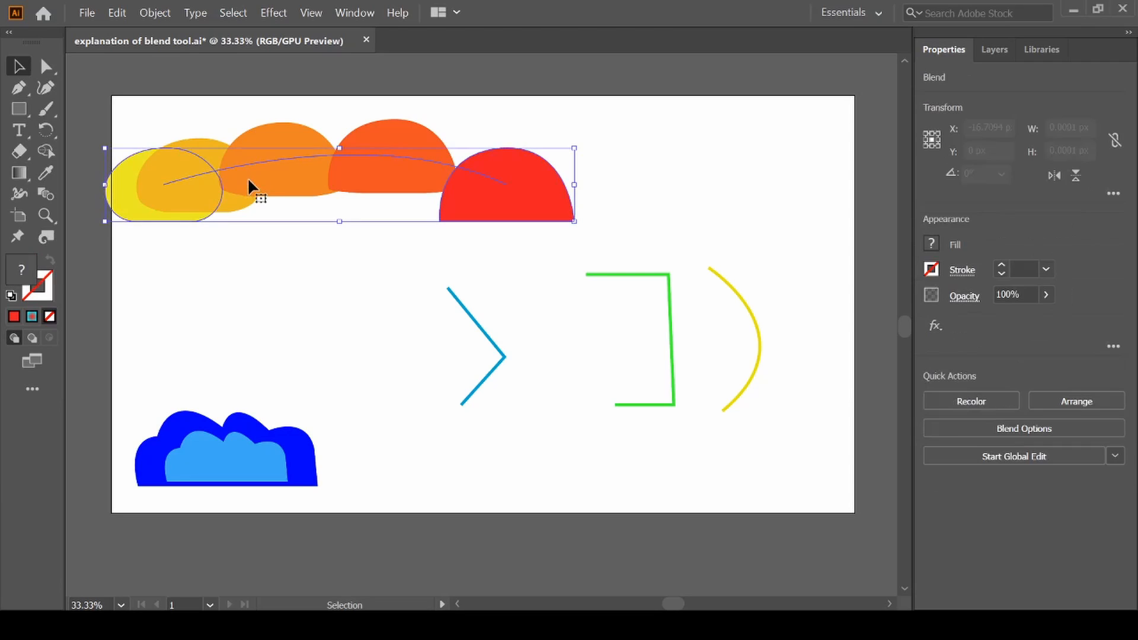
{"action": "left_click", "coordinate": [168, 12]}
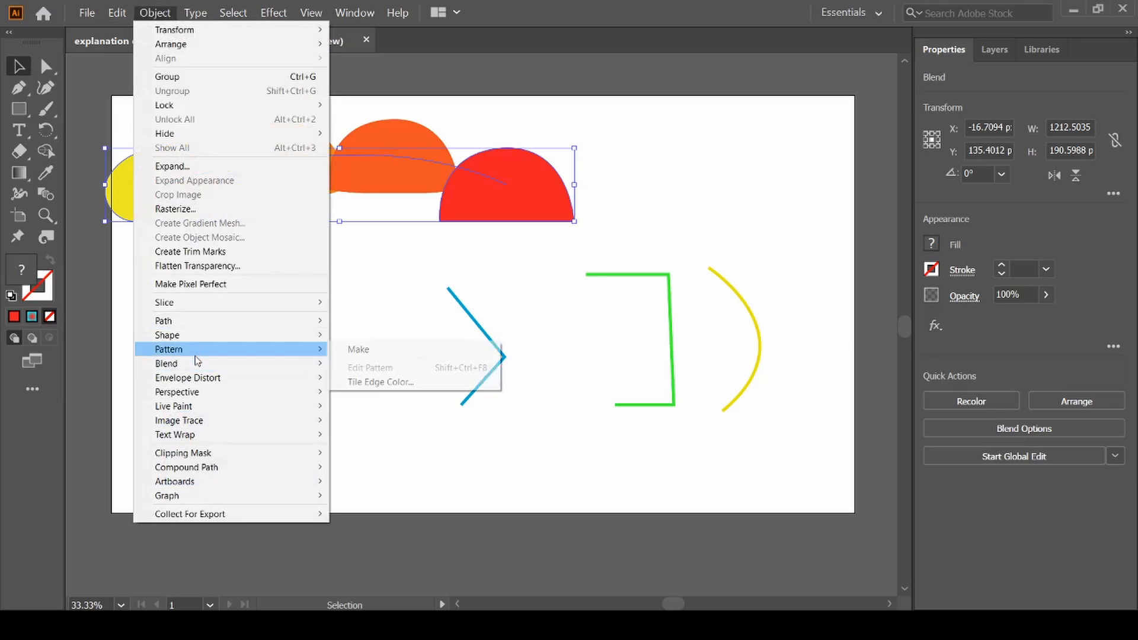
{"action": "mouse_move", "coordinate": [196, 363]}
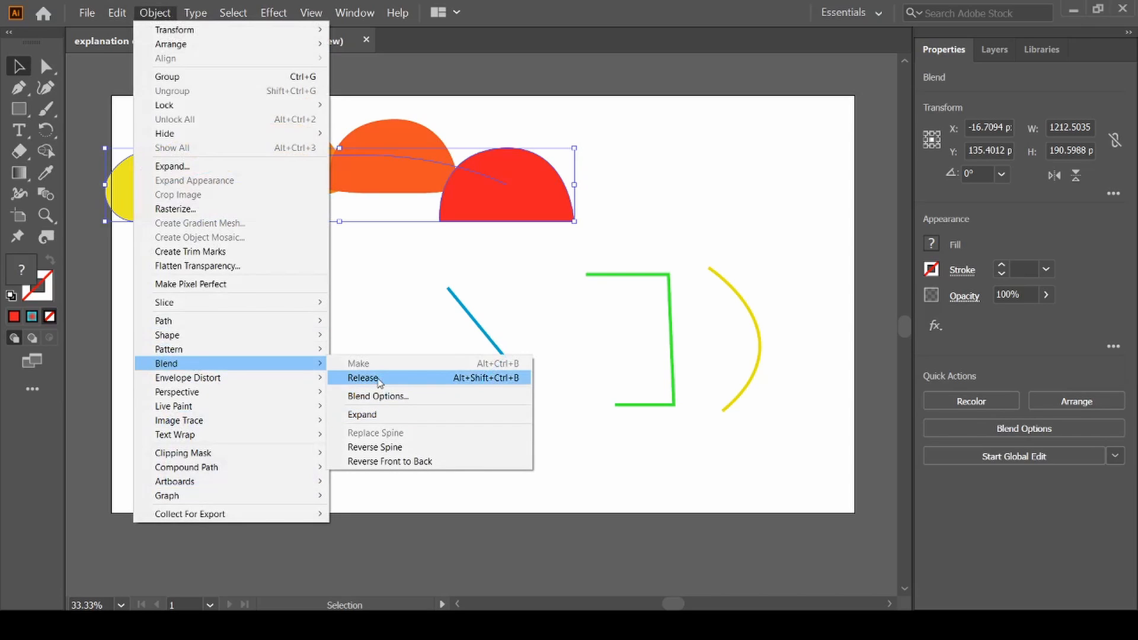
{"action": "left_click", "coordinate": [363, 377]}
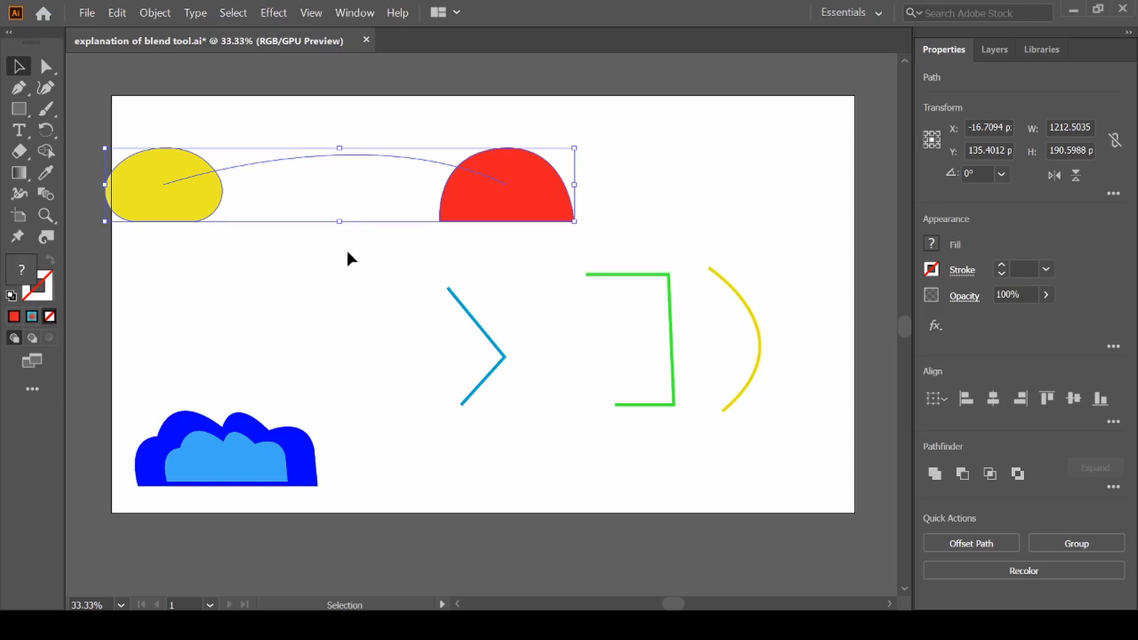
{"action": "left_click", "coordinate": [347, 272]}
Step: Delete the leftover arched spine path between the yellow and red shapes
{"action": "key", "text": "a"}
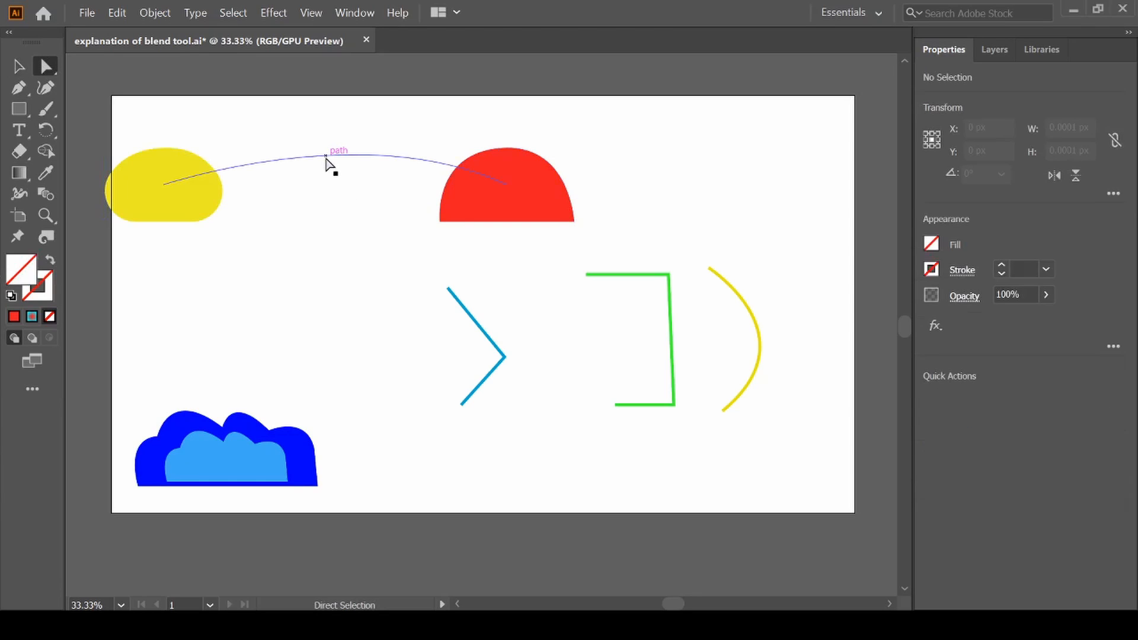
{"action": "left_click", "coordinate": [326, 156]}
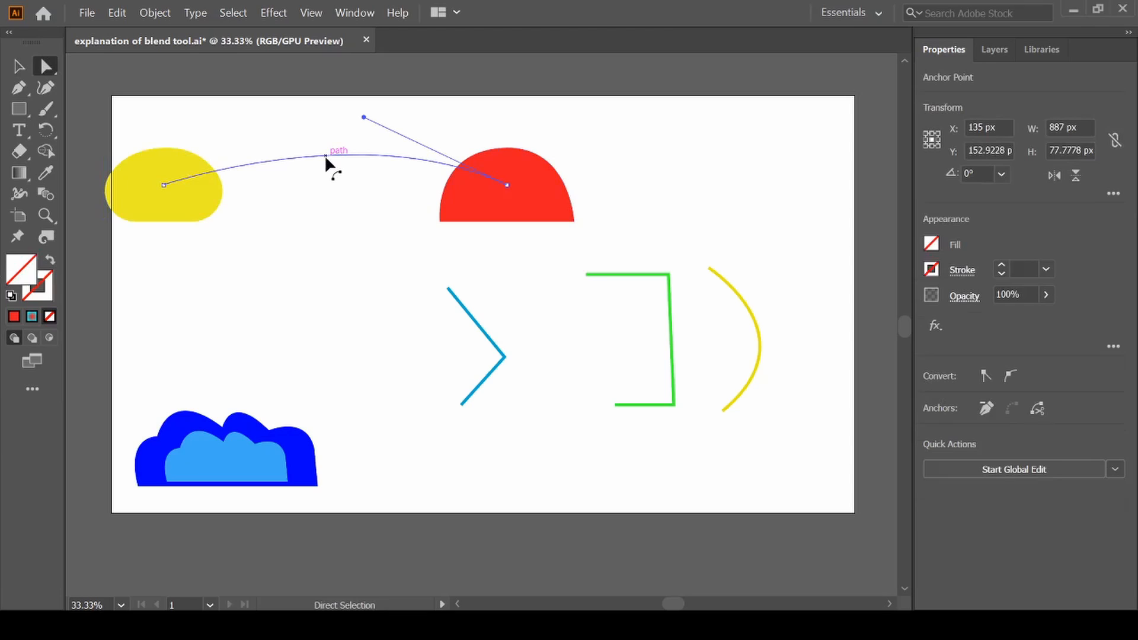
{"action": "key", "text": "Delete"}
{"action": "key", "text": "Delete"}
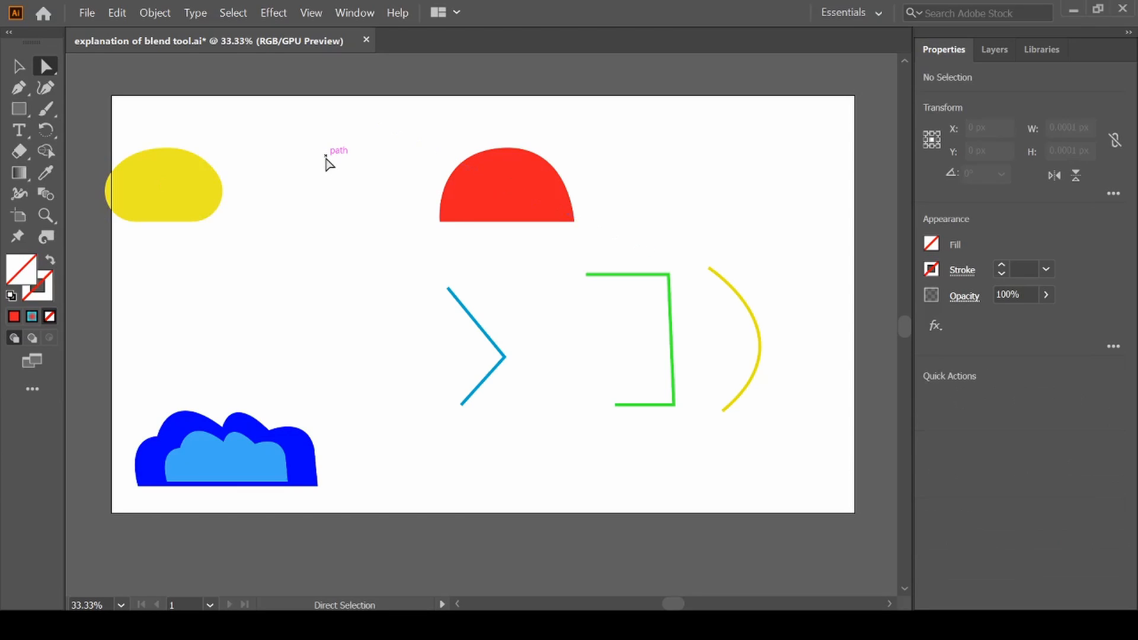
Step: Select the yellow and red shapes and blend them from yellow to red with the Blend tool
{"action": "left_click", "coordinate": [15, 67]}
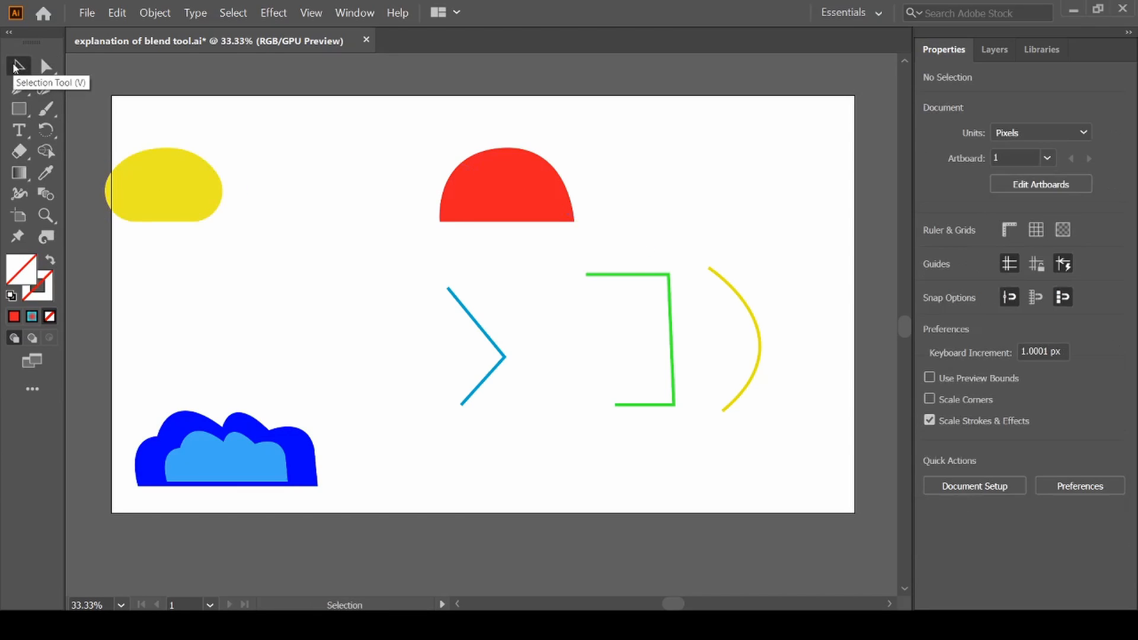
{"action": "left_click", "coordinate": [137, 182]}
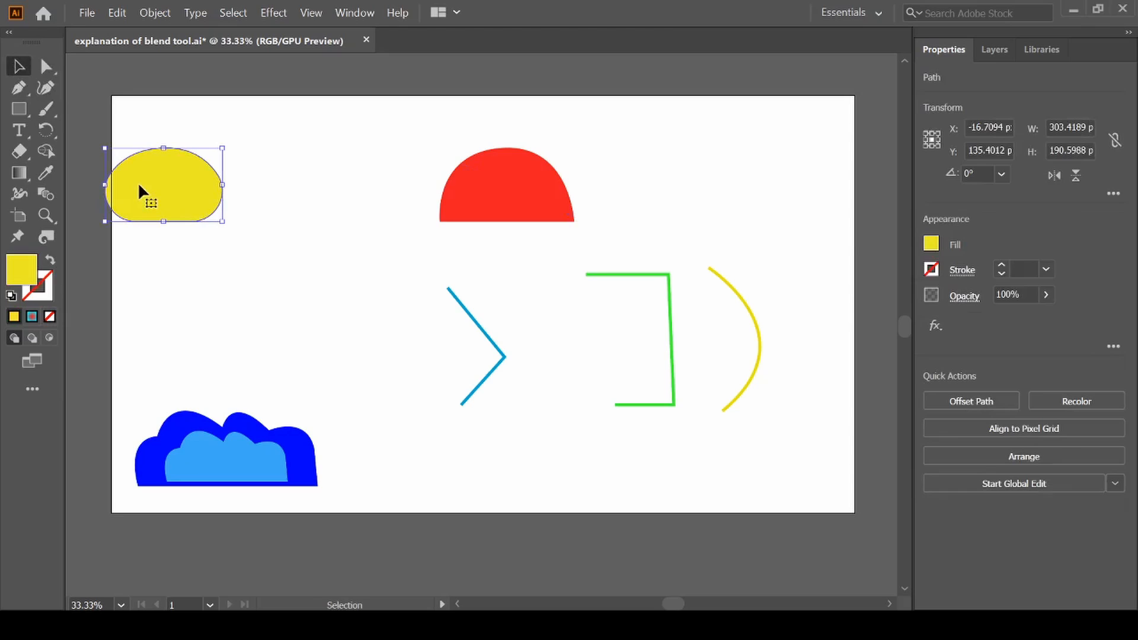
{"action": "left_click", "coordinate": [520, 192], "text": "shift"}
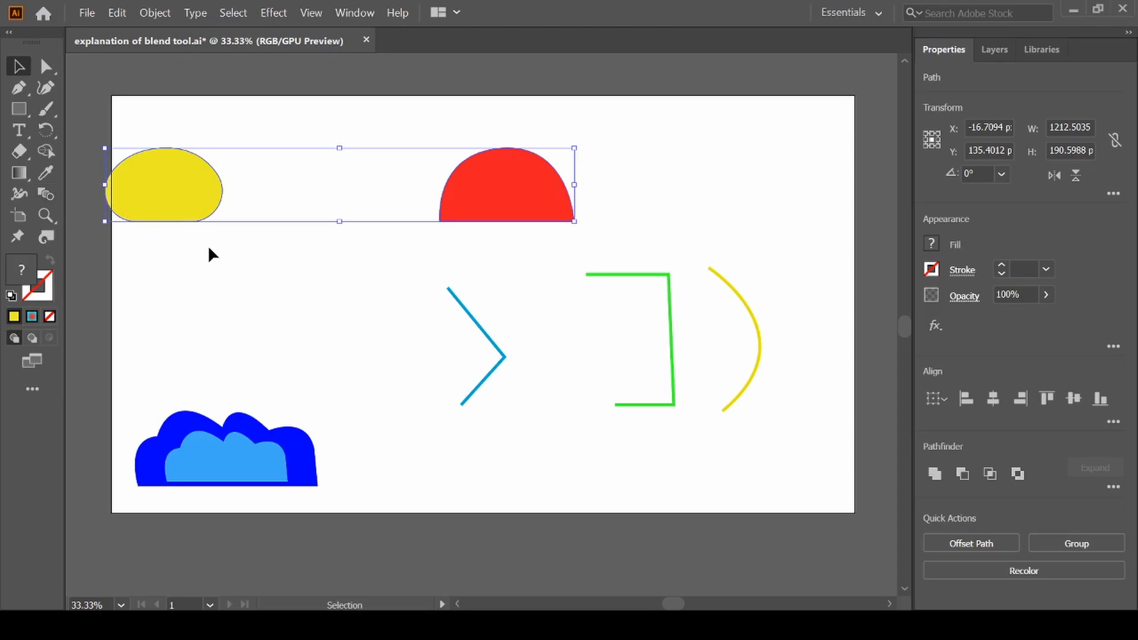
{"action": "key", "text": "w"}
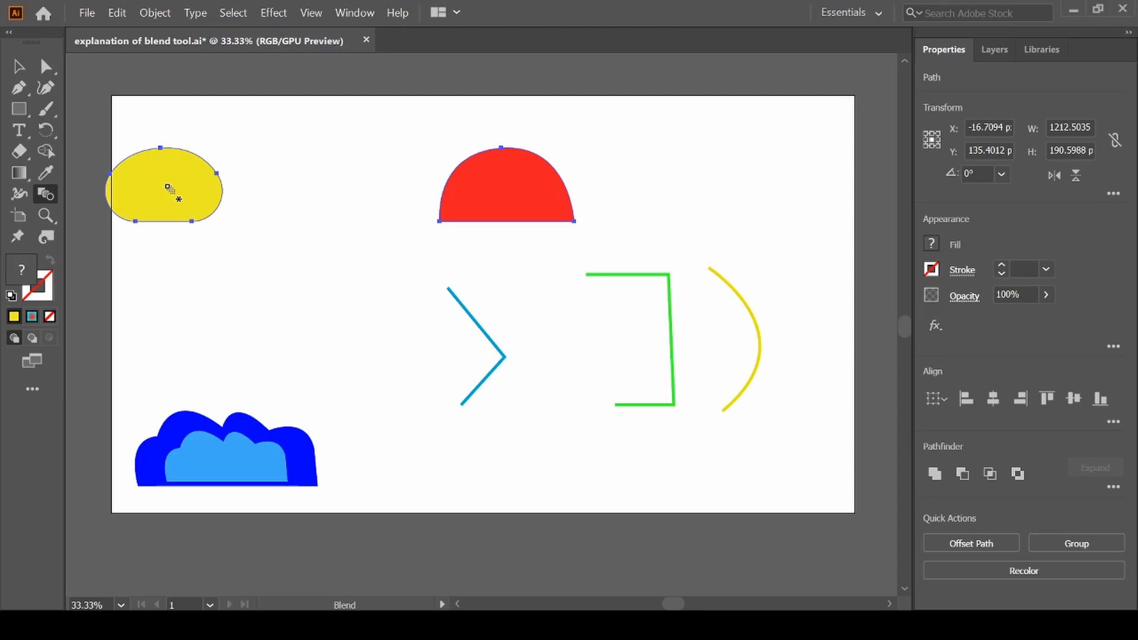
{"action": "left_click", "coordinate": [168, 188]}
{"action": "left_click", "coordinate": [508, 186]}
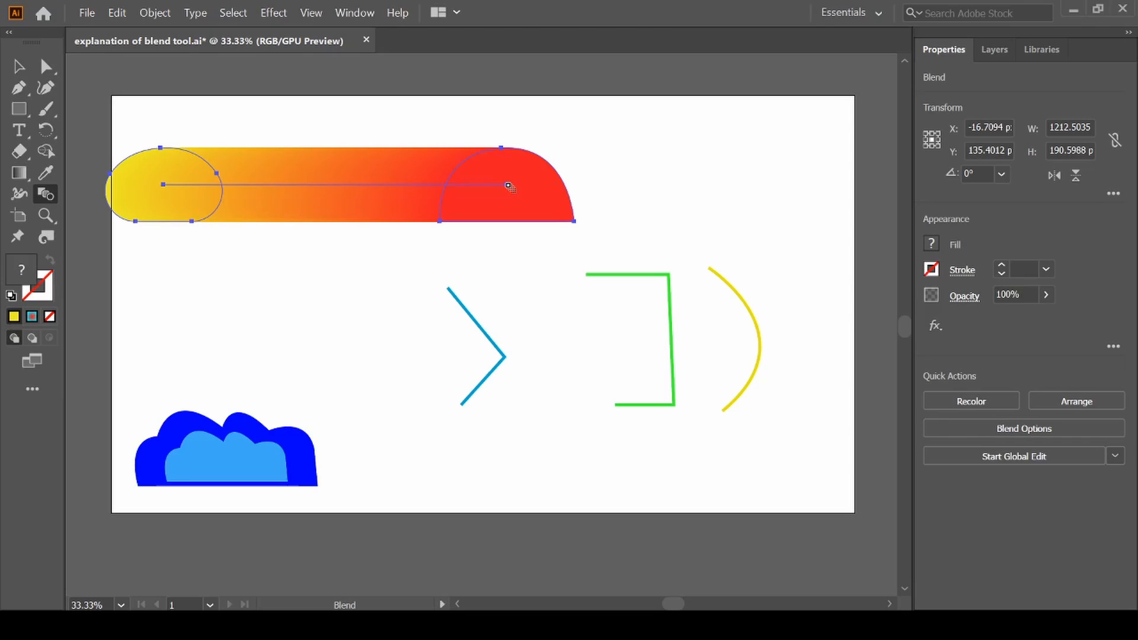
Step: Set the yellow-to-red blend's spacing to Specified Steps with 3 steps and apply it
{"action": "double_click", "coordinate": [47, 194]}
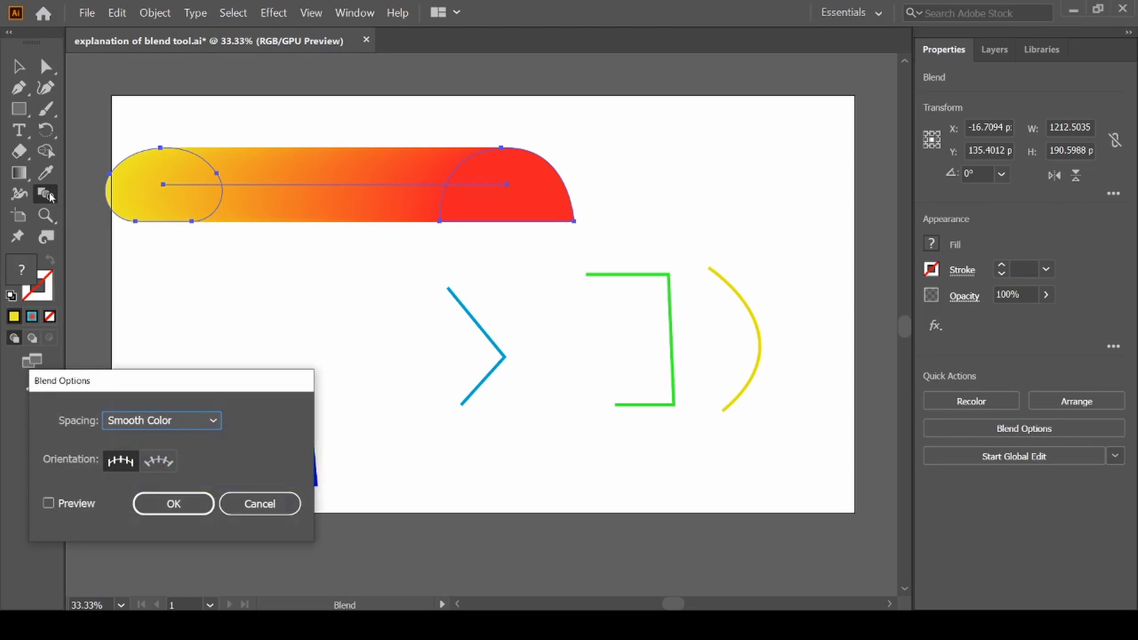
{"action": "left_click", "coordinate": [49, 504]}
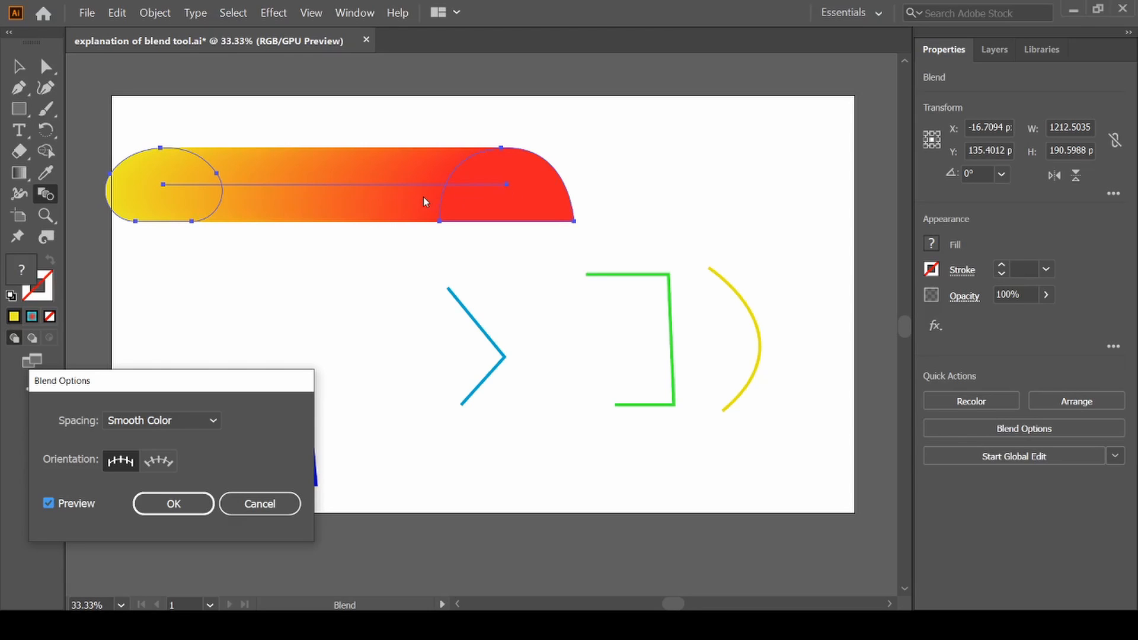
{"action": "left_click", "coordinate": [215, 422]}
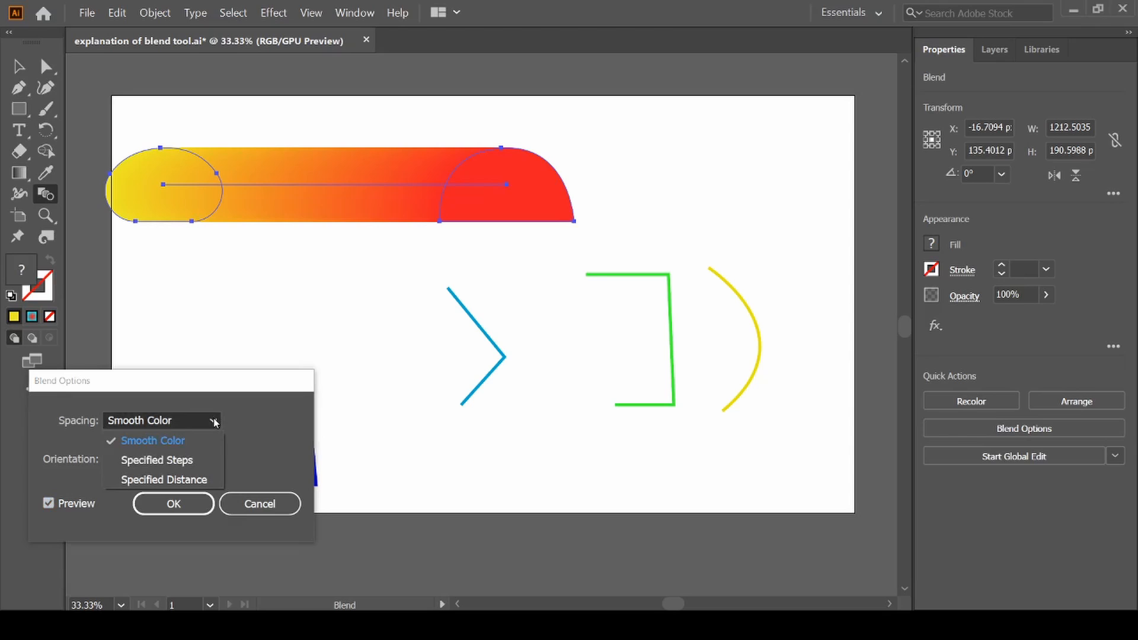
{"action": "left_click", "coordinate": [177, 463]}
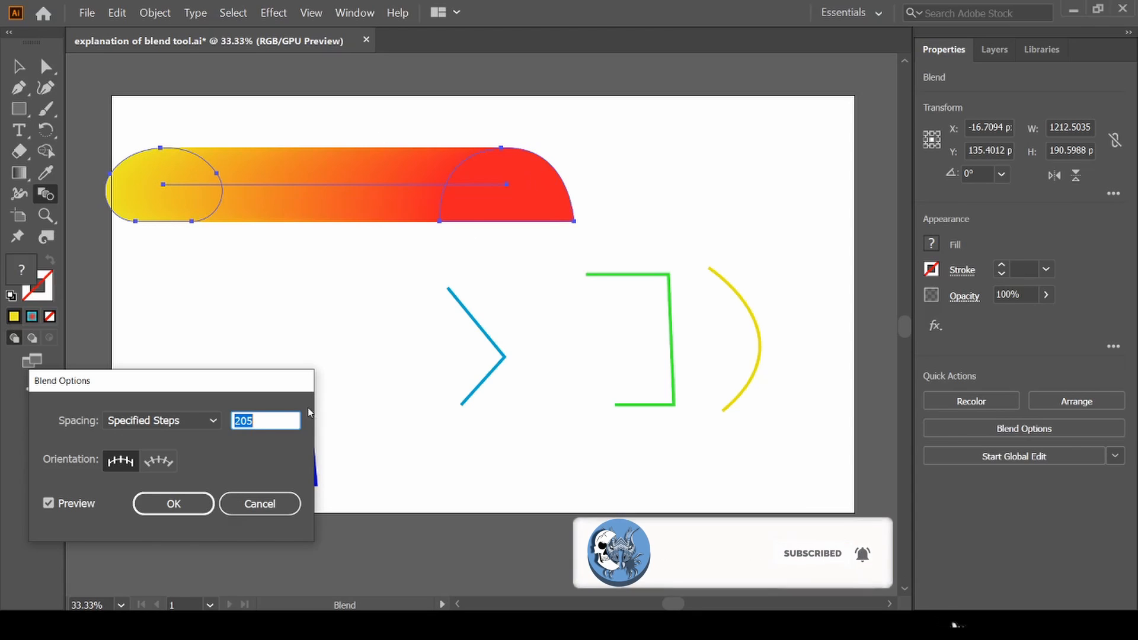
{"action": "left_click", "coordinate": [260, 421]}
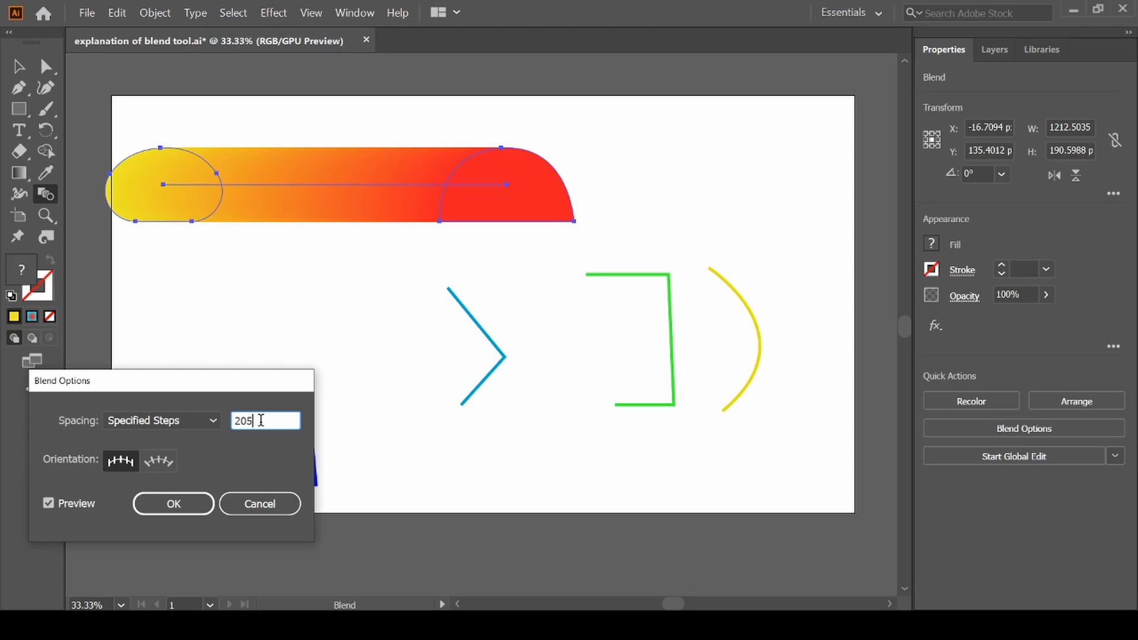
{"action": "key", "text": "BackSpace"}
{"action": "key", "text": "BackSpace"}
{"action": "key", "text": "BackSpace"}
{"action": "type", "text": "3"}
{"action": "left_click", "coordinate": [178, 516]}
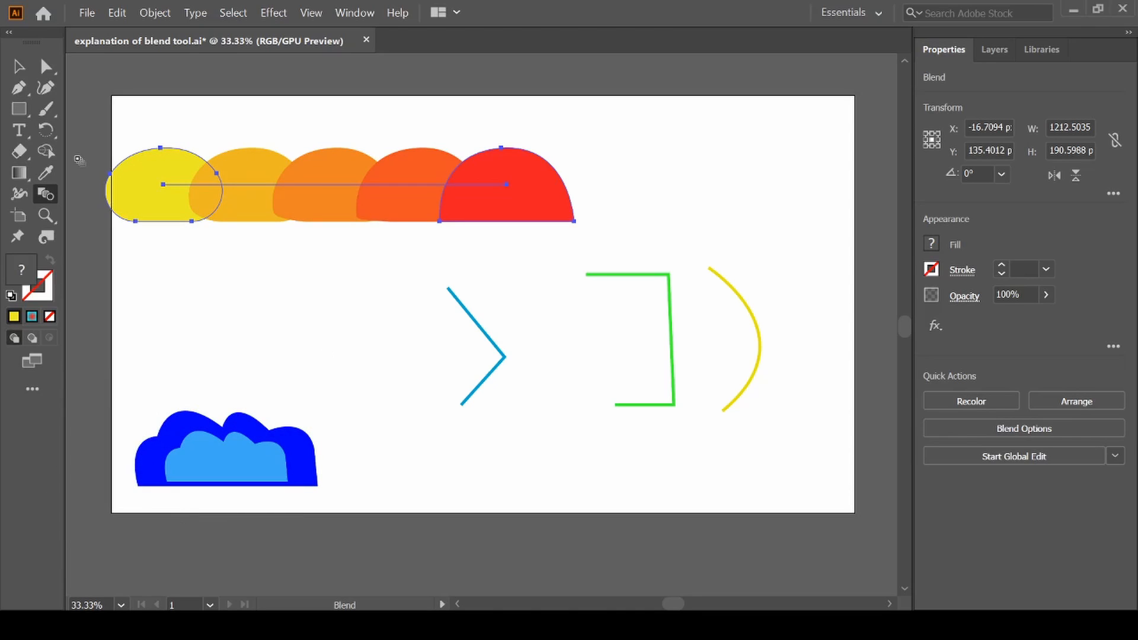
Step: Switch the yellow-to-red blend's spacing to Specified Distance and preview it at the suggested 4 px
{"action": "double_click", "coordinate": [46, 195]}
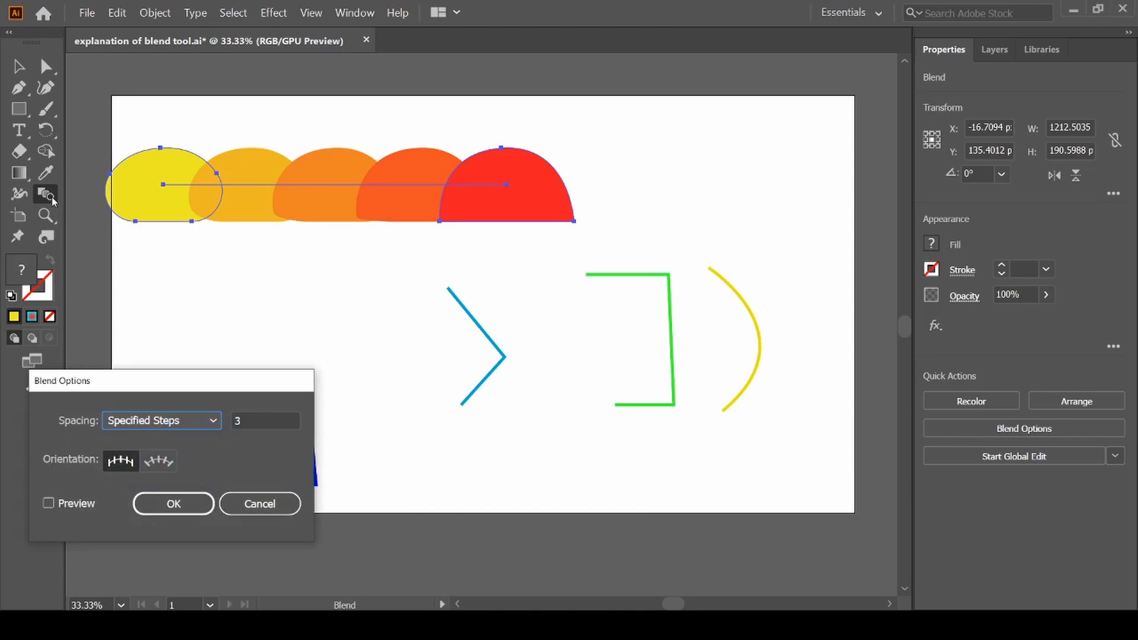
{"action": "left_click", "coordinate": [215, 422]}
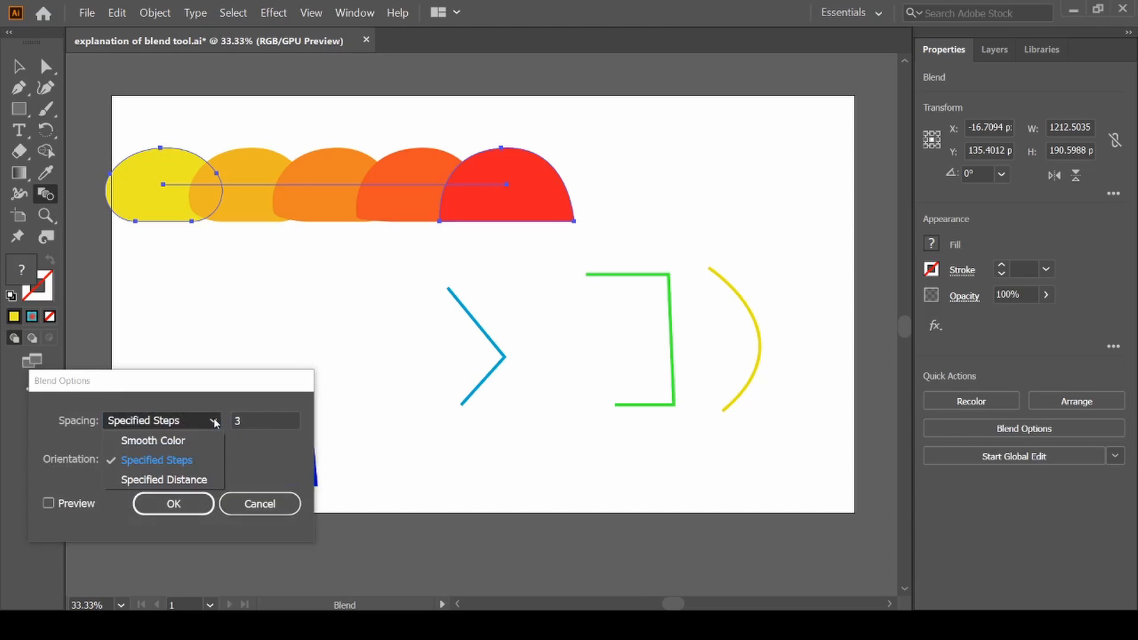
{"action": "left_click", "coordinate": [174, 481]}
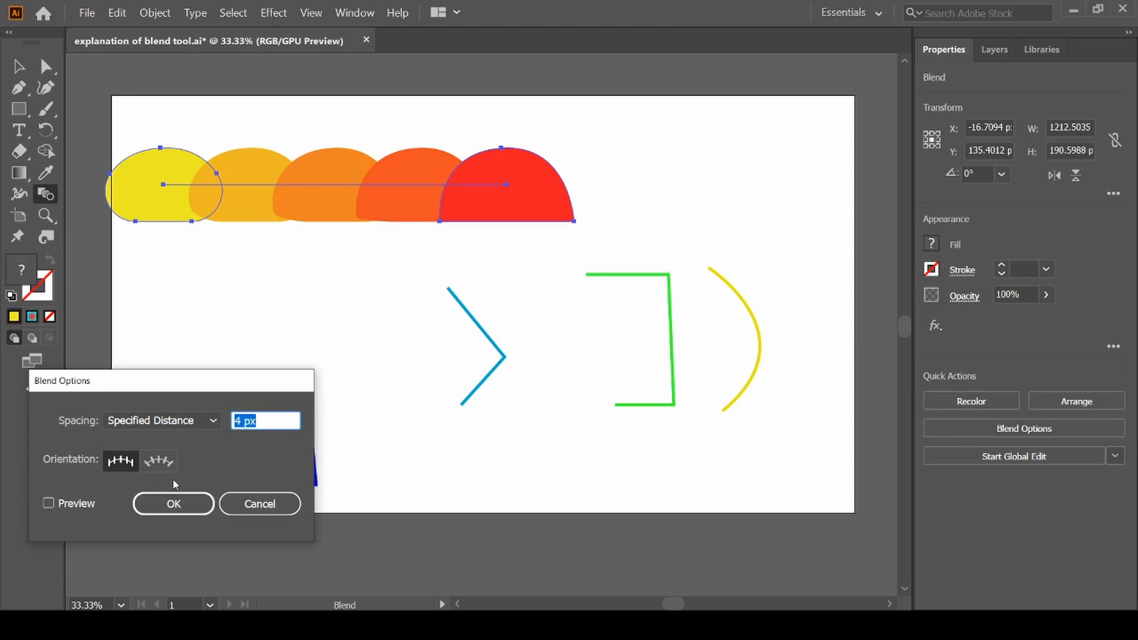
{"action": "left_click", "coordinate": [264, 421]}
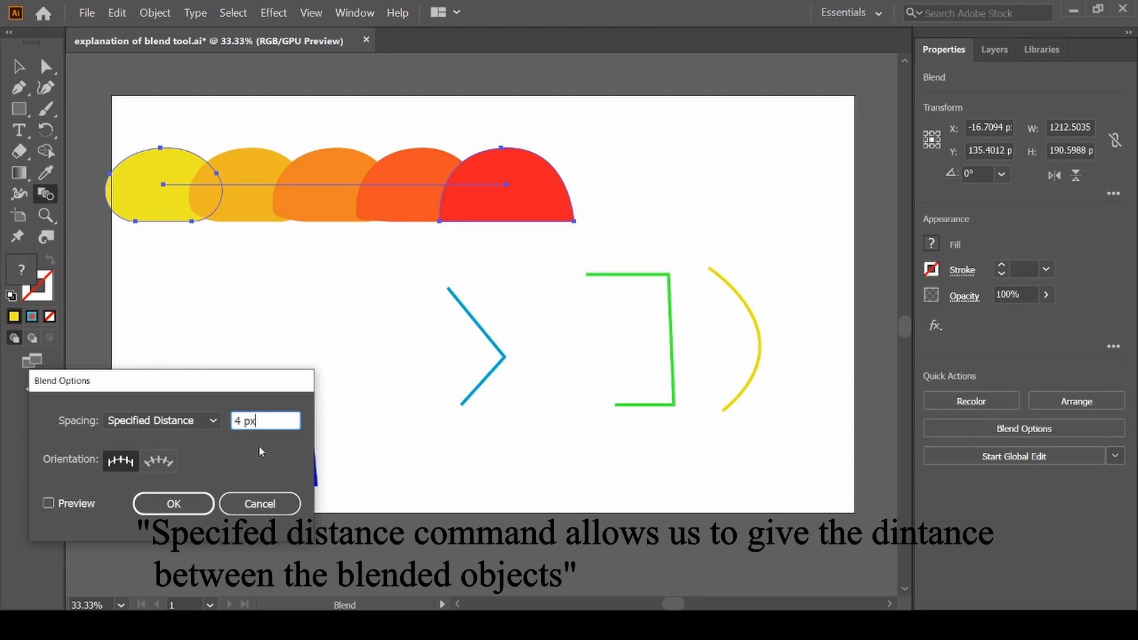
{"action": "left_click", "coordinate": [48, 504]}
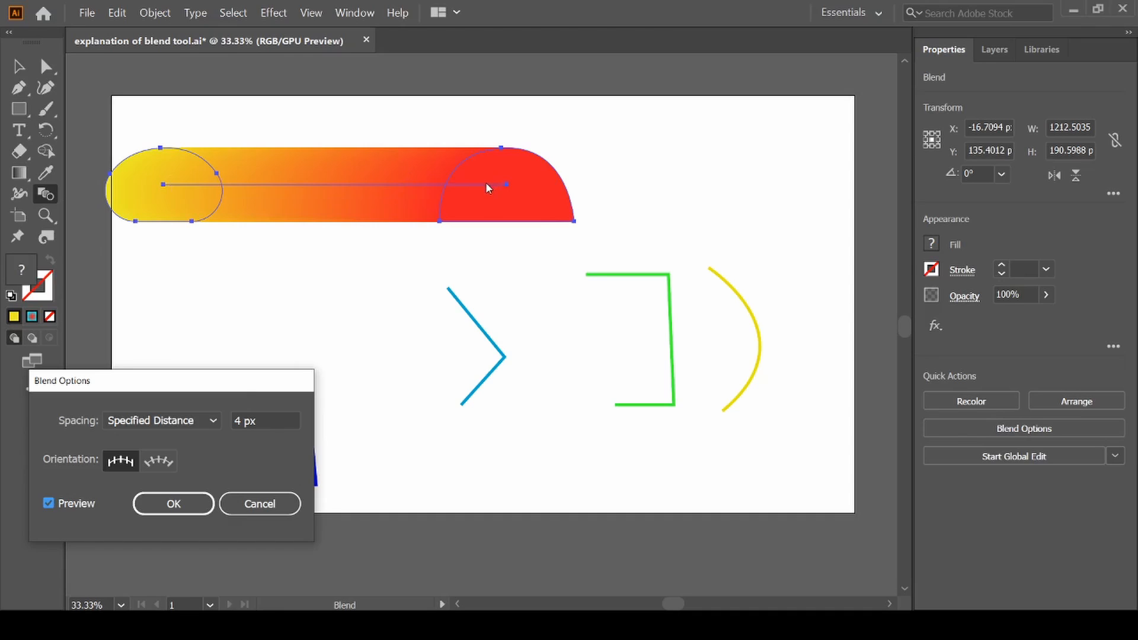
Step: Set the yellow-to-red blend's specified distance to 200 px, apply it and deselect the blend
{"action": "left_click", "coordinate": [263, 422]}
{"action": "key", "text": "BackSpace"}
{"action": "key", "text": "BackSpace"}
{"action": "key", "text": "BackSpace"}
{"action": "key", "text": "BackSpace"}
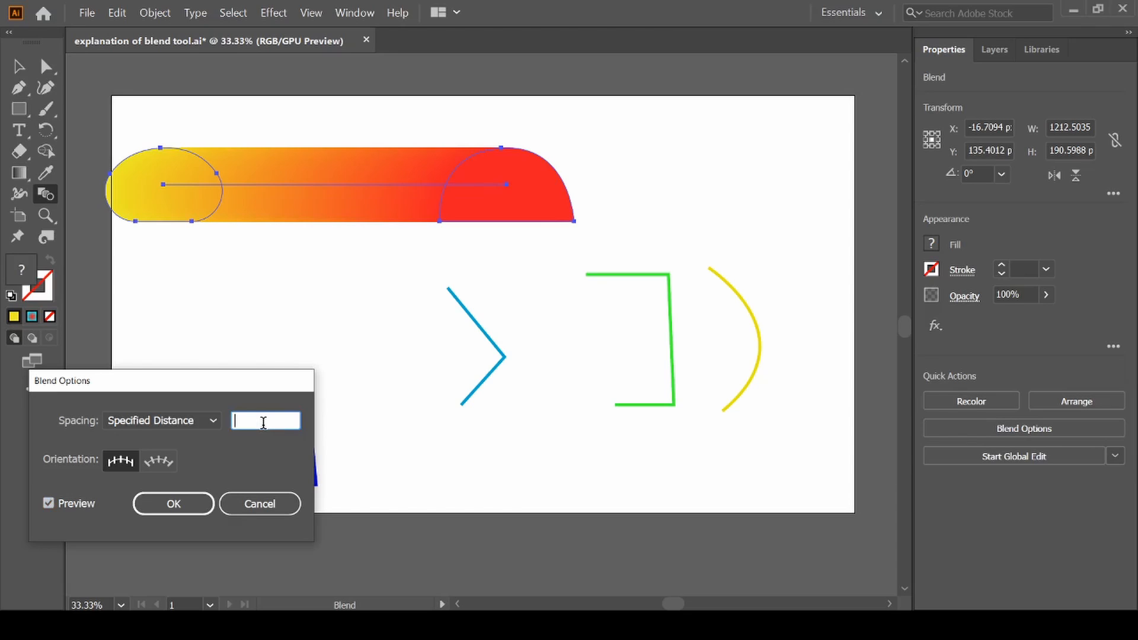
{"action": "type", "text": "200"}
{"action": "left_click", "coordinate": [50, 503]}
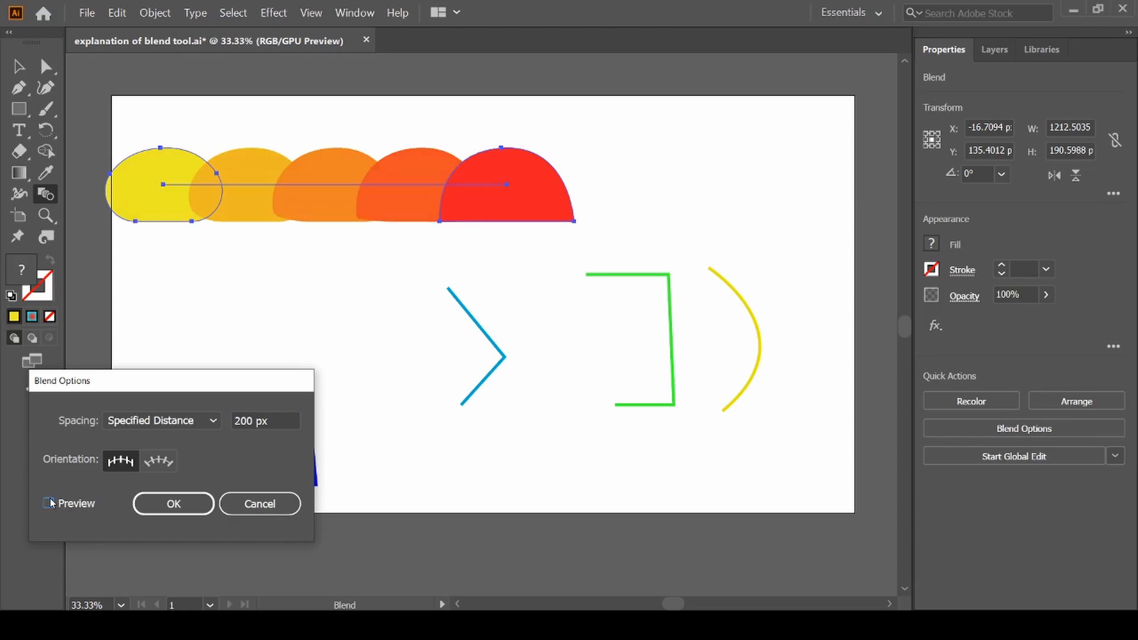
{"action": "left_click", "coordinate": [278, 419]}
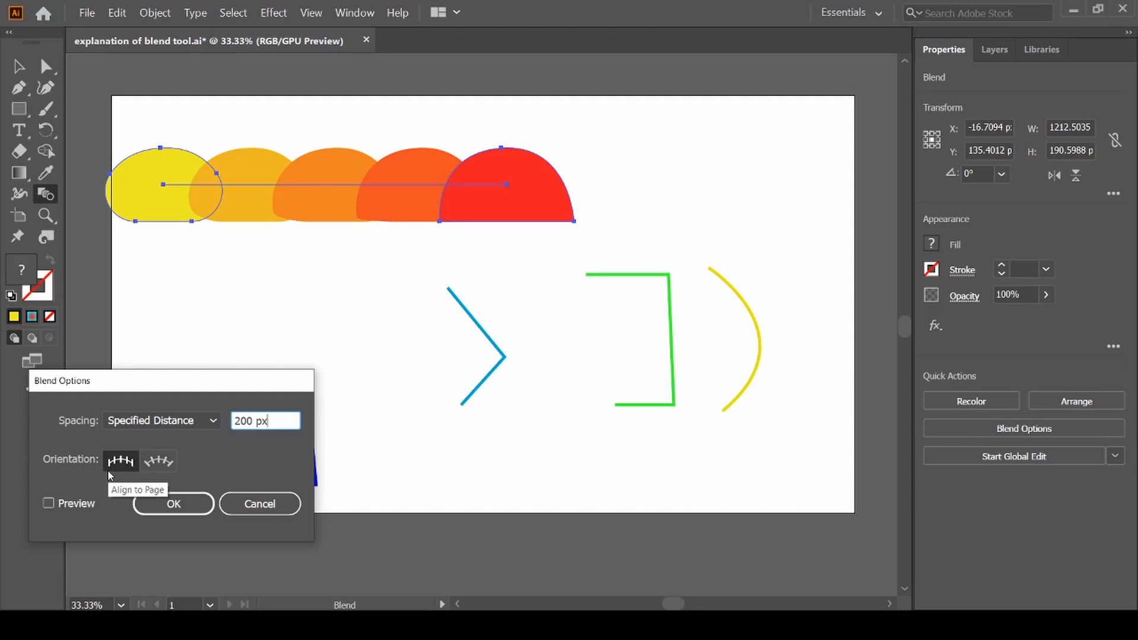
{"action": "left_click", "coordinate": [191, 504]}
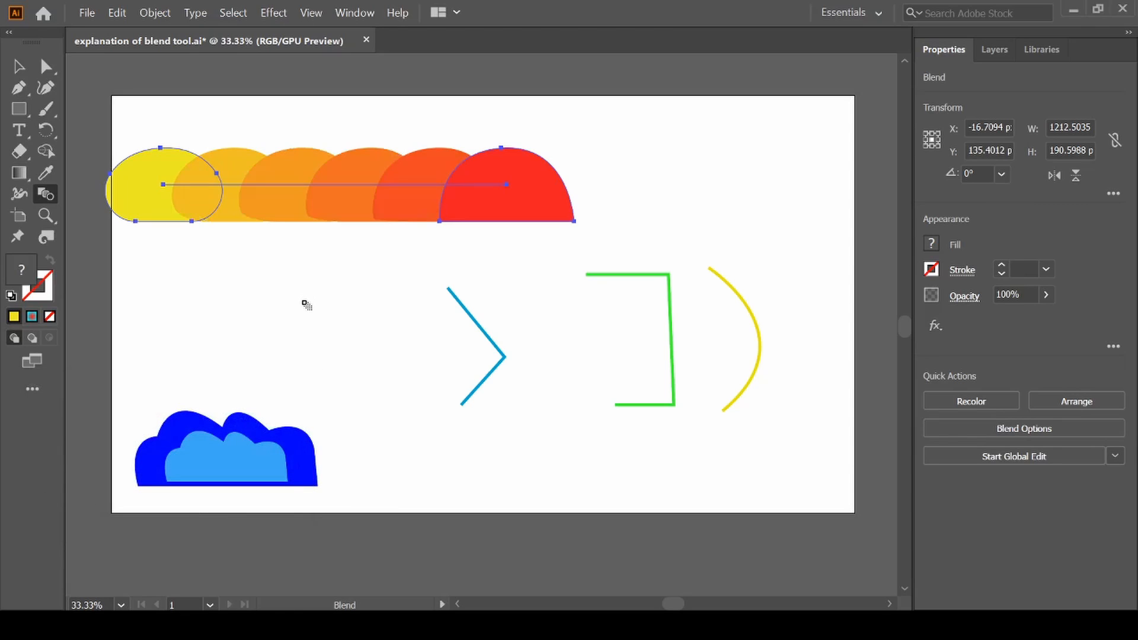
{"action": "left_click", "coordinate": [21, 67]}
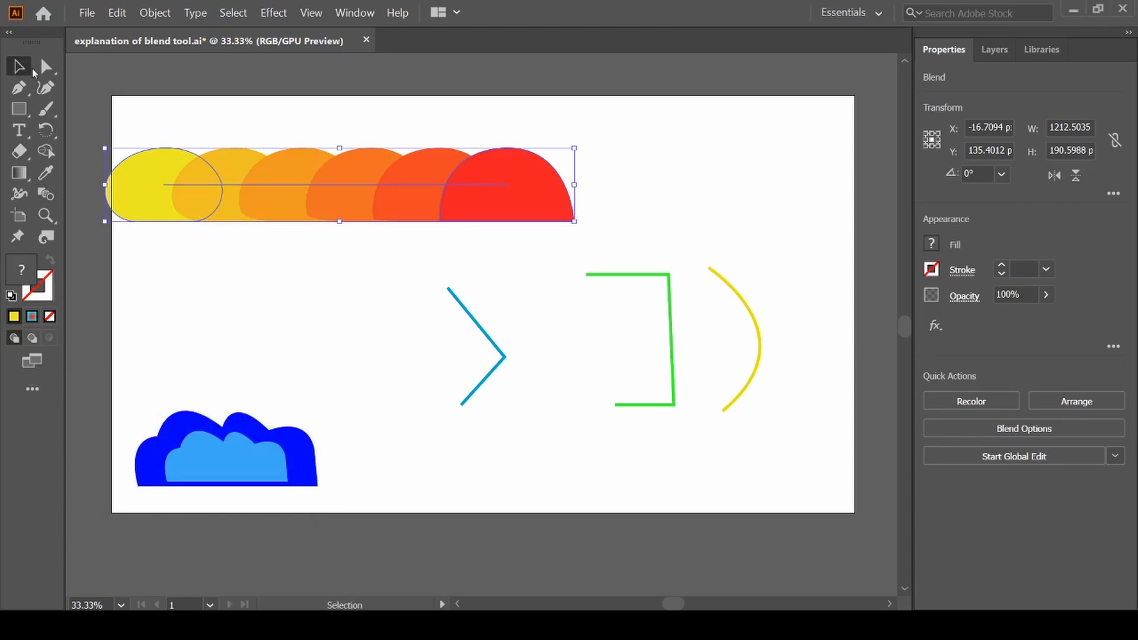
{"action": "left_click", "coordinate": [343, 287]}
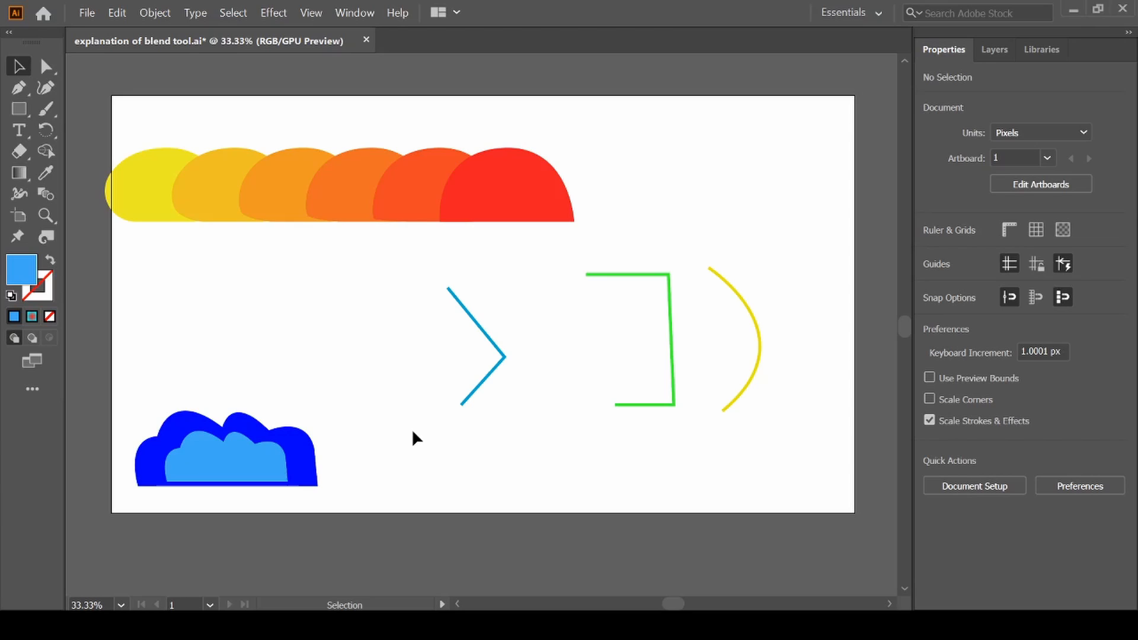
Step: Select the dark blue and light blue cloud shapes and blend them together with the Blend tool
{"action": "left_click", "coordinate": [308, 453]}
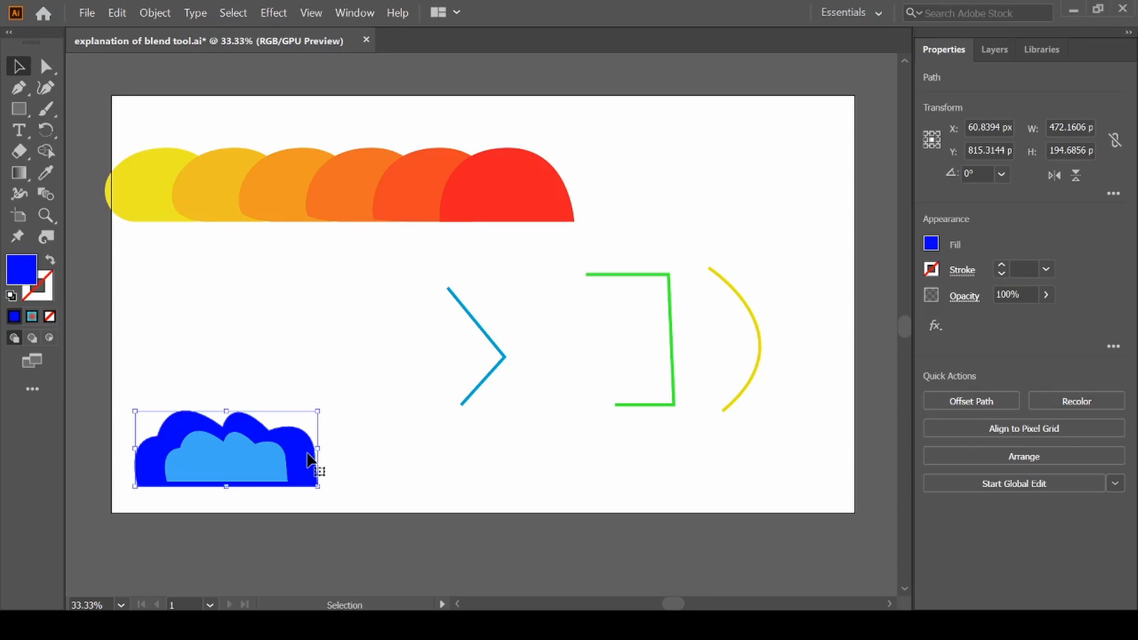
{"action": "left_click", "coordinate": [261, 463], "text": "shift"}
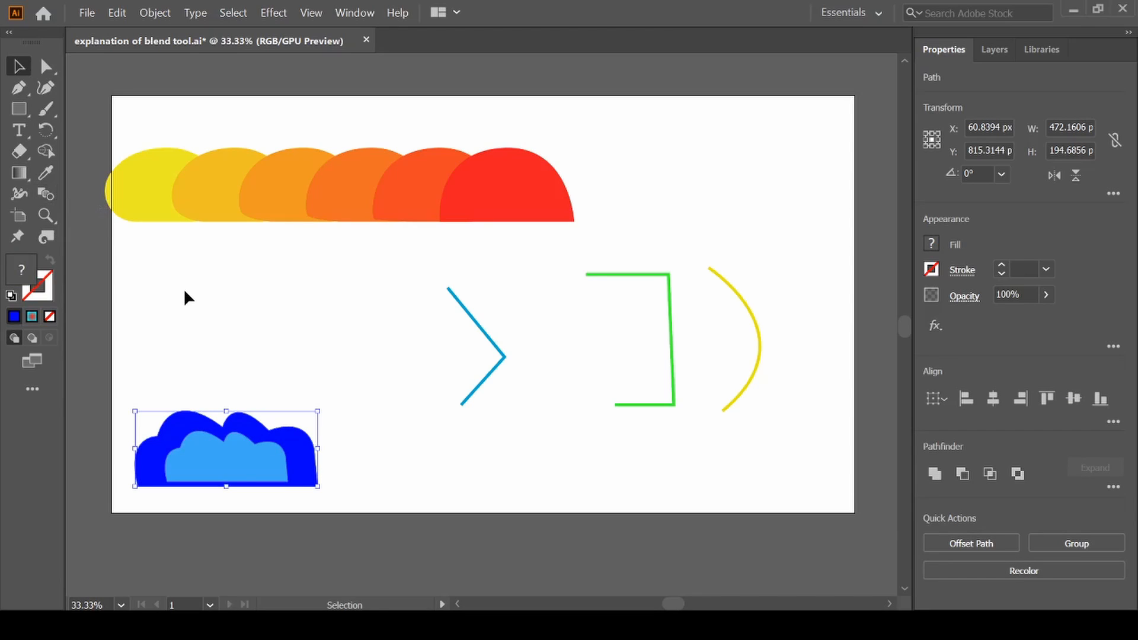
{"action": "key", "text": "w"}
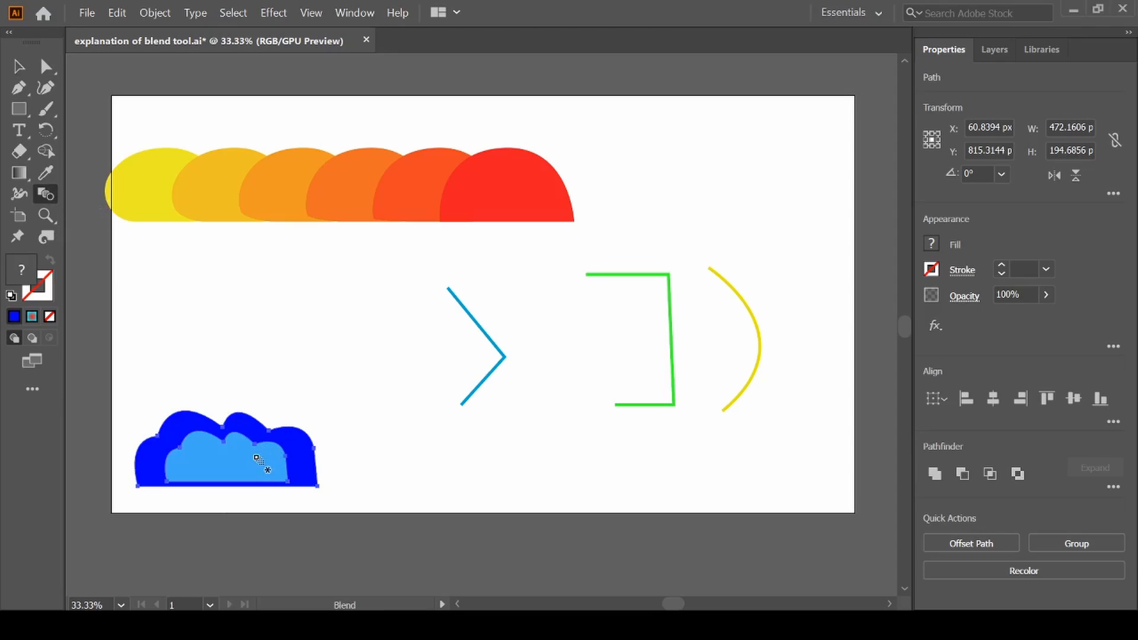
{"action": "left_click", "coordinate": [302, 445]}
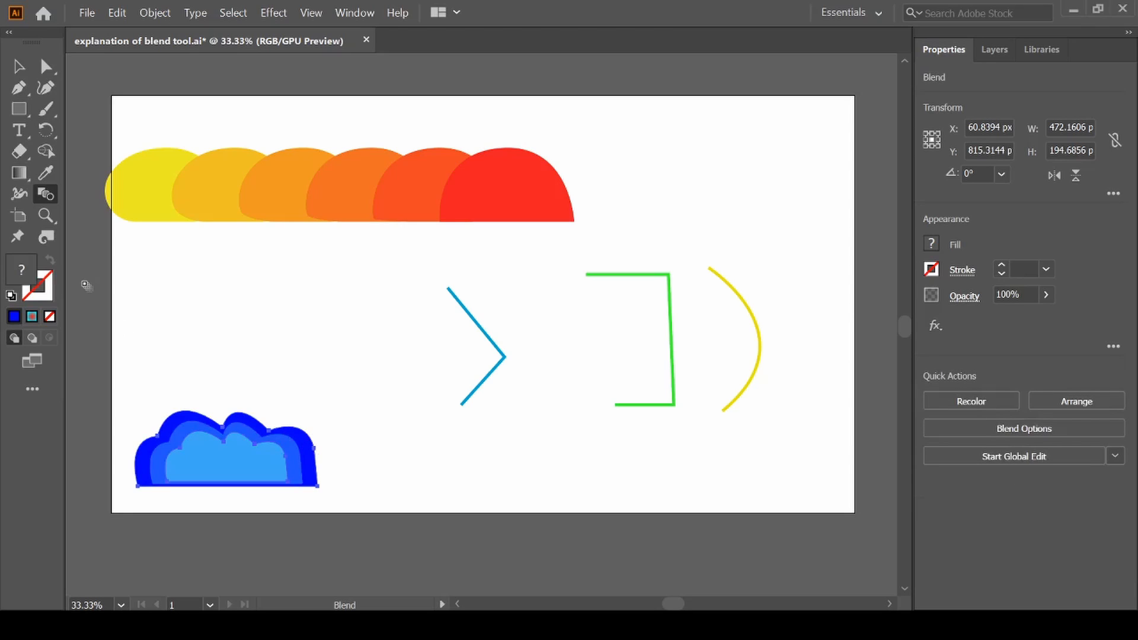
Step: Change the blue cloud blend's spacing to Smooth Color with preview, apply it and deselect the blend
{"action": "double_click", "coordinate": [46, 194]}
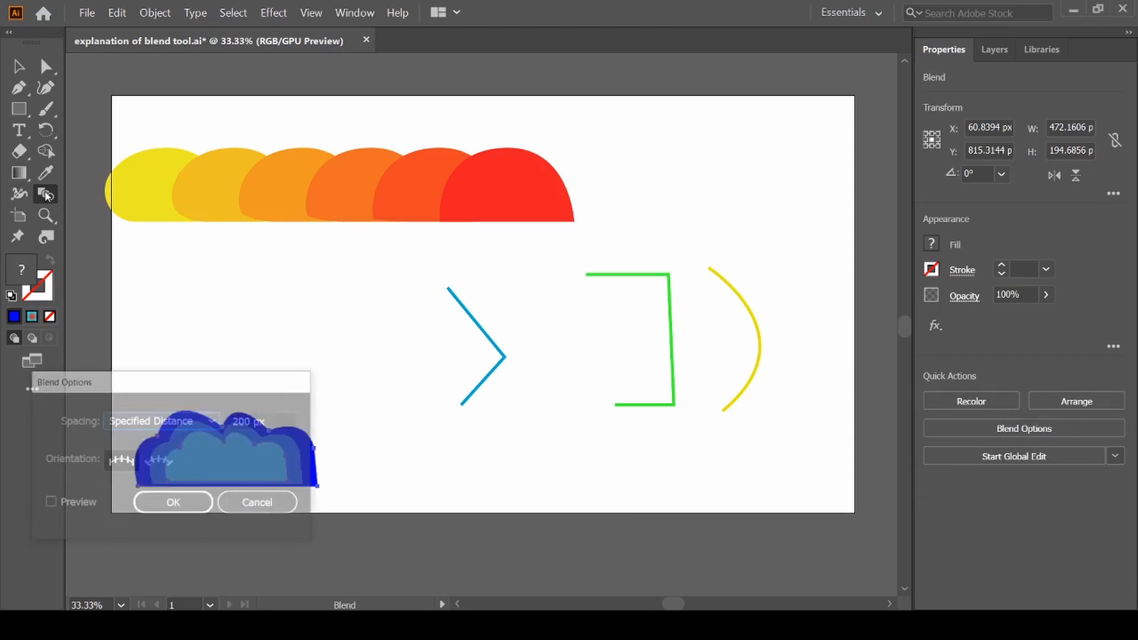
{"action": "left_click", "coordinate": [213, 421]}
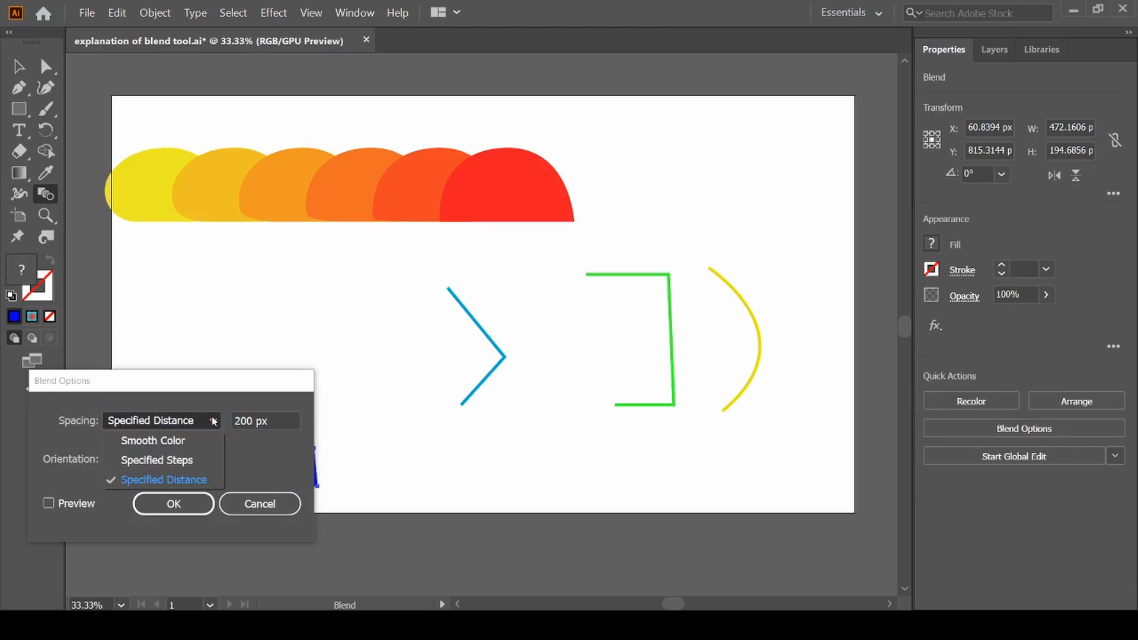
{"action": "left_click", "coordinate": [152, 440]}
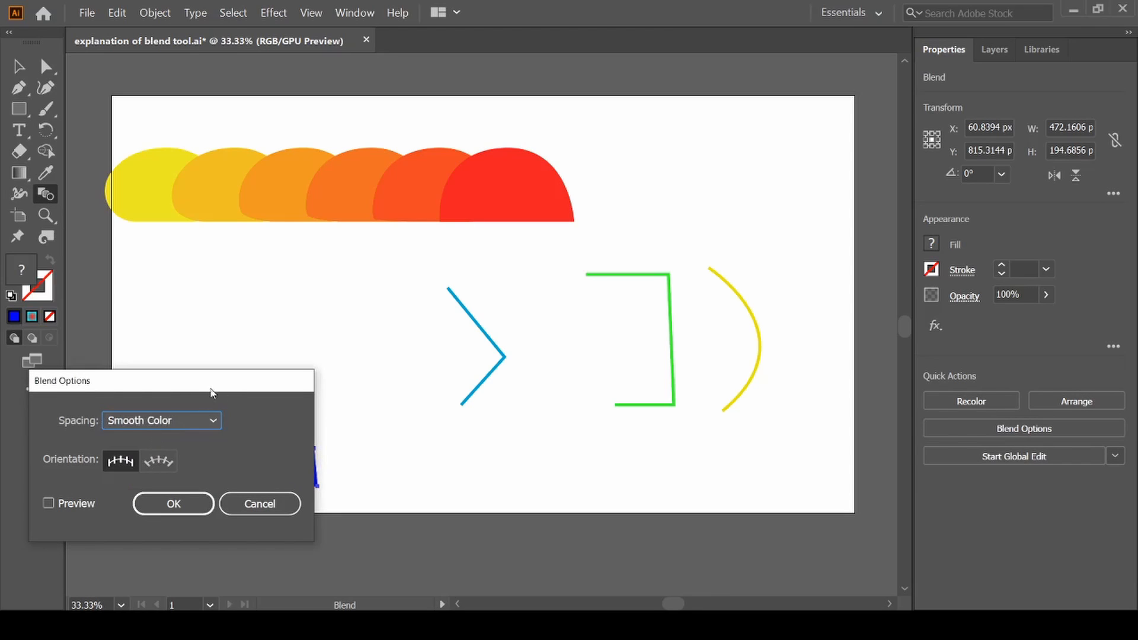
{"action": "left_click_drag", "start_coordinate": [210, 386], "coordinate": [618, 342]}
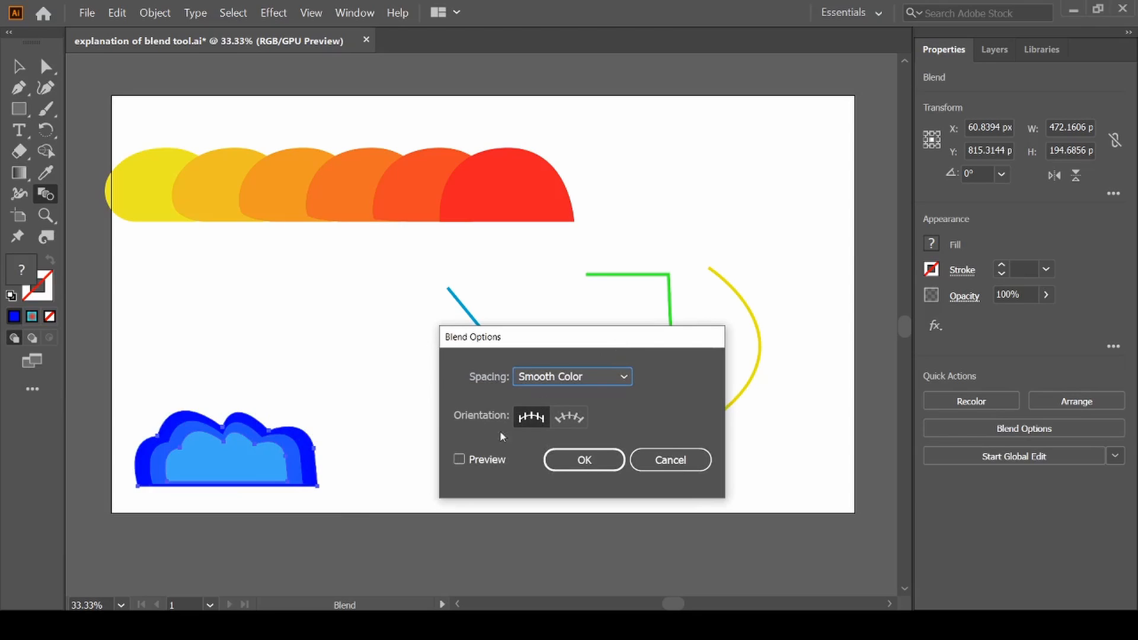
{"action": "left_click", "coordinate": [459, 458]}
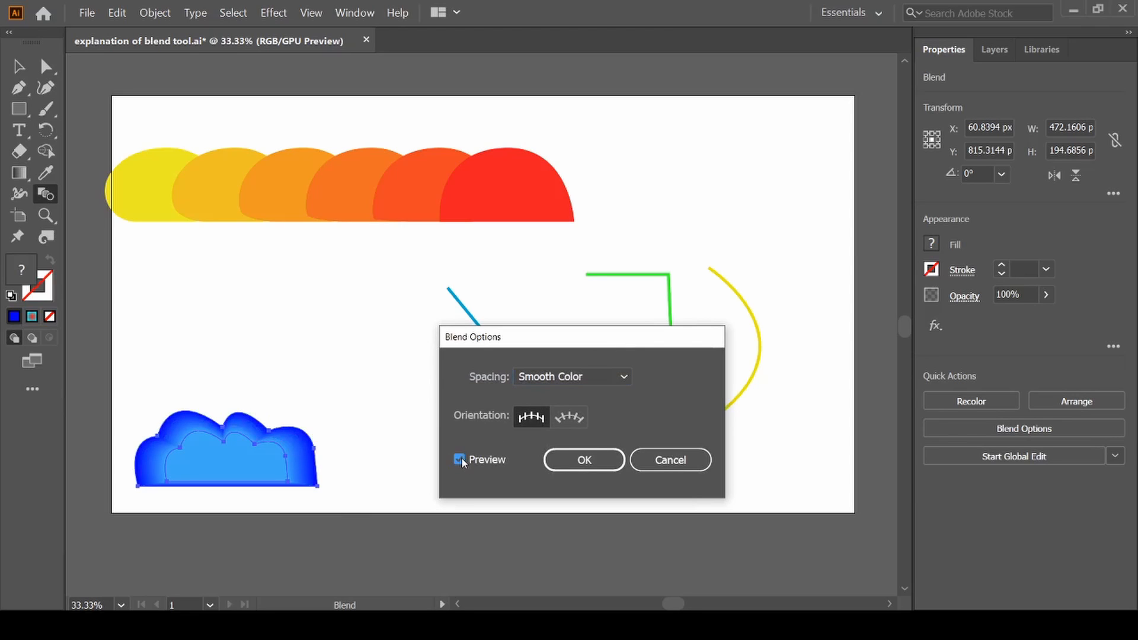
{"action": "left_click", "coordinate": [592, 458]}
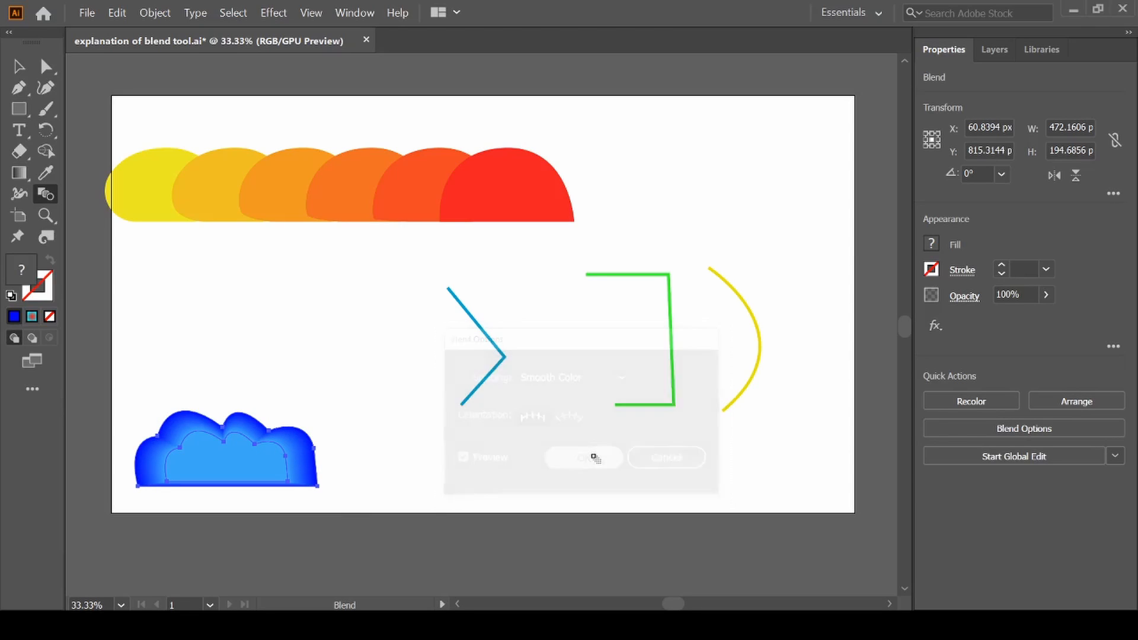
{"action": "key", "text": "v"}
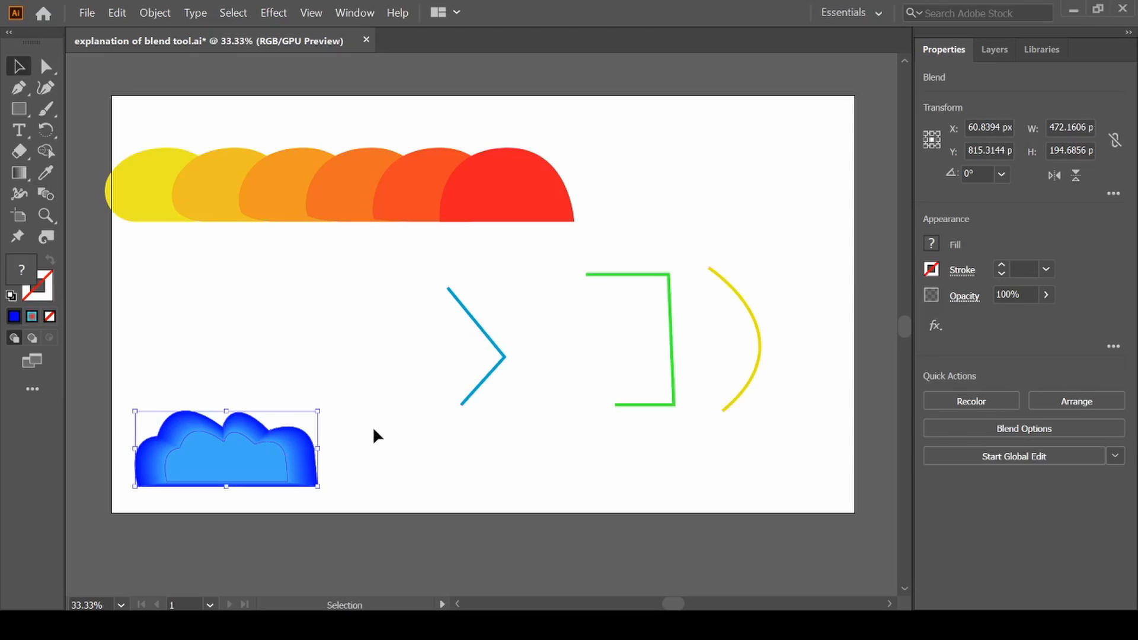
{"action": "left_click", "coordinate": [378, 447]}
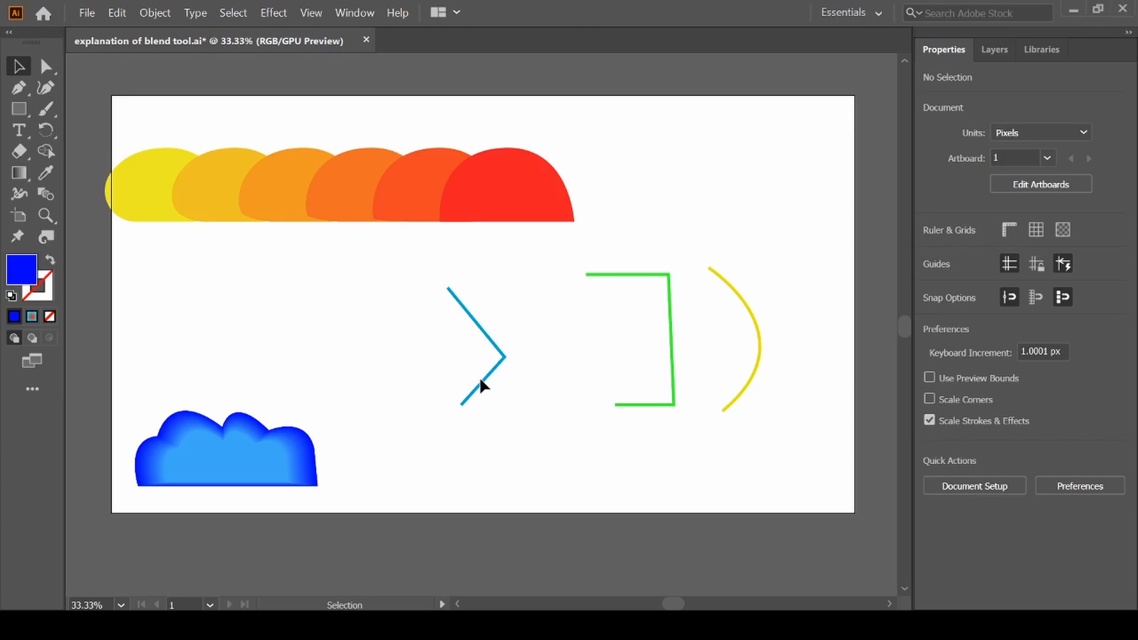
Step: Select the blue, green and yellow open paths and blend them in that order with the Blend tool
{"action": "left_click", "coordinate": [495, 372]}
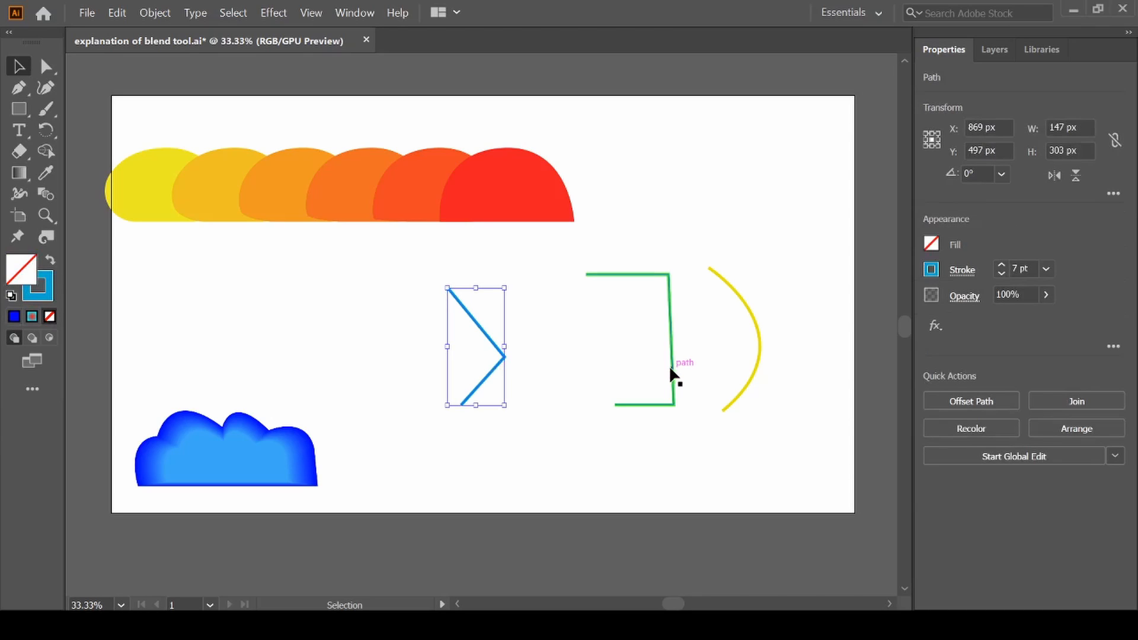
{"action": "key", "text": "shift"}
{"action": "left_click", "coordinate": [670, 367], "text": "shift"}
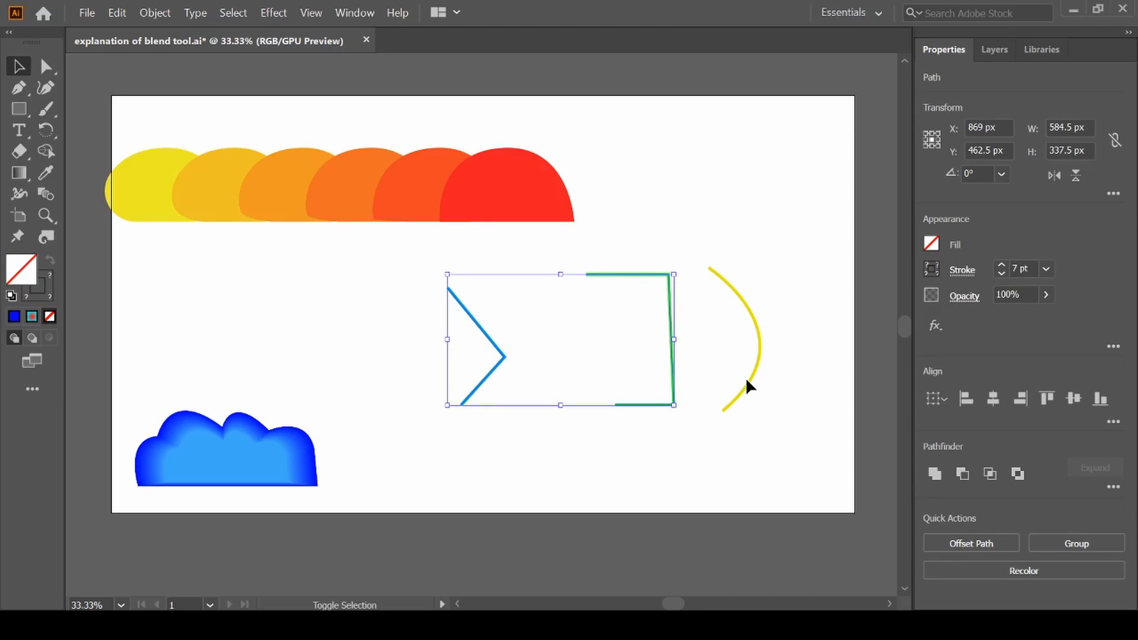
{"action": "left_click", "coordinate": [748, 382], "text": "shift"}
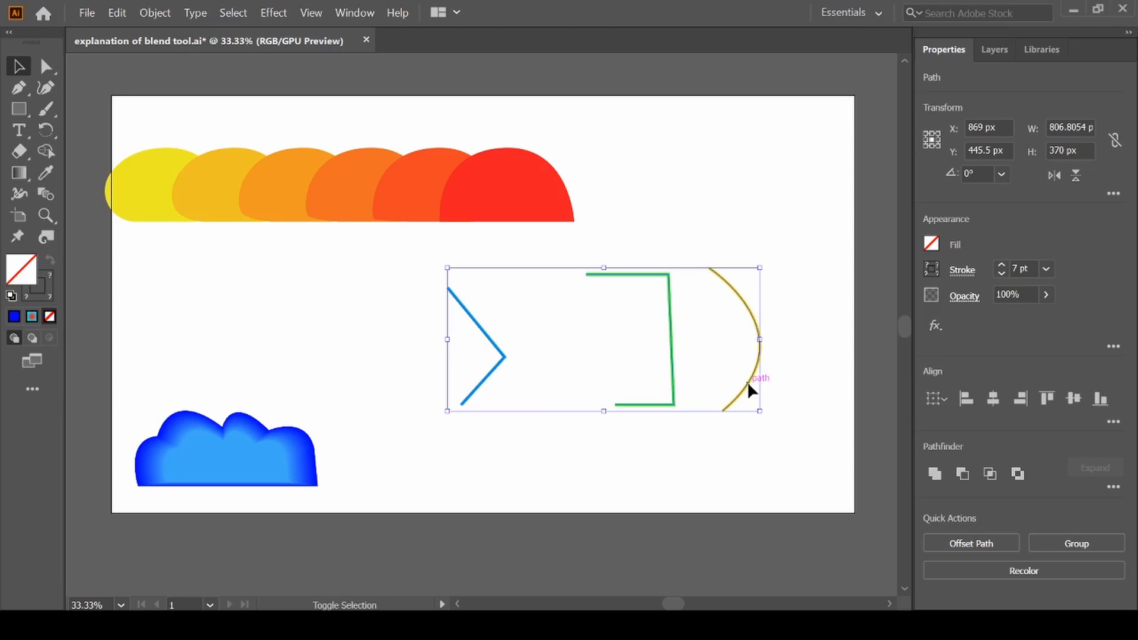
{"action": "key", "text": "w"}
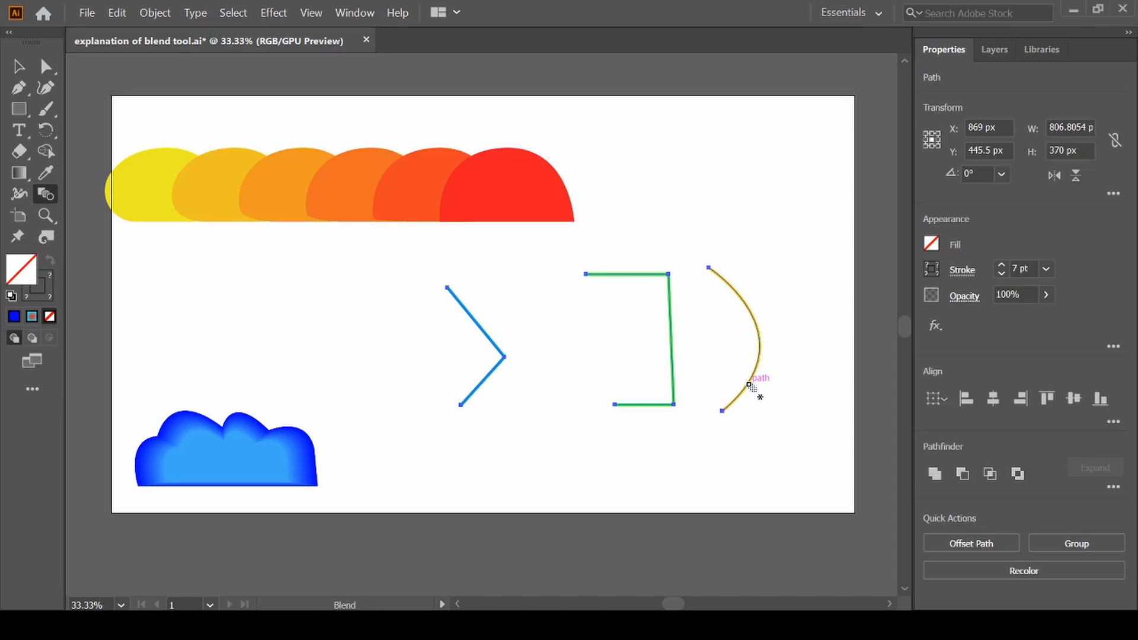
{"action": "left_click", "coordinate": [503, 357]}
{"action": "left_click", "coordinate": [673, 352]}
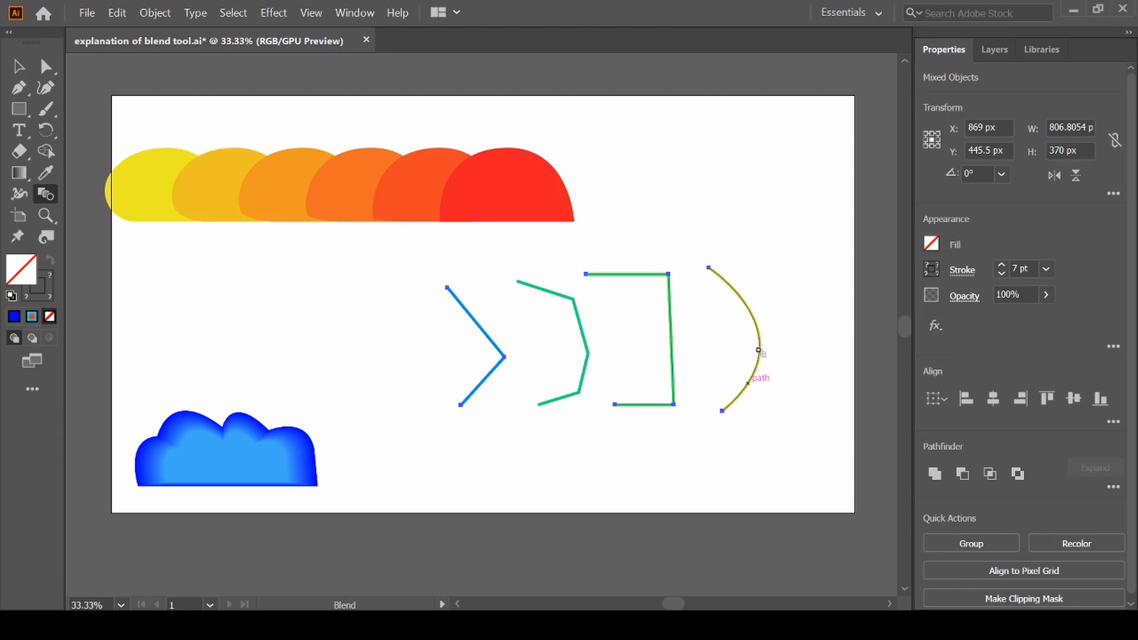
{"action": "left_click", "coordinate": [760, 351]}
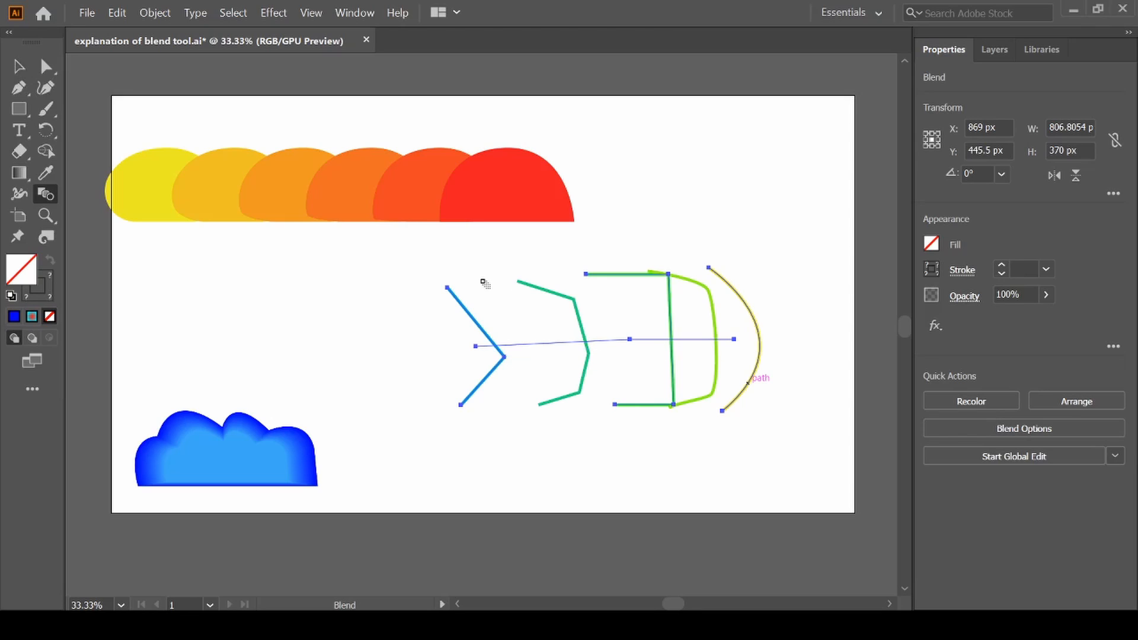
Step: Change the spacing of the three-path blend to Specified Steps in the blend options
{"action": "double_click", "coordinate": [46, 195]}
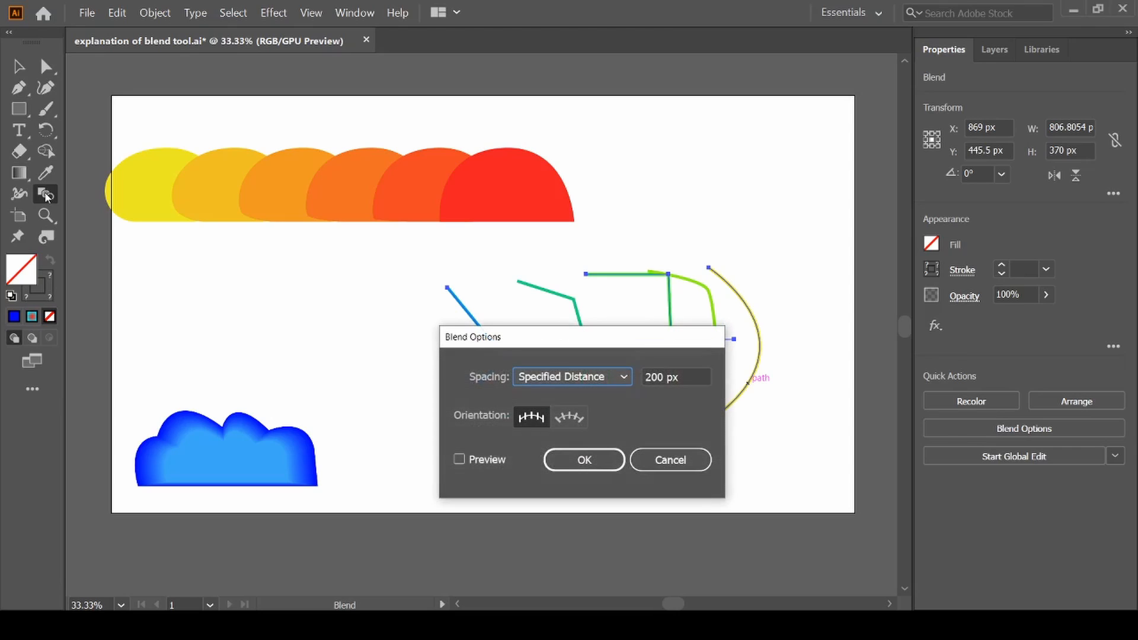
{"action": "left_click", "coordinate": [624, 379]}
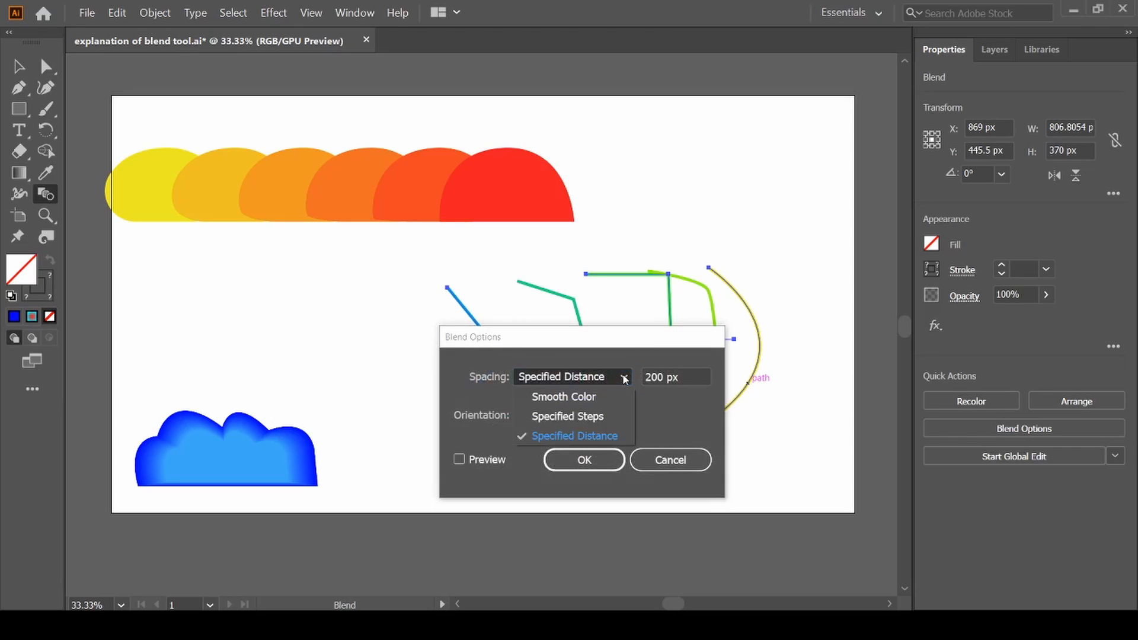
{"action": "left_click", "coordinate": [686, 378]}
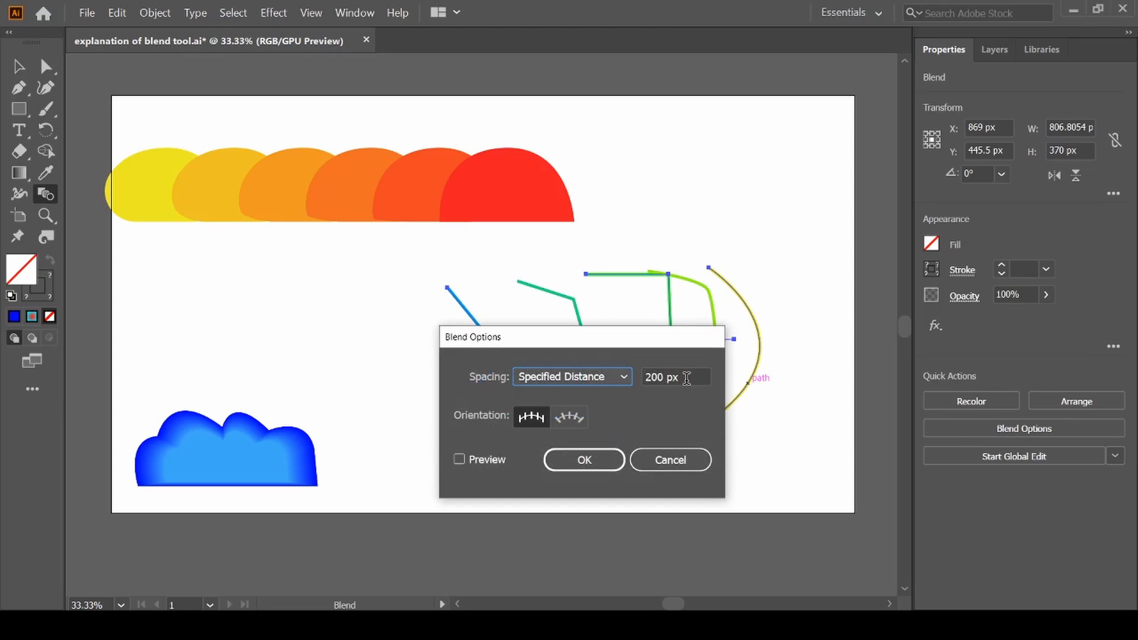
{"action": "left_click", "coordinate": [625, 377]}
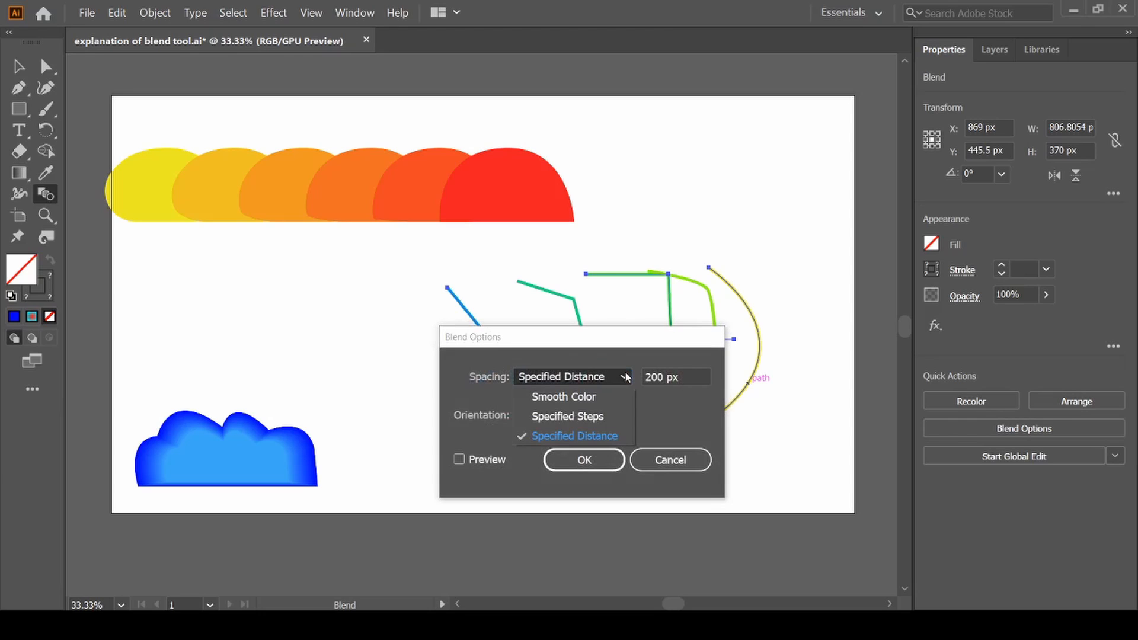
{"action": "left_click", "coordinate": [586, 416]}
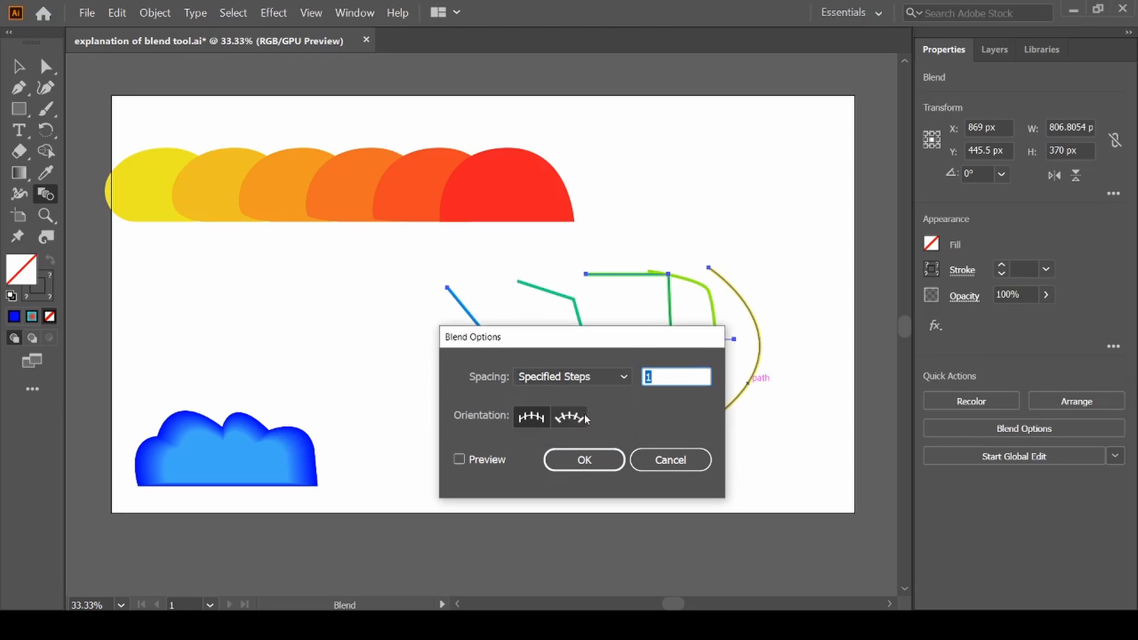
Step: Set the three-path blend to 3 specified steps with preview on, apply it and deselect the blend
{"action": "left_click", "coordinate": [671, 375]}
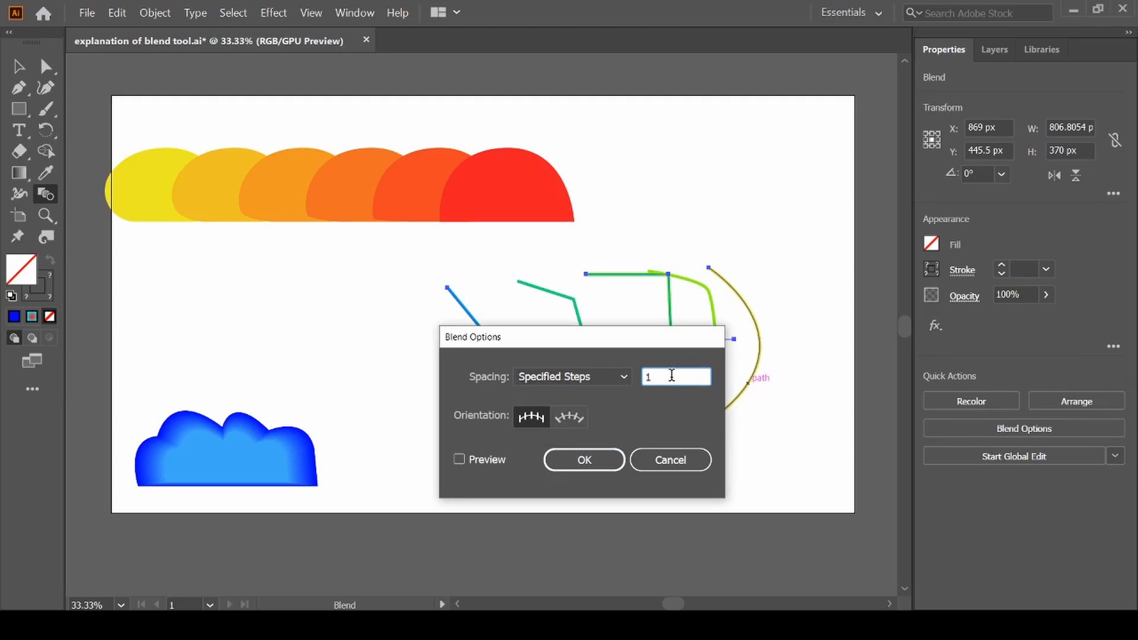
{"action": "key", "text": "Up"}
{"action": "key", "text": "Up"}
{"action": "scroll", "coordinate": [672, 375], "scroll_direction": "up", "scroll_amount": 4}
{"action": "left_click", "coordinate": [672, 375]}
{"action": "scroll", "coordinate": [671, 375], "scroll_direction": "down", "scroll_amount": 9}
{"action": "left_click", "coordinate": [459, 459]}
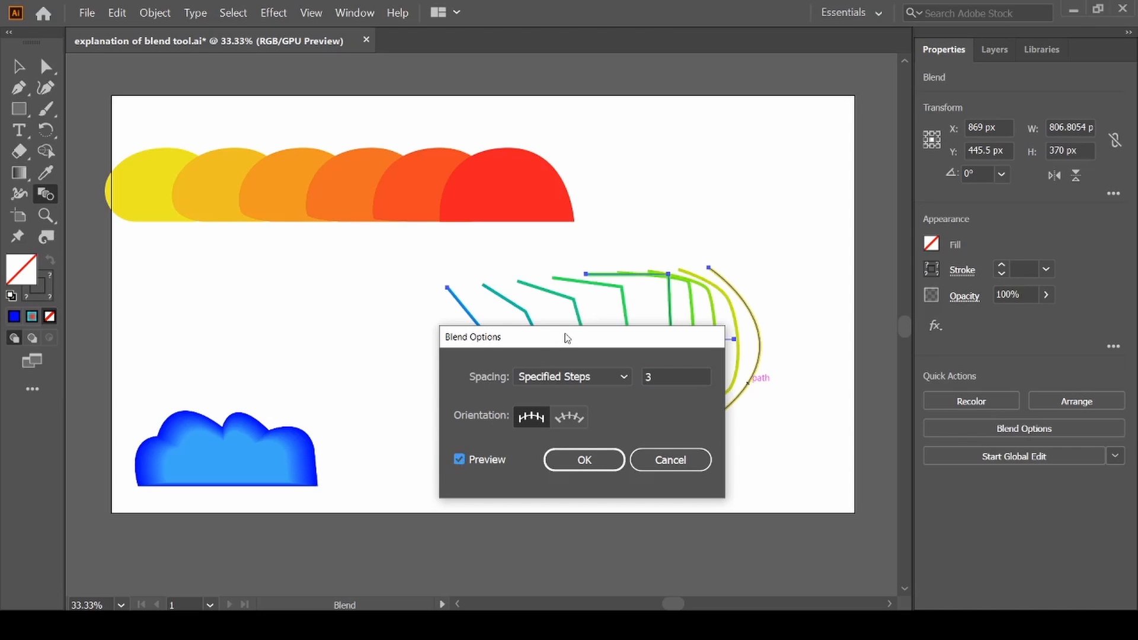
{"action": "left_click_drag", "start_coordinate": [566, 338], "coordinate": [253, 326]}
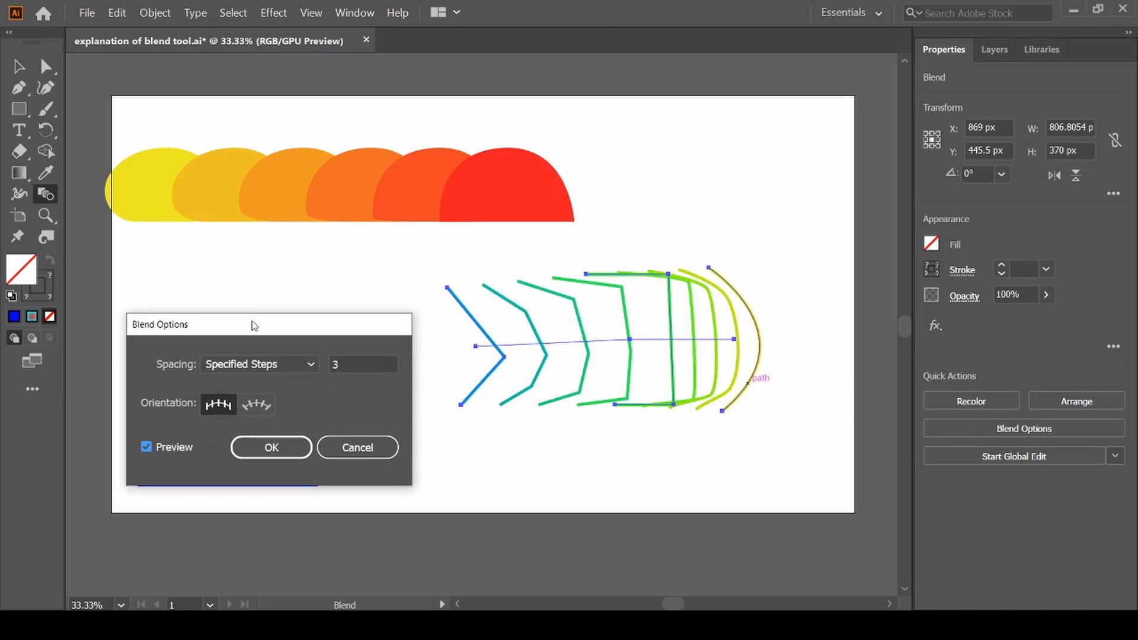
{"action": "left_click", "coordinate": [257, 446]}
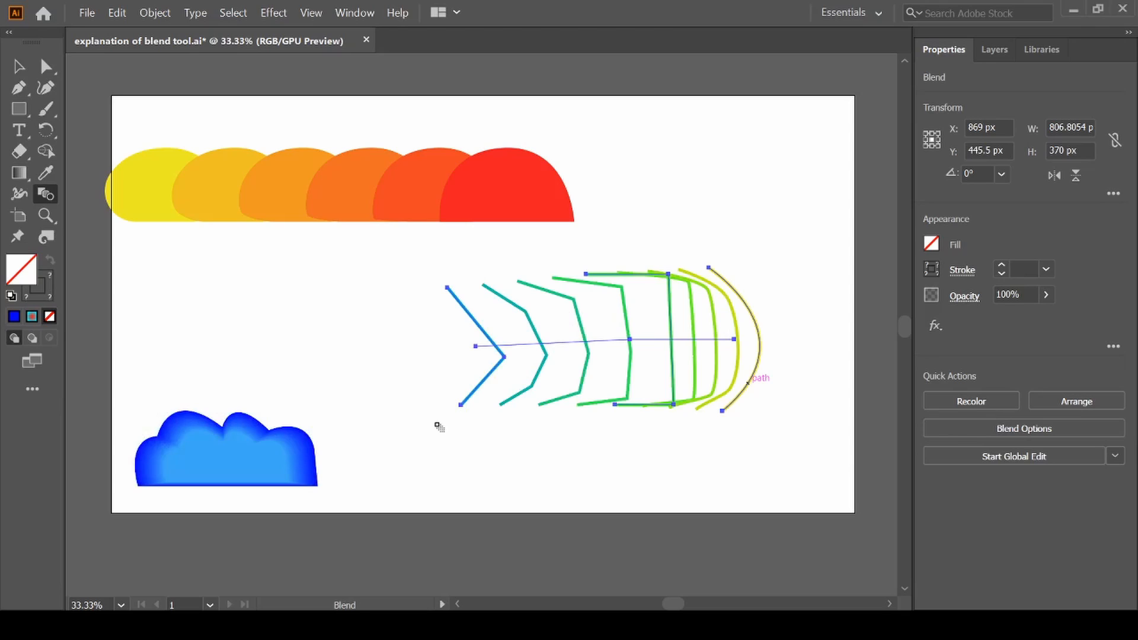
{"action": "key", "text": "v"}
{"action": "left_click", "coordinate": [449, 441]}
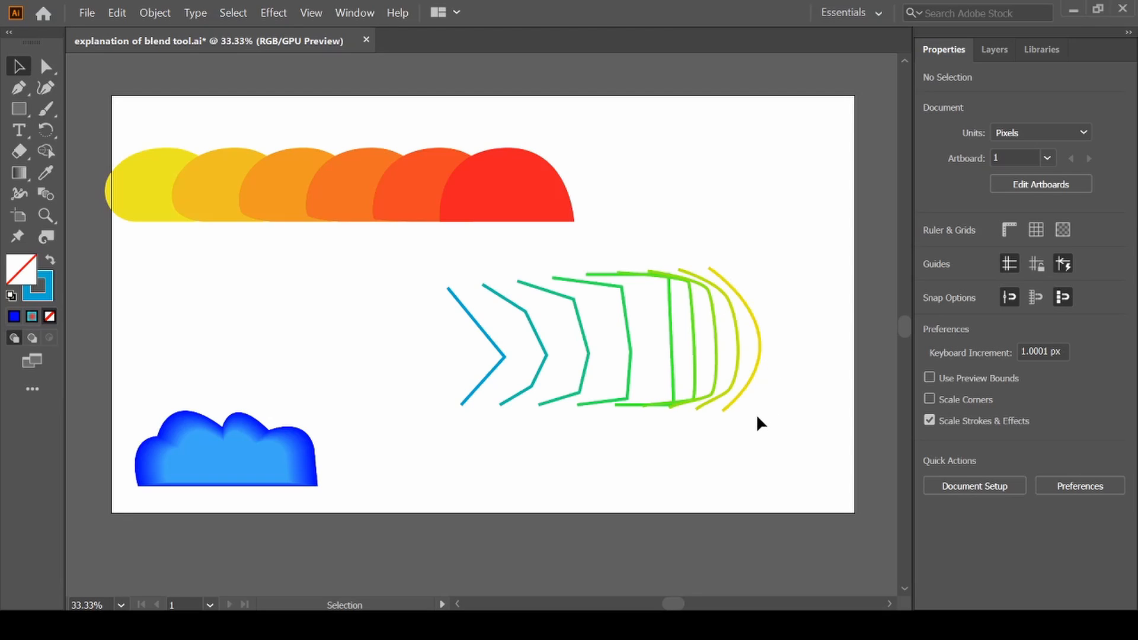
Step: Draw a blue-filled, strokeless circle about 144 px wide below the open-path blend and move it slightly up
{"action": "key", "text": "l"}
{"action": "key", "text": "l"}
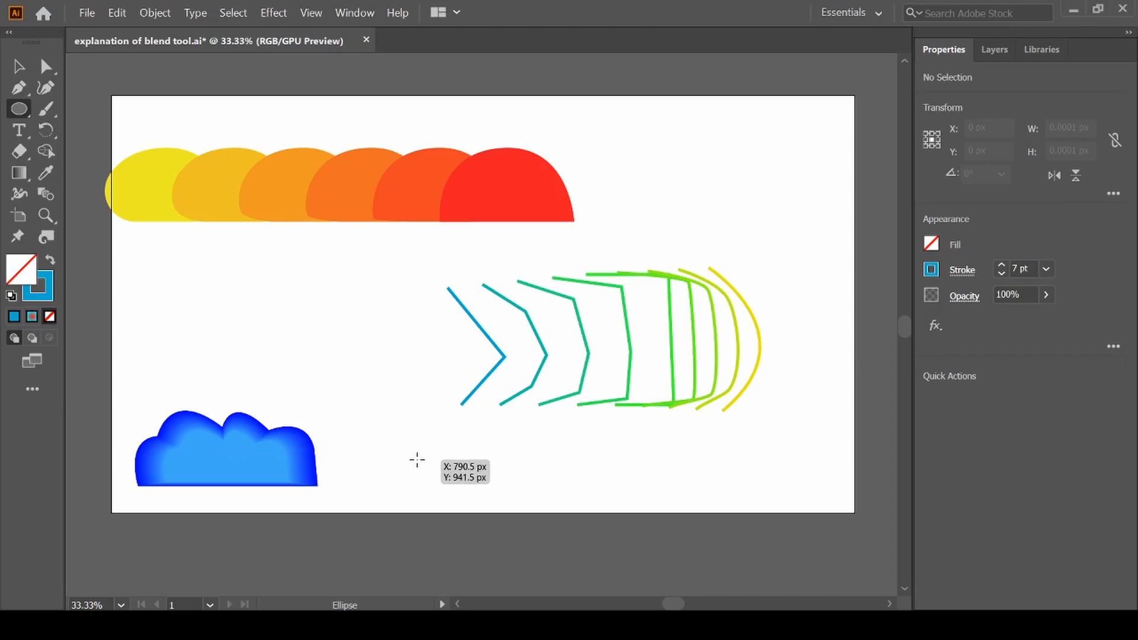
{"action": "left_click_drag", "start_coordinate": [416, 460], "coordinate": [473, 515]}
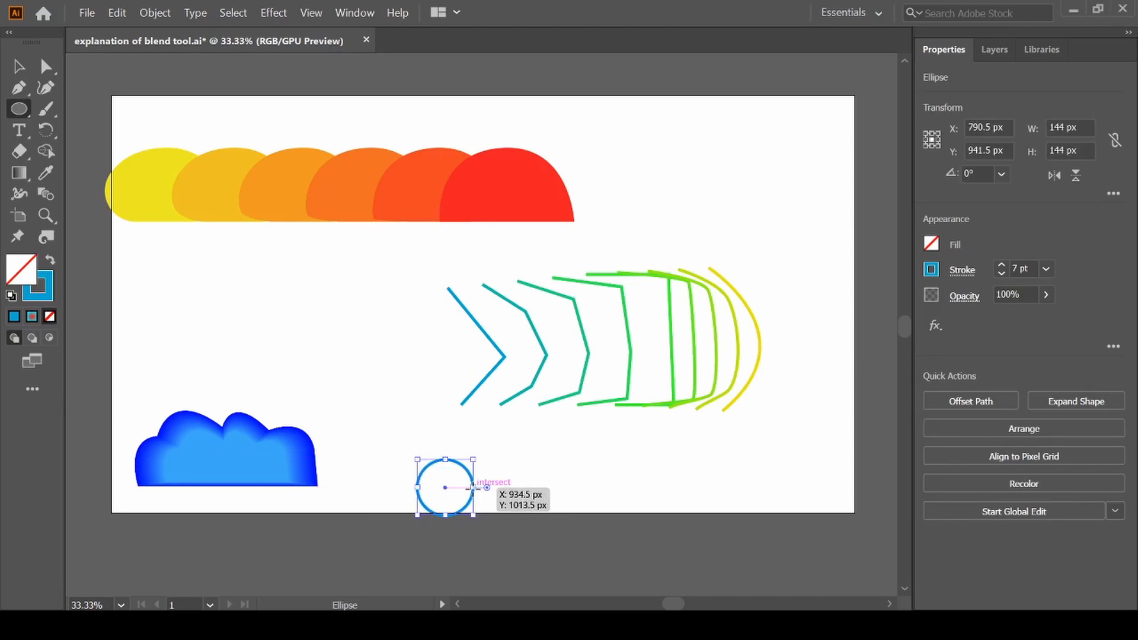
{"action": "left_click", "coordinate": [50, 262]}
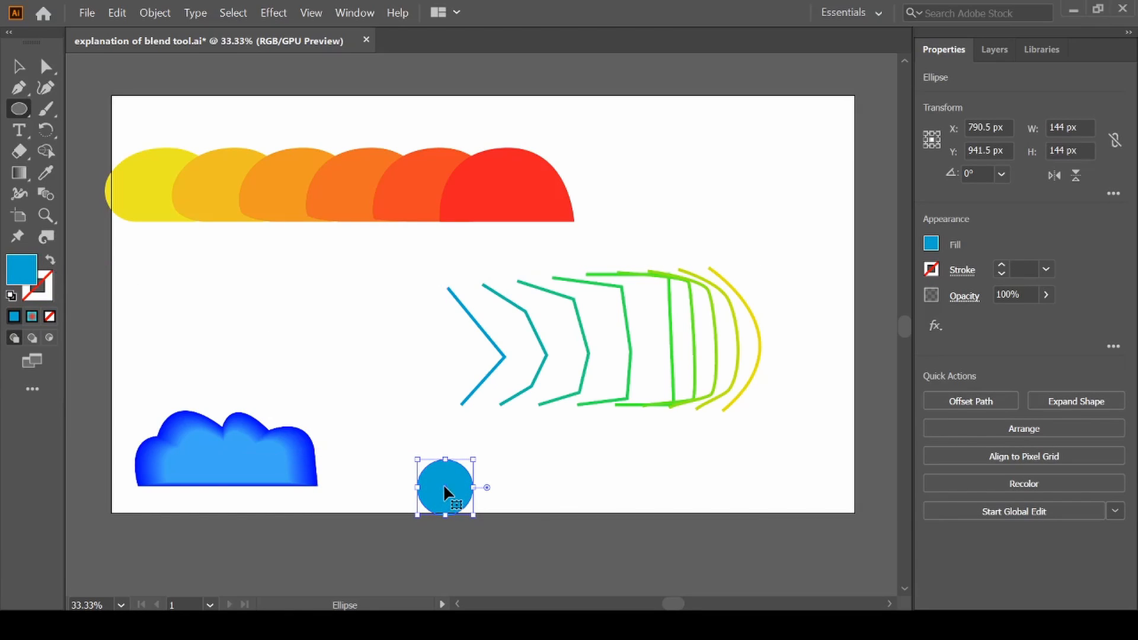
{"action": "left_click_drag", "start_coordinate": [443, 484], "coordinate": [438, 466]}
Step: Duplicate the blue circle about 532 px to its right and give the copy the yellow sampled from the yellow-red blend
{"action": "key", "text": "v"}
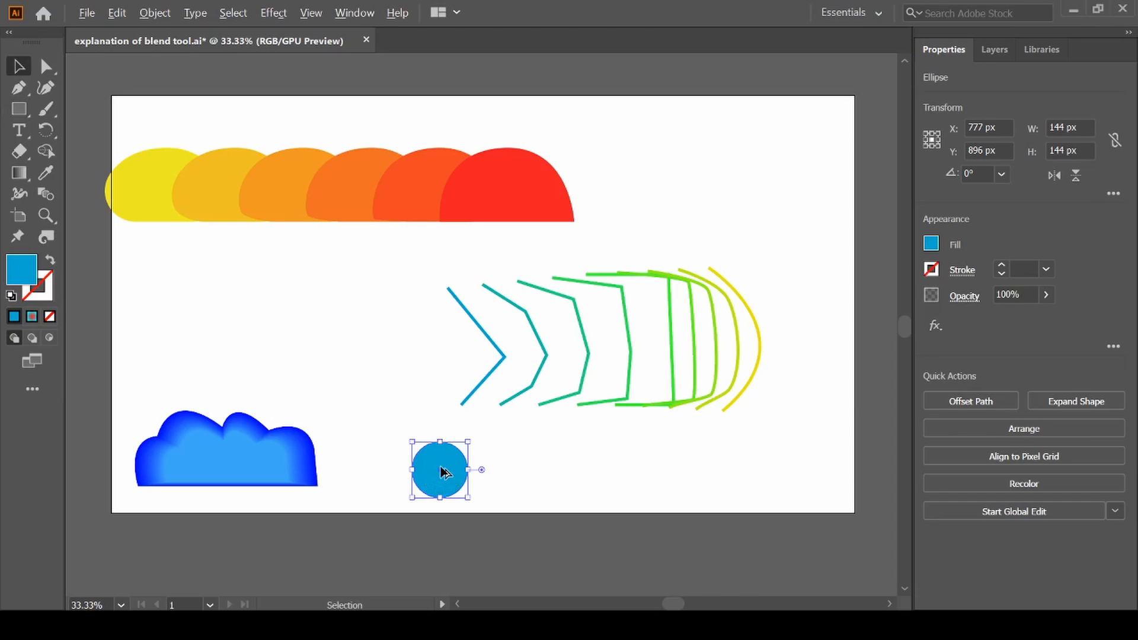
{"action": "left_click_drag", "start_coordinate": [440, 467], "coordinate": [650, 474]}
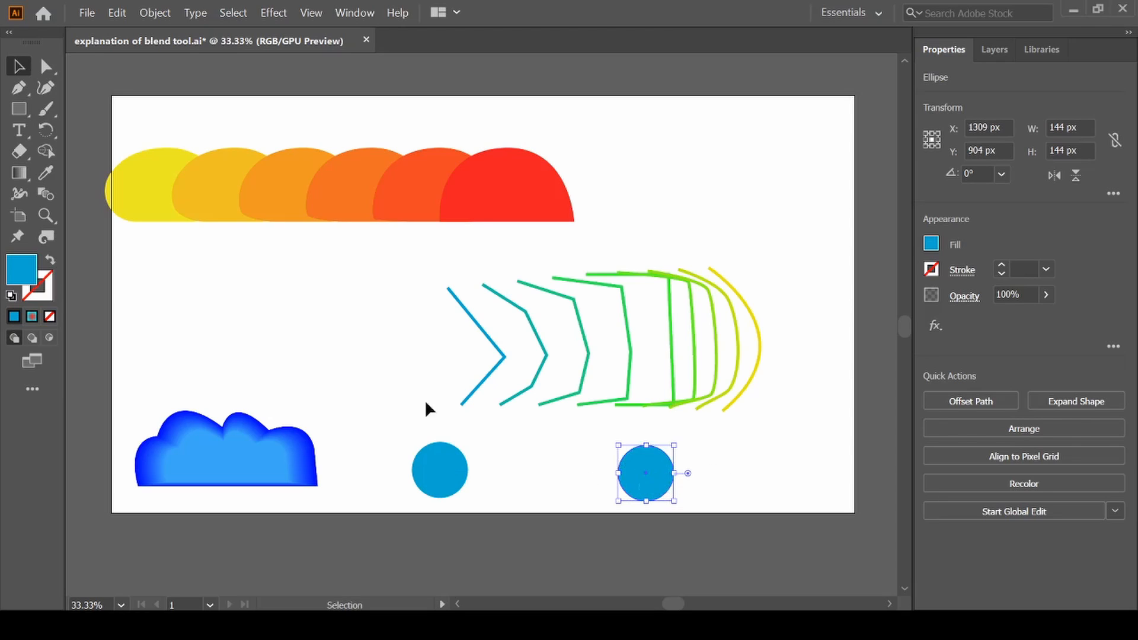
{"action": "key", "text": "i"}
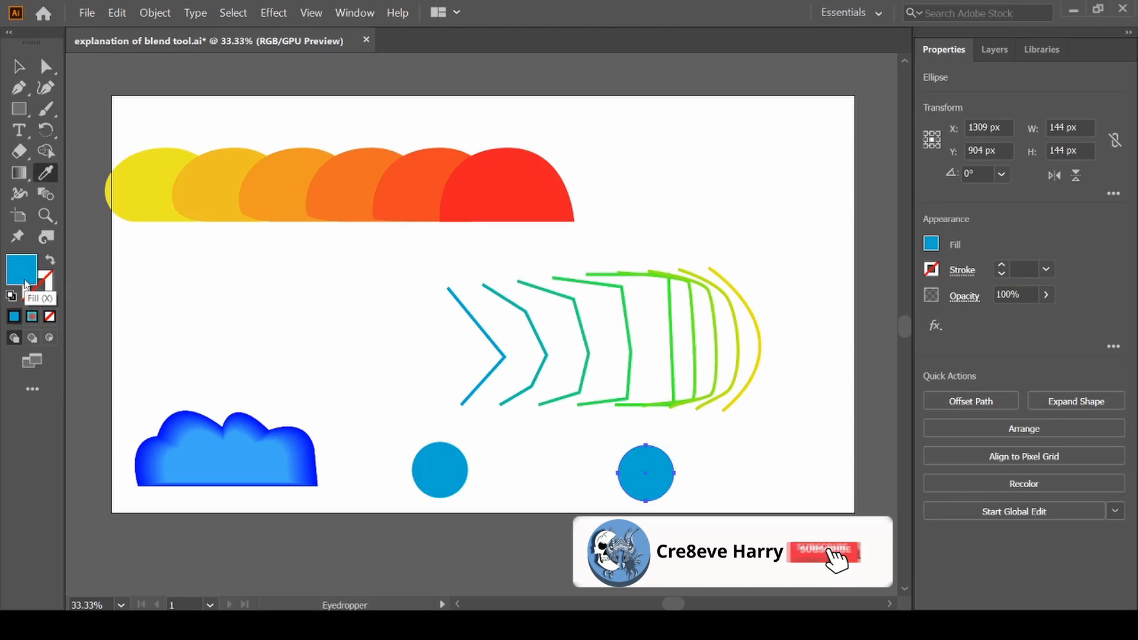
{"action": "left_click", "coordinate": [149, 170]}
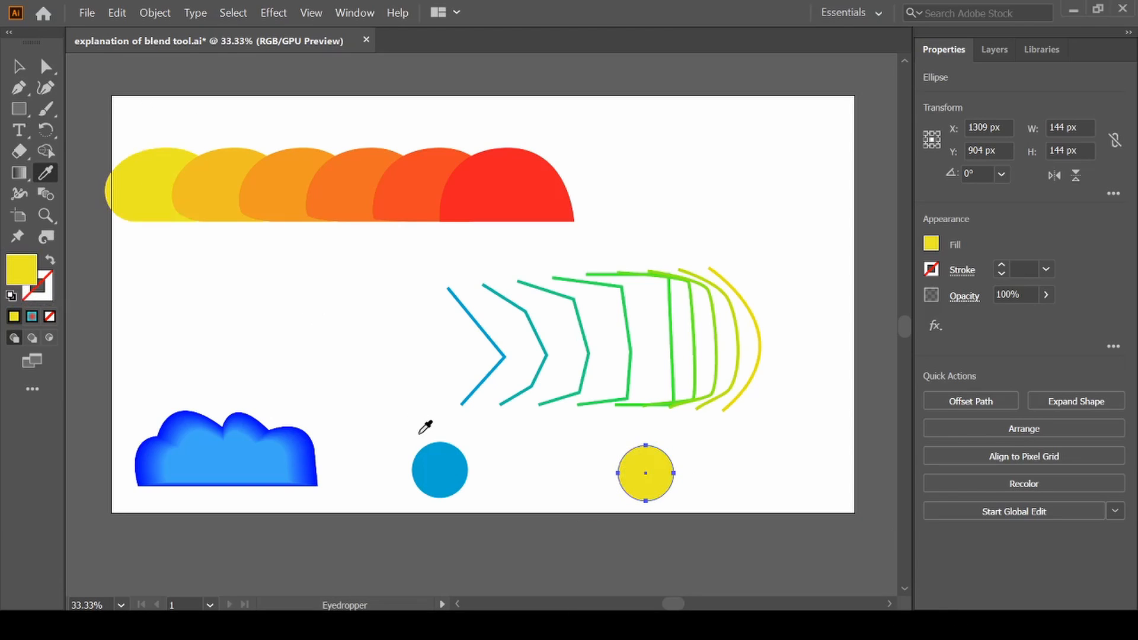
Step: Select the blue and yellow circles, blend them with the Blend tool and deselect the result
{"action": "key", "text": "v"}
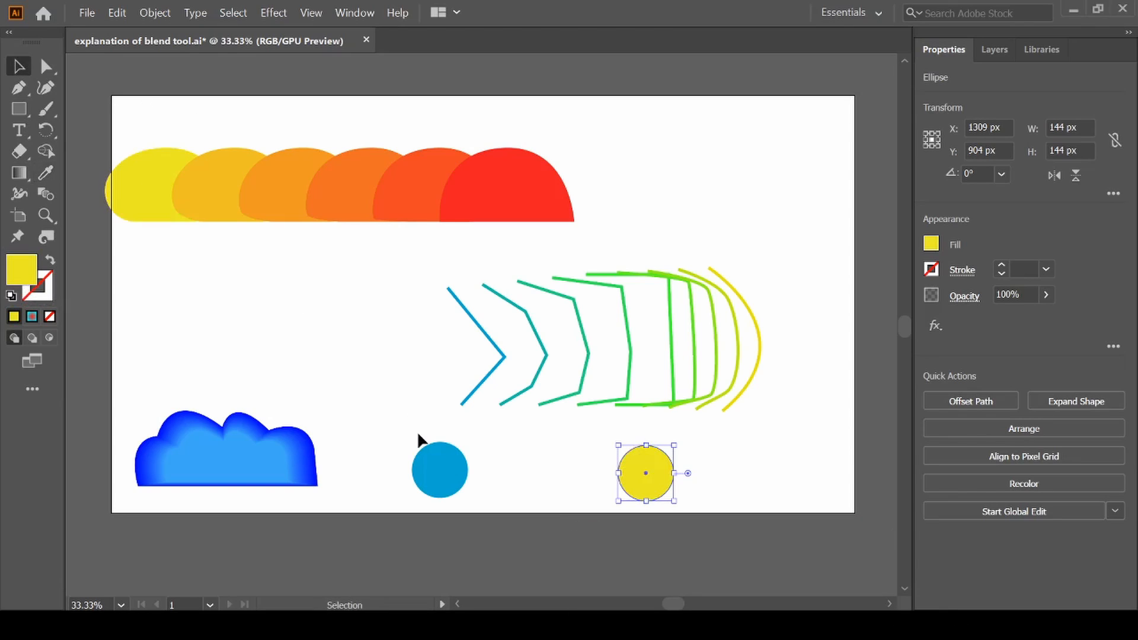
{"action": "left_click", "coordinate": [441, 468], "text": "shift"}
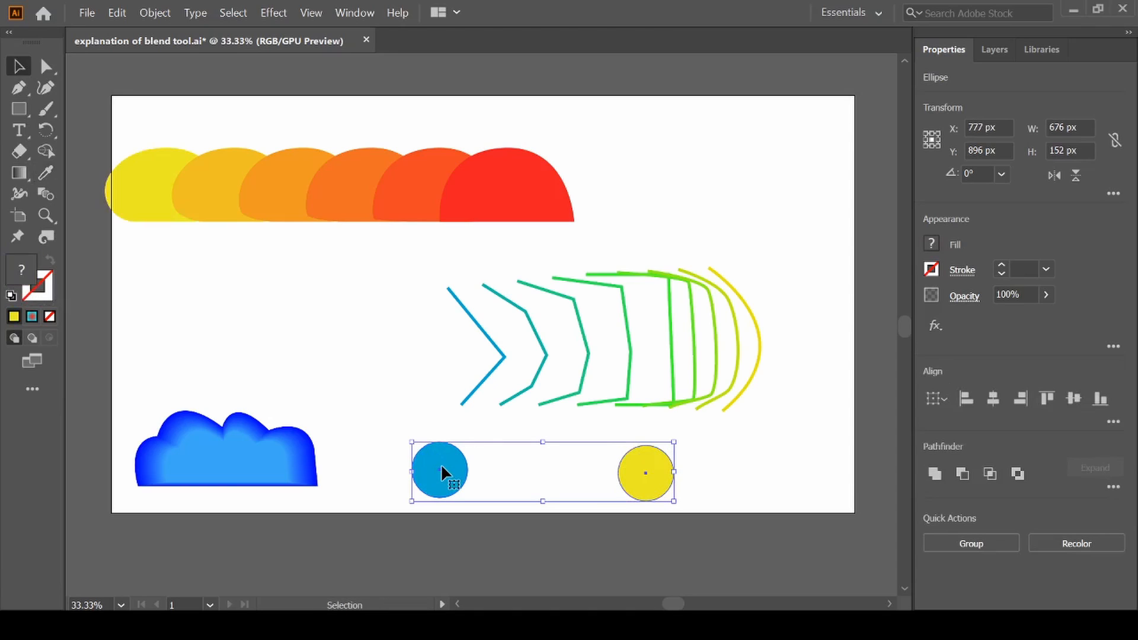
{"action": "key", "text": "w"}
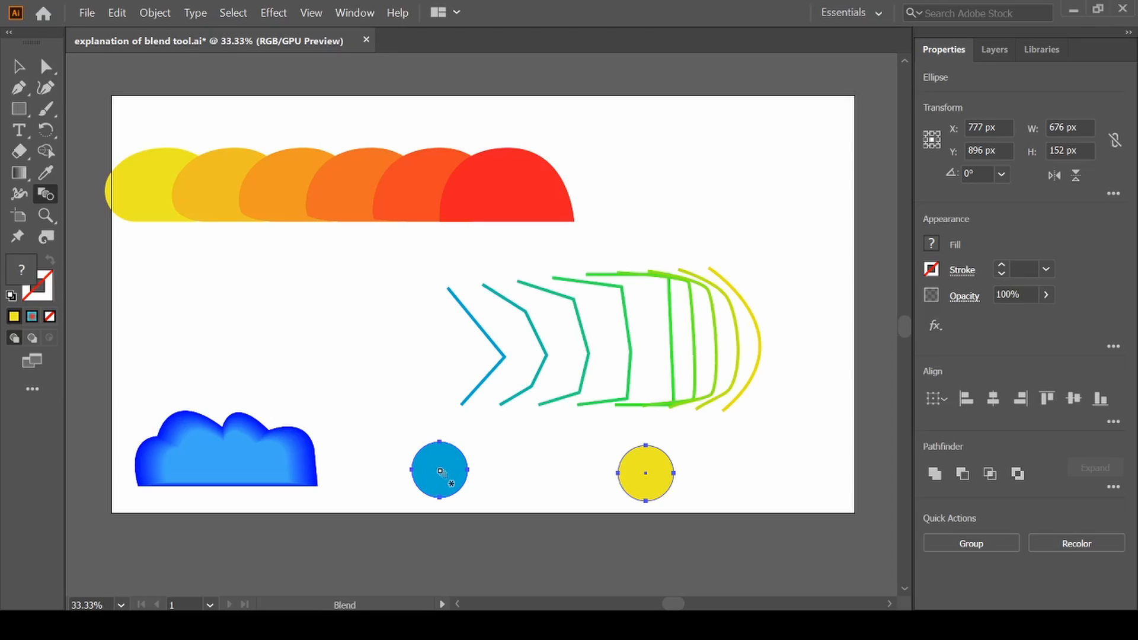
{"action": "left_click", "coordinate": [440, 471]}
{"action": "left_click", "coordinate": [646, 476]}
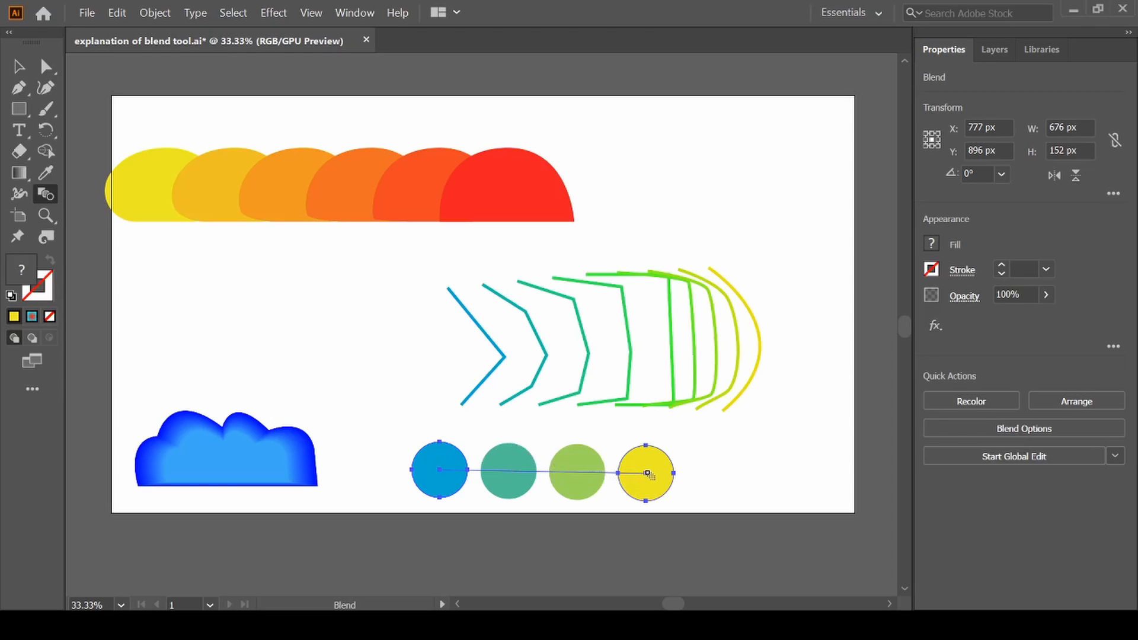
{"action": "key", "text": "v"}
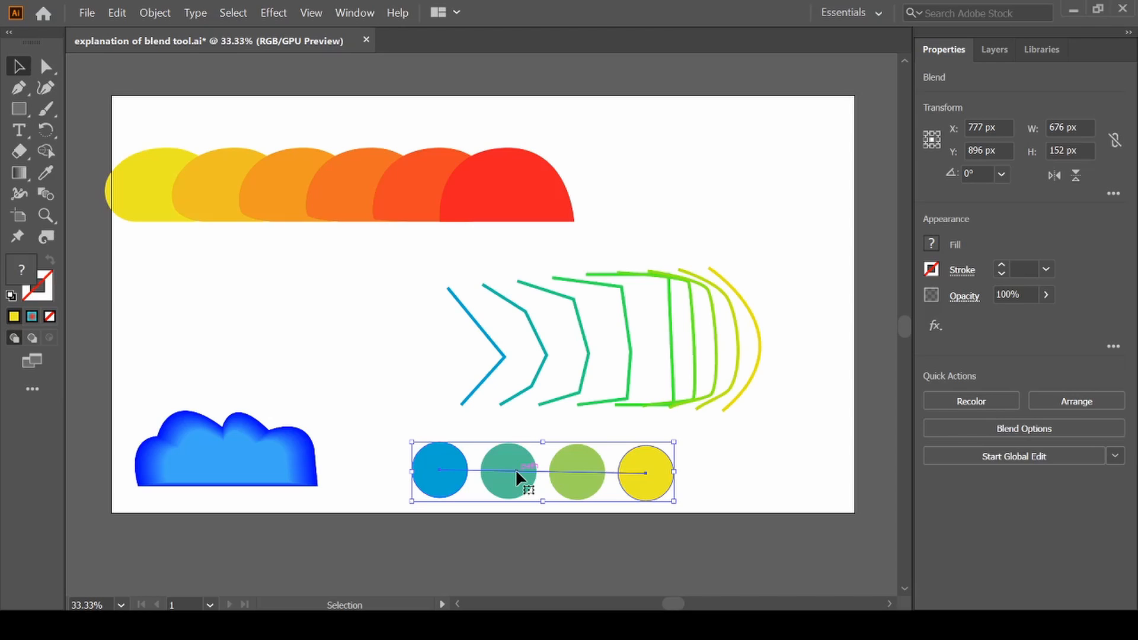
{"action": "left_click", "coordinate": [726, 459]}
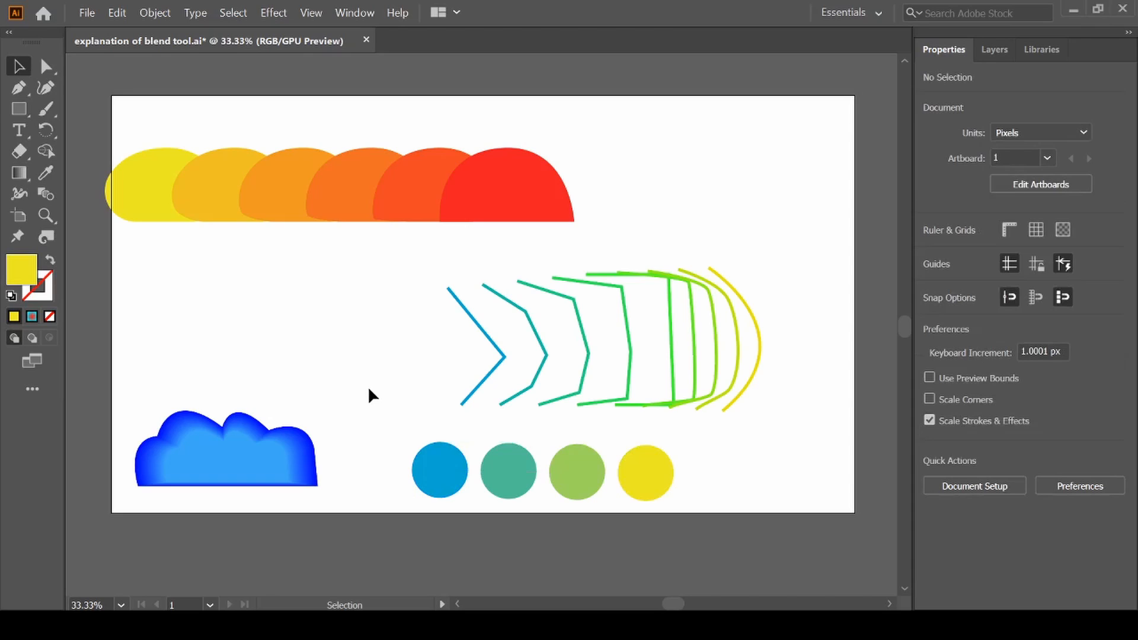
Step: Draw a yellow circle about 146 px wide above the cloud and a square about 153 px wide to its right
{"action": "key", "text": "l"}
{"action": "left_click_drag", "start_coordinate": [141, 288], "coordinate": [197, 320]}
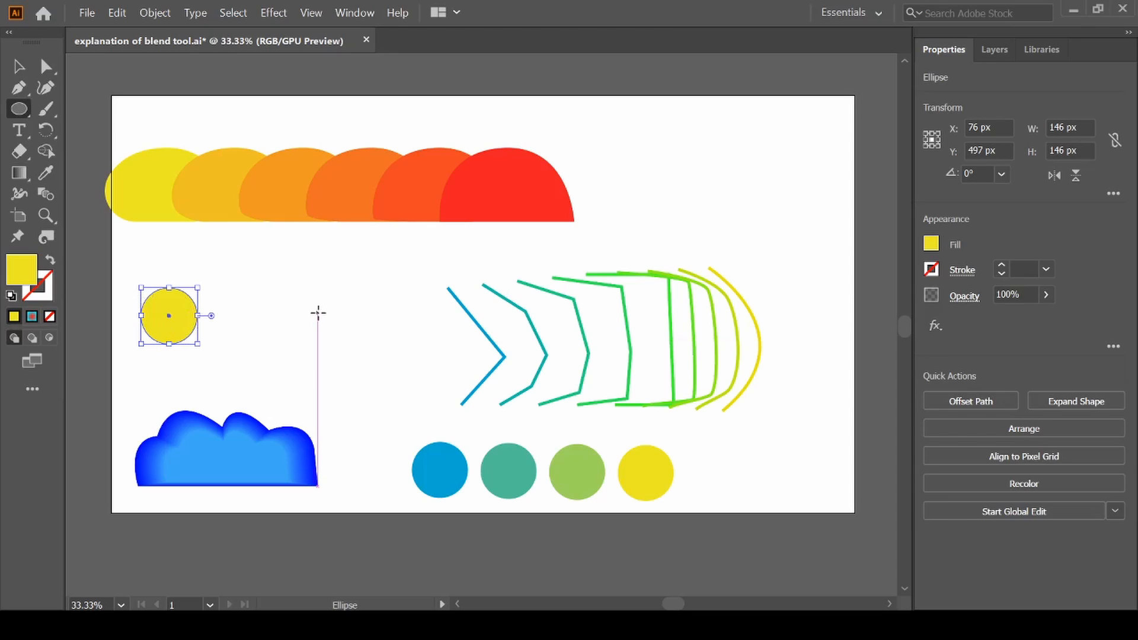
{"action": "key", "text": "m"}
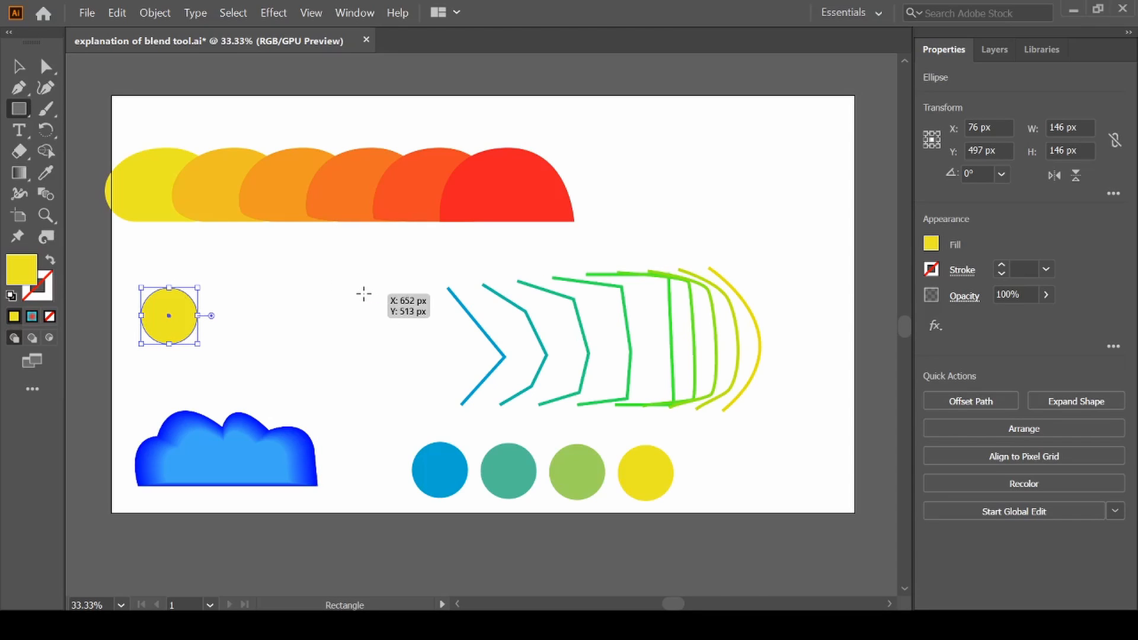
{"action": "left_click_drag", "start_coordinate": [371, 304], "coordinate": [418, 330]}
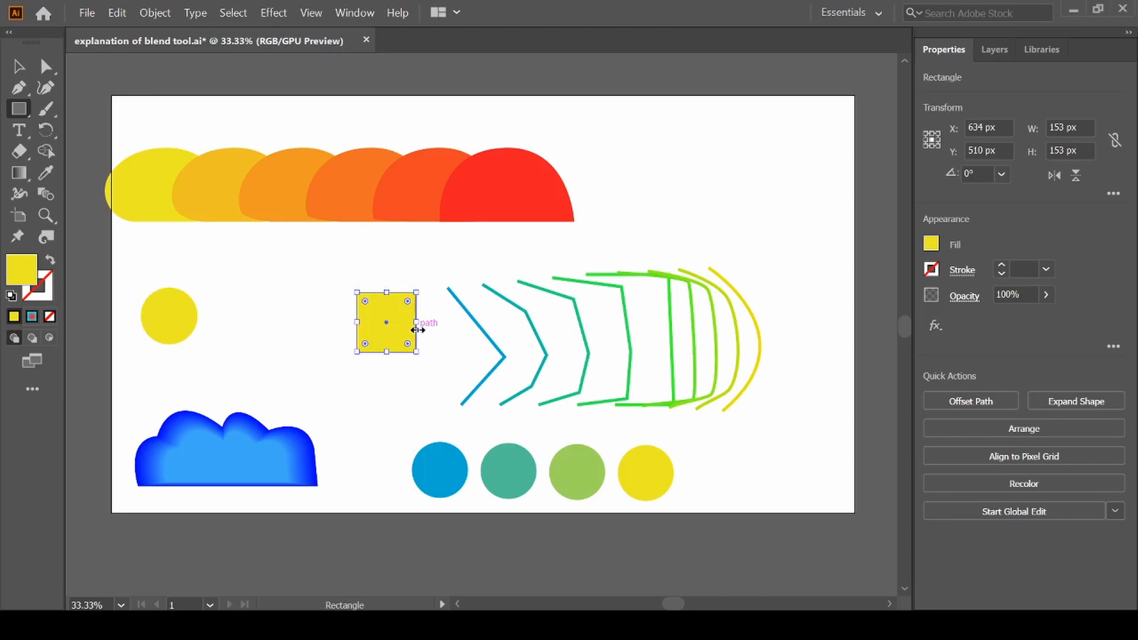
Step: Fill the new square with the light green sampled from the third circle of the blue-to-yellow circle blend
{"action": "key", "text": "v"}
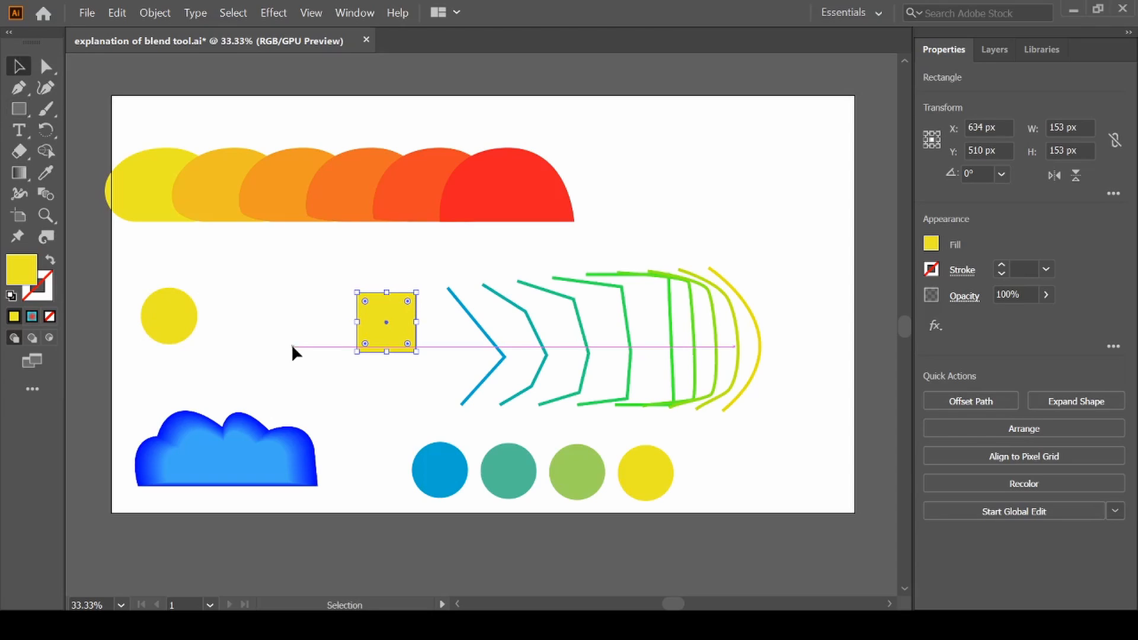
{"action": "key", "text": "i"}
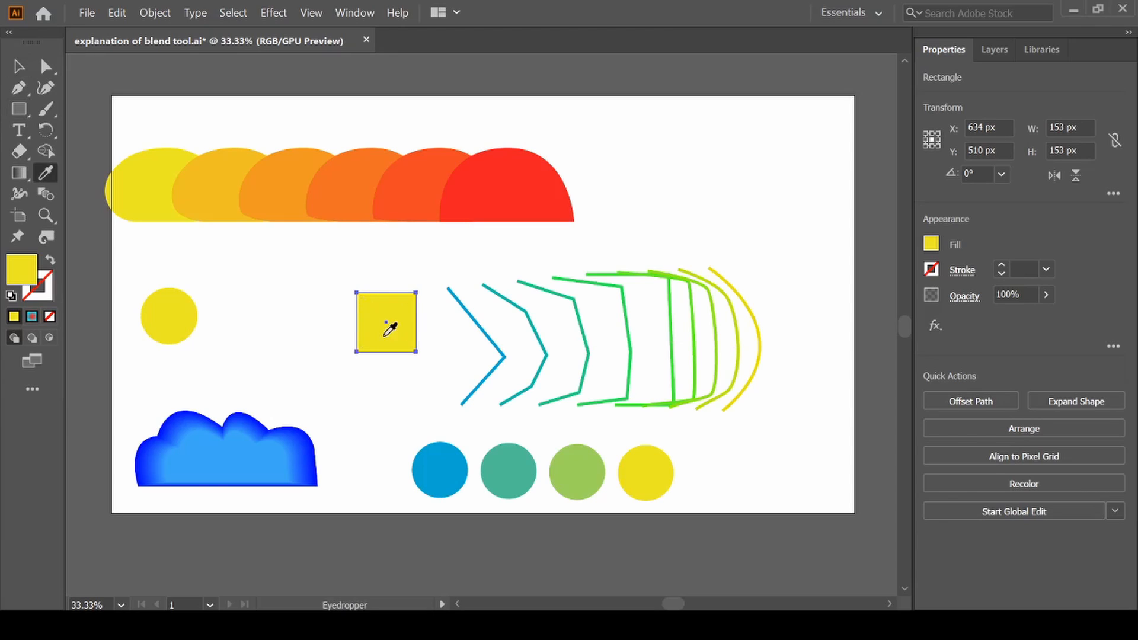
{"action": "left_click", "coordinate": [573, 467]}
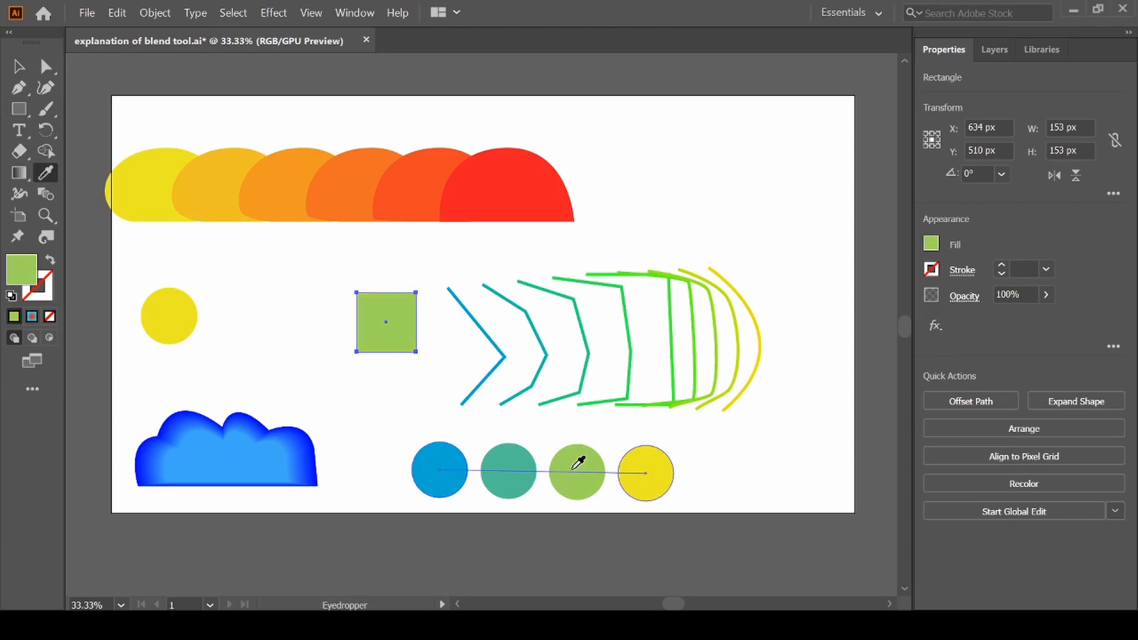
Step: Select the yellow circle together with the green square and blend from circle to square with the Blend tool
{"action": "key", "text": "v"}
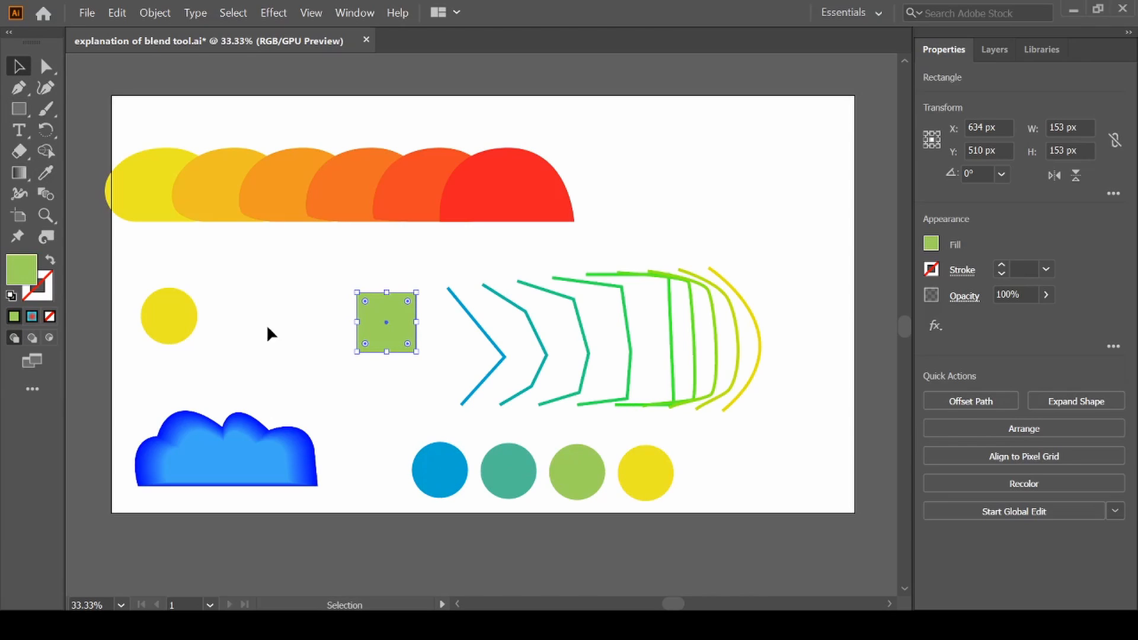
{"action": "left_click", "coordinate": [169, 319], "text": "shift"}
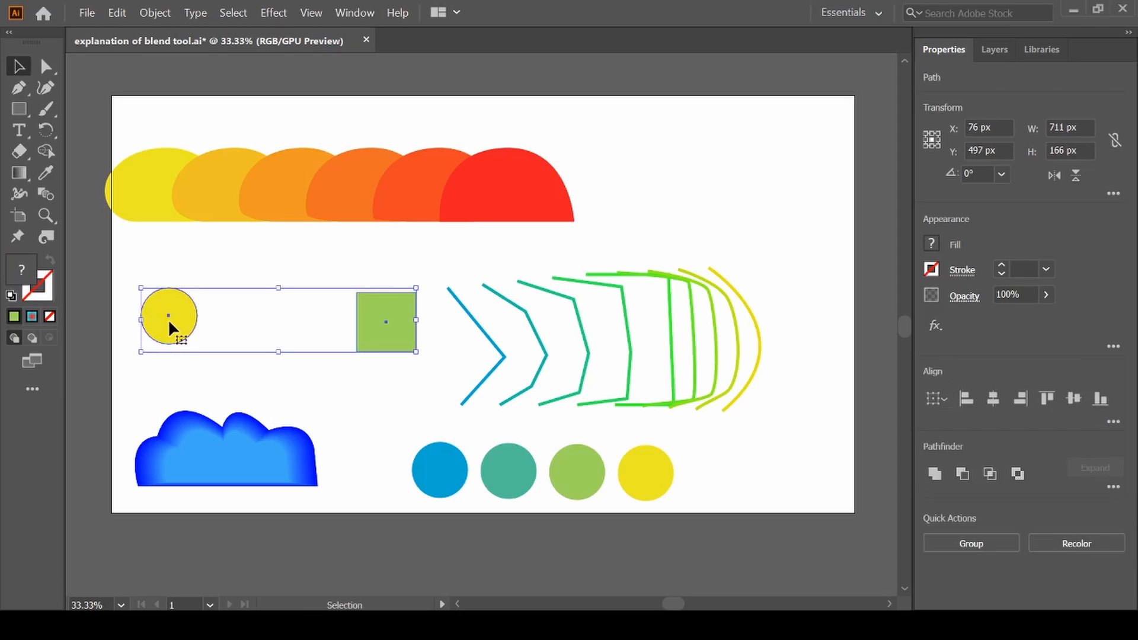
{"action": "key", "text": "w"}
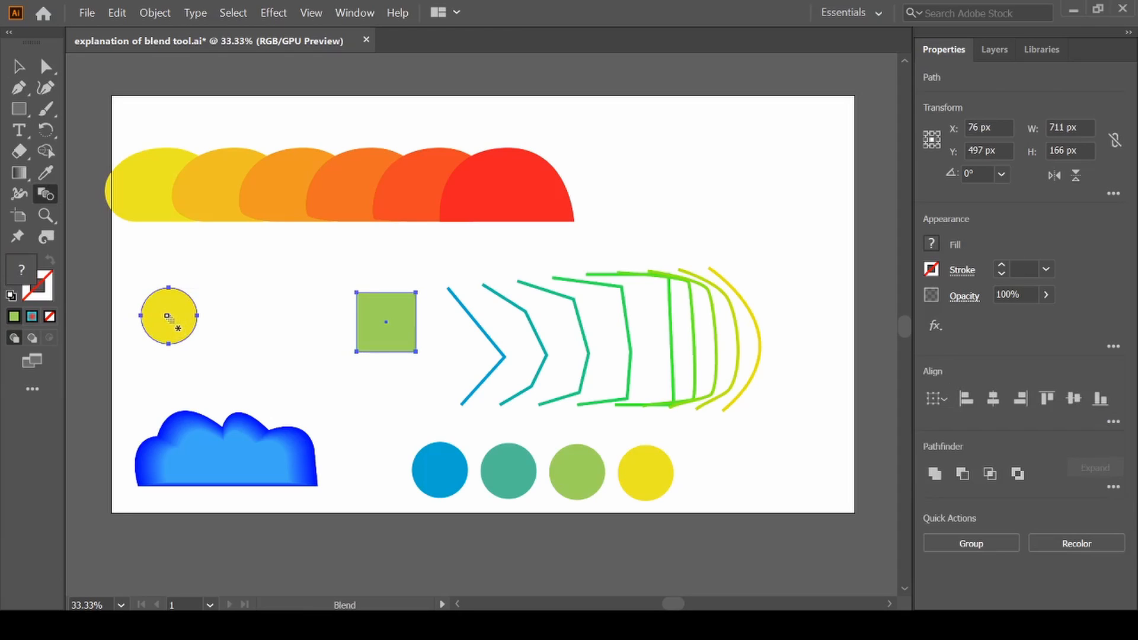
{"action": "left_click", "coordinate": [167, 317]}
{"action": "left_click", "coordinate": [386, 325]}
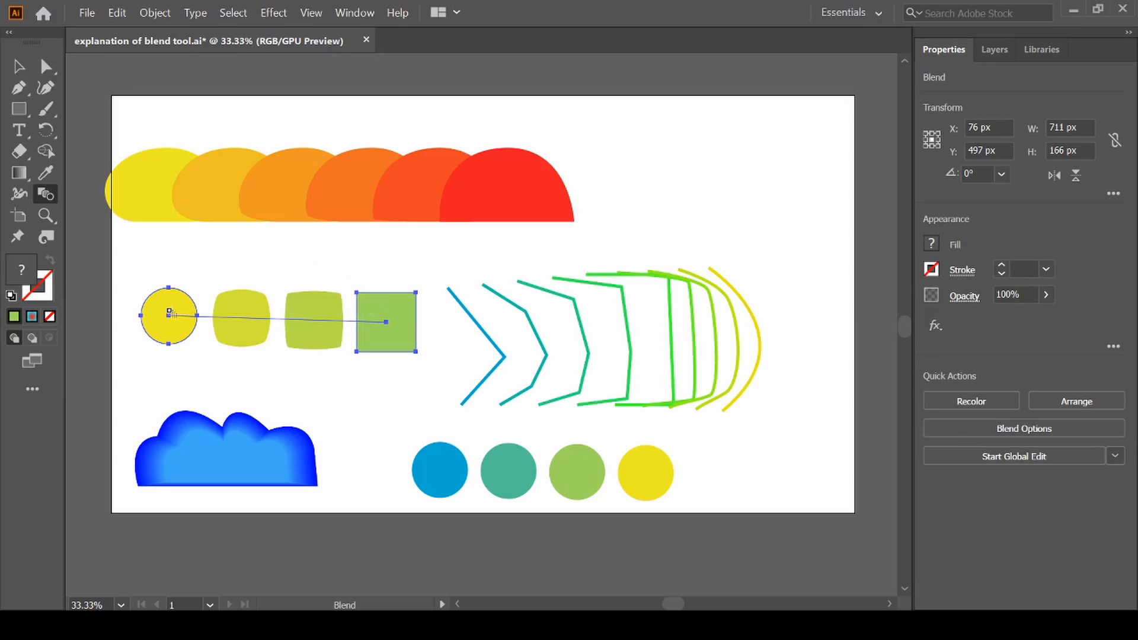
Step: Set the circle-to-square blend's spacing to Specified Steps with 20 steps, using the preview, and apply it
{"action": "double_click", "coordinate": [47, 195]}
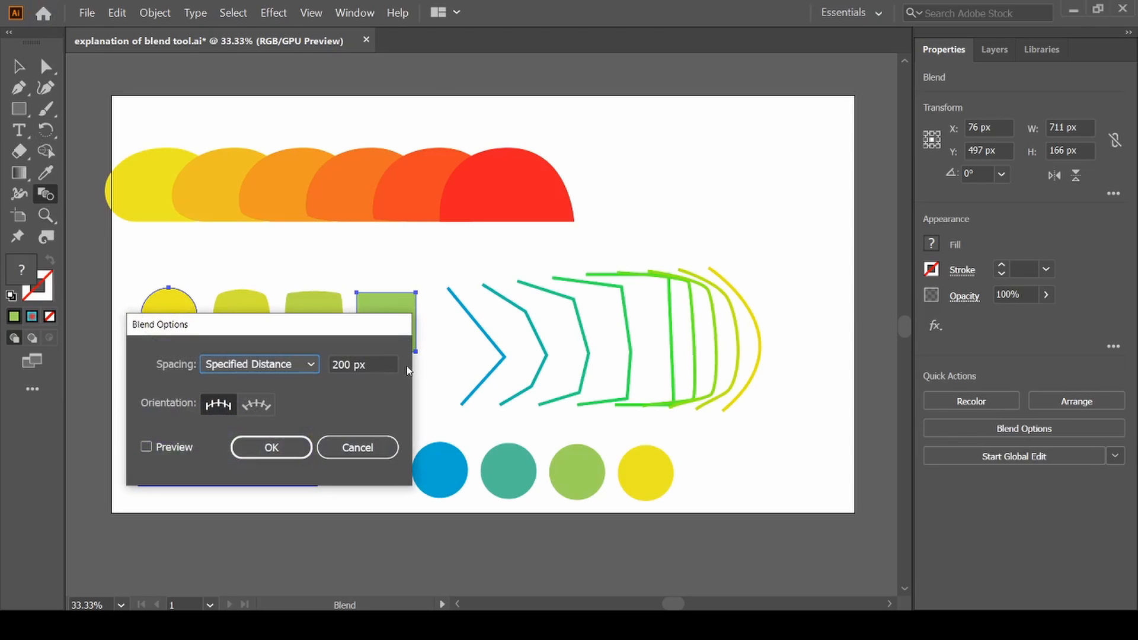
{"action": "left_click", "coordinate": [311, 365]}
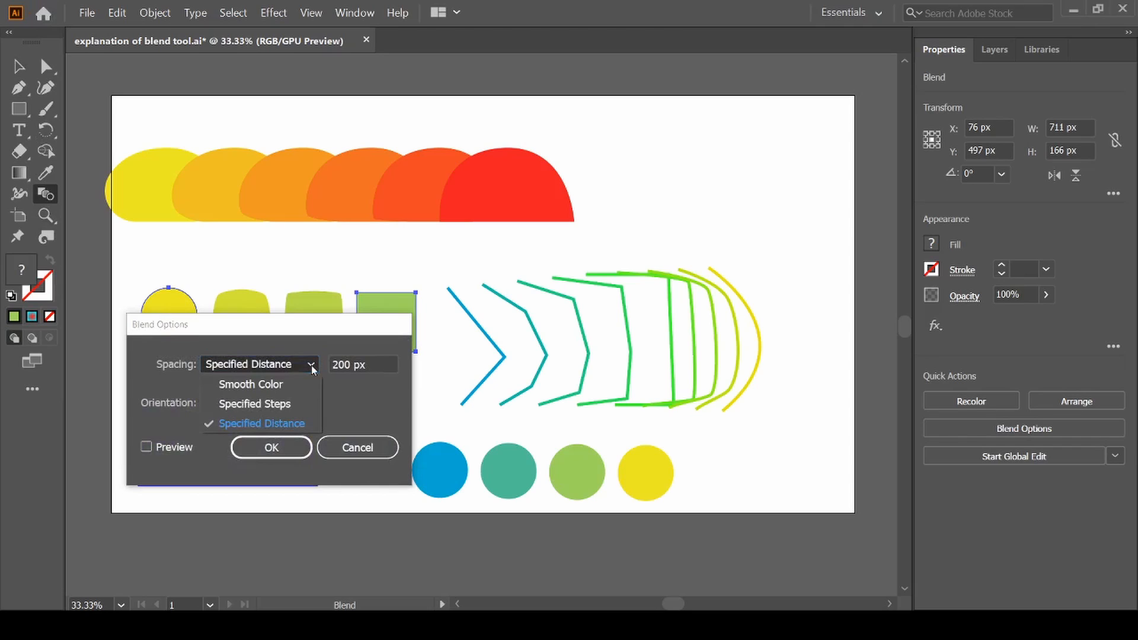
{"action": "left_click", "coordinate": [277, 399]}
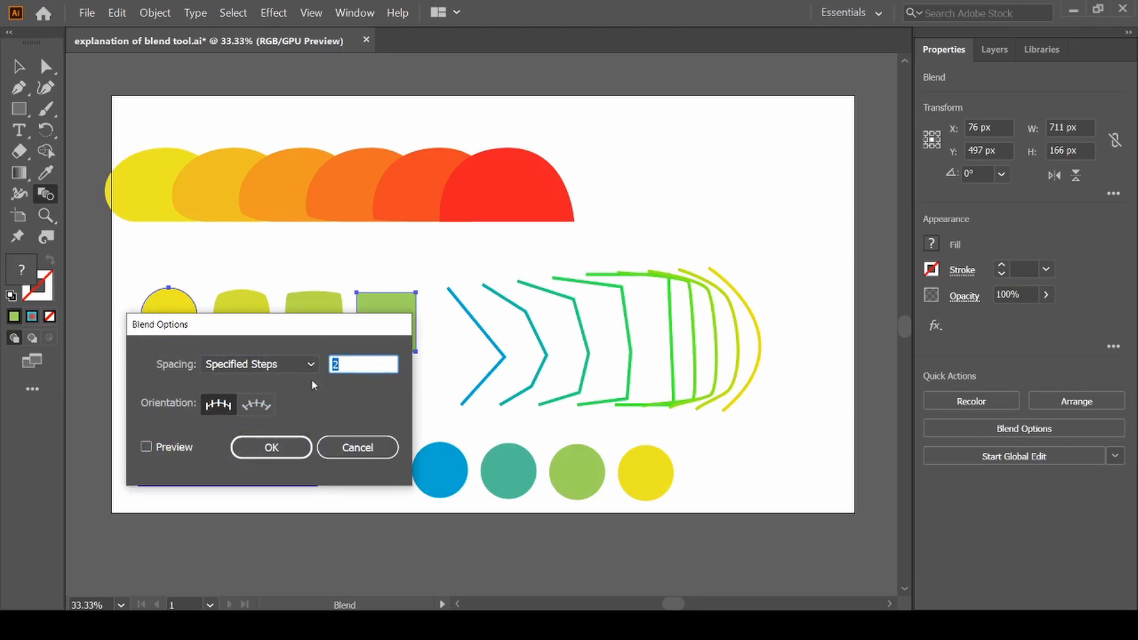
{"action": "left_click_drag", "start_coordinate": [286, 322], "coordinate": [813, 300]}
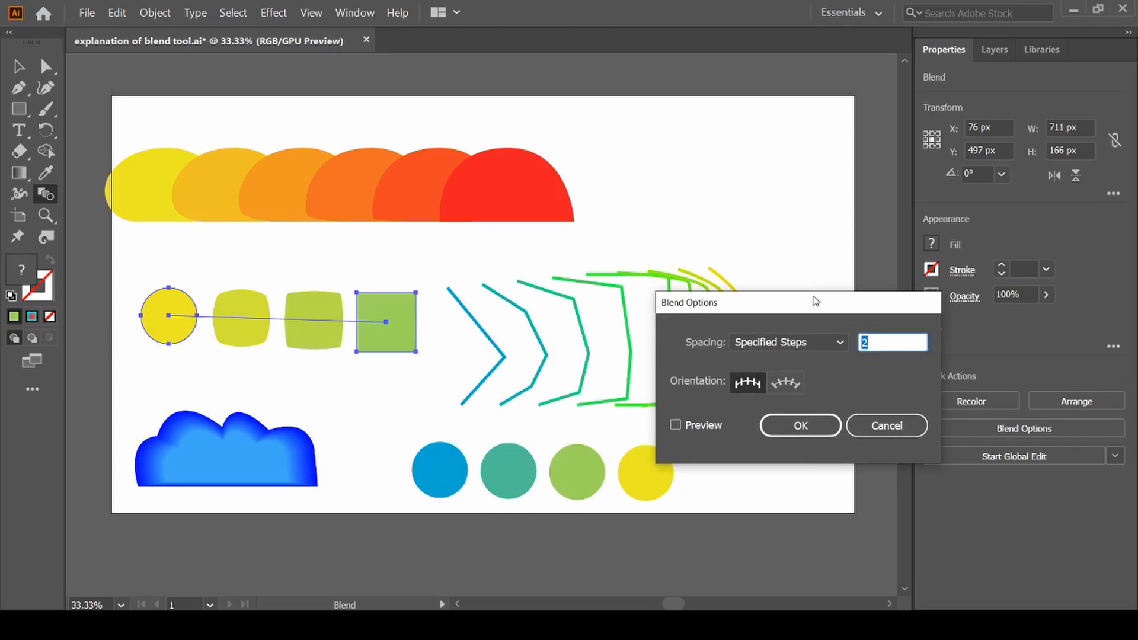
{"action": "left_click", "coordinate": [674, 425]}
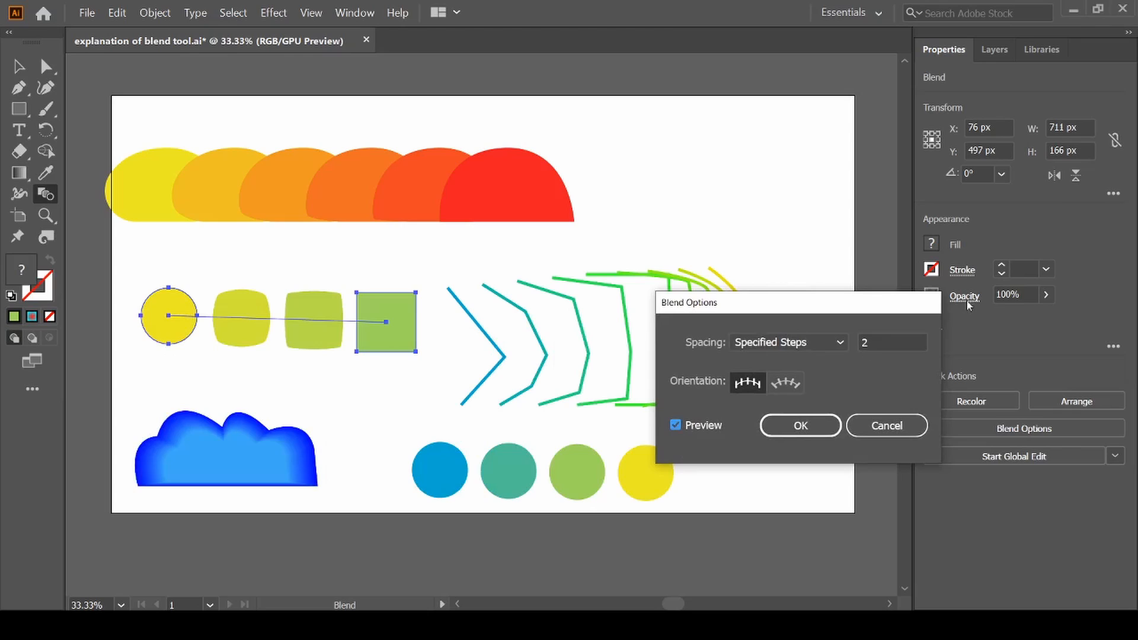
{"action": "left_click", "coordinate": [884, 342]}
{"action": "key", "text": "Up"}
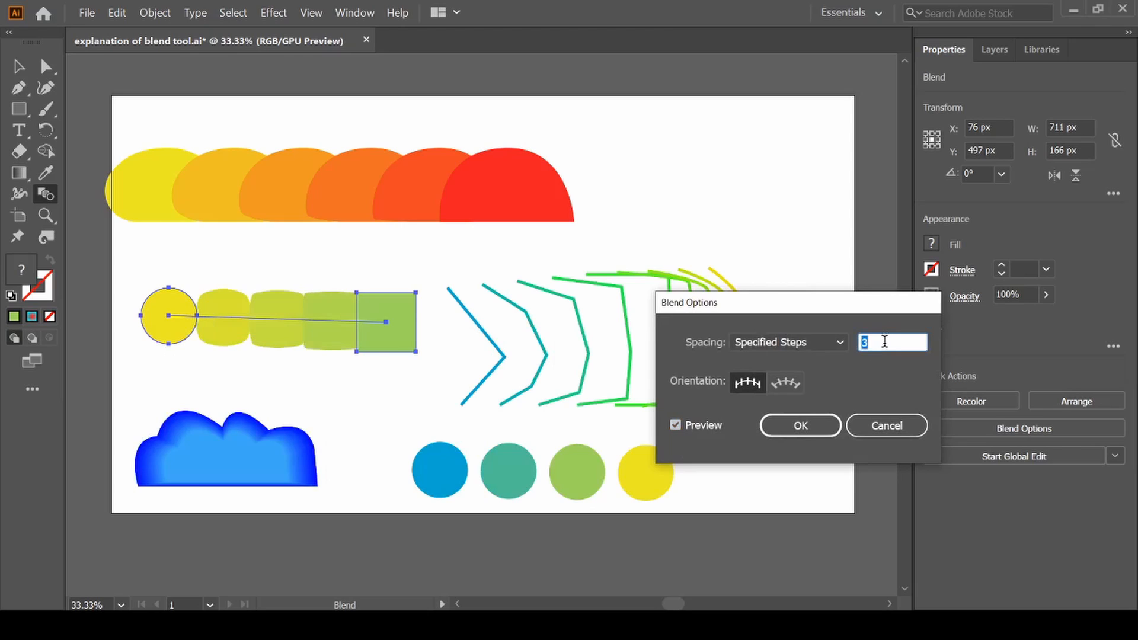
{"action": "key", "text": "Up"}
{"action": "key", "text": "Up"}
{"action": "key", "text": "Up"}
{"action": "key", "text": "Up"}
{"action": "key", "text": "Up"}
{"action": "key", "text": "Up"}
{"action": "key", "text": "Up"}
{"action": "key", "text": "Up"}
{"action": "key", "text": "Up"}
{"action": "key", "text": "Up"}
{"action": "key", "text": "Up"}
{"action": "key", "text": "Up"}
{"action": "key", "text": "Up"}
{"action": "key", "text": "Up"}
{"action": "key", "text": "Up"}
{"action": "key", "text": "Up"}
{"action": "key", "text": "Up"}
{"action": "key", "text": "Up"}
{"action": "key", "text": "Up"}
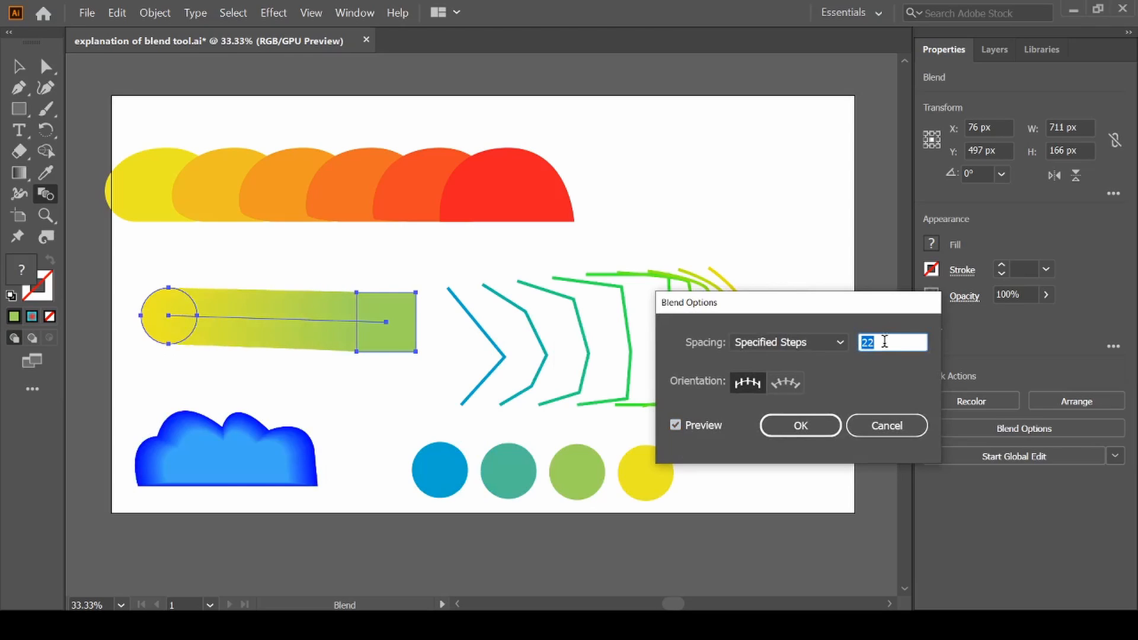
{"action": "key", "text": "Down"}
{"action": "key", "text": "Down"}
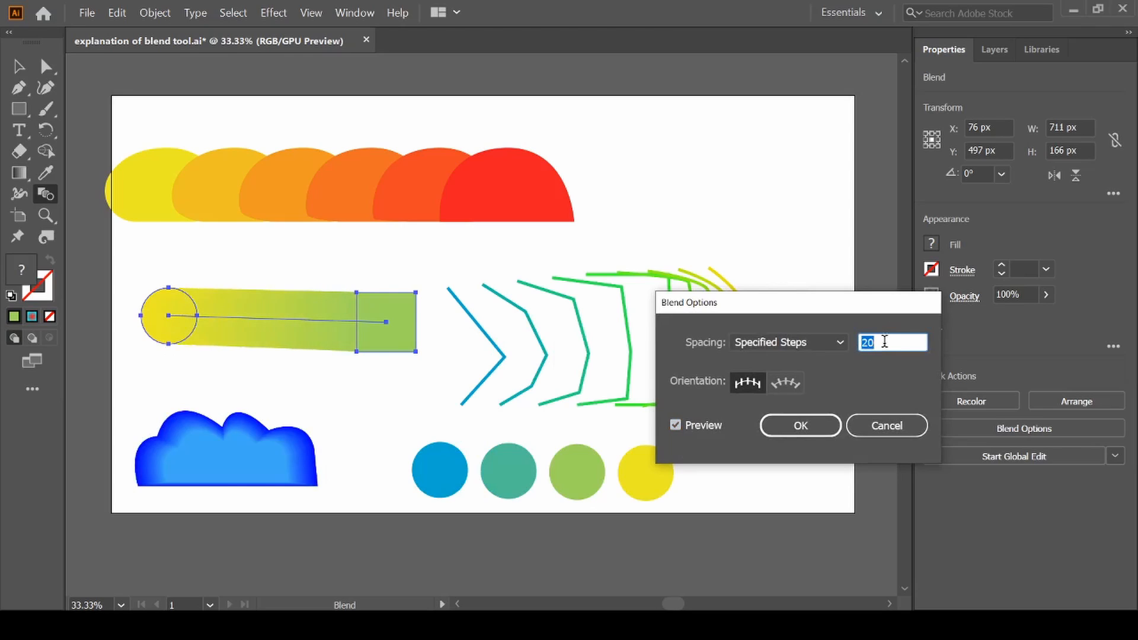
{"action": "left_click", "coordinate": [802, 418]}
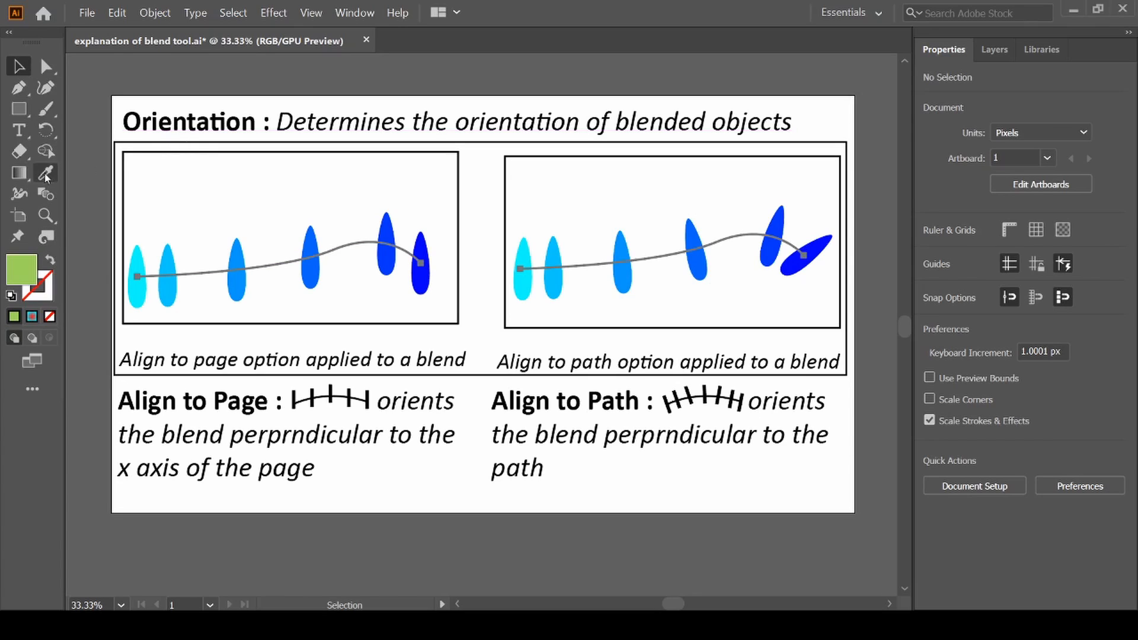
Step: Open the Blend Options to examine the Align to Page and Align to Path orientation choices
{"action": "left_click", "coordinate": [46, 193]}
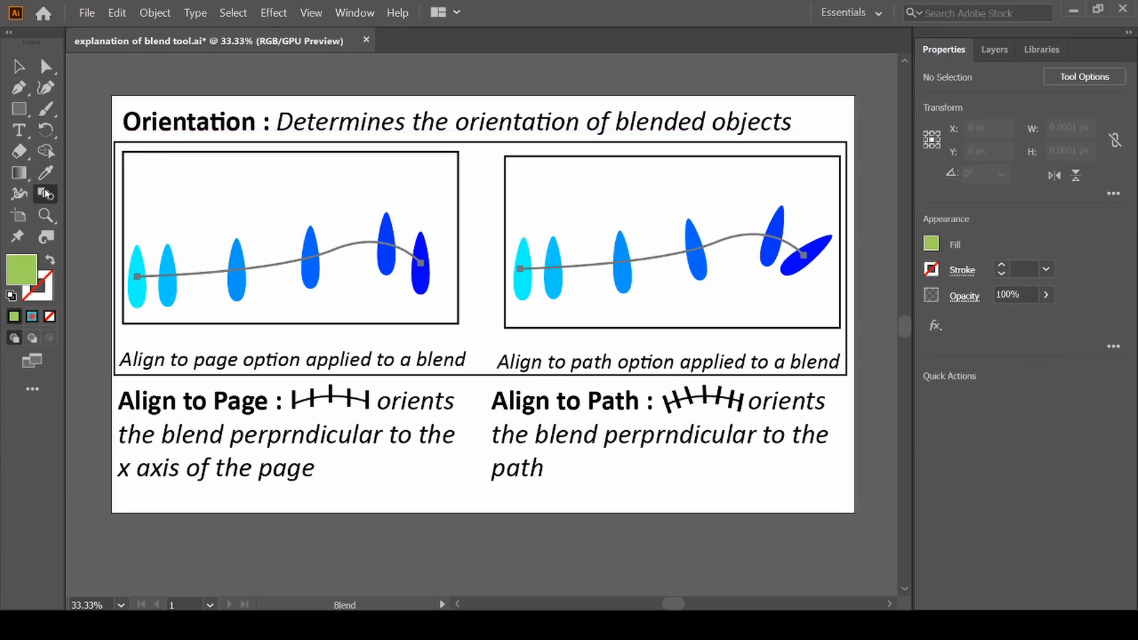
{"action": "double_click", "coordinate": [46, 194]}
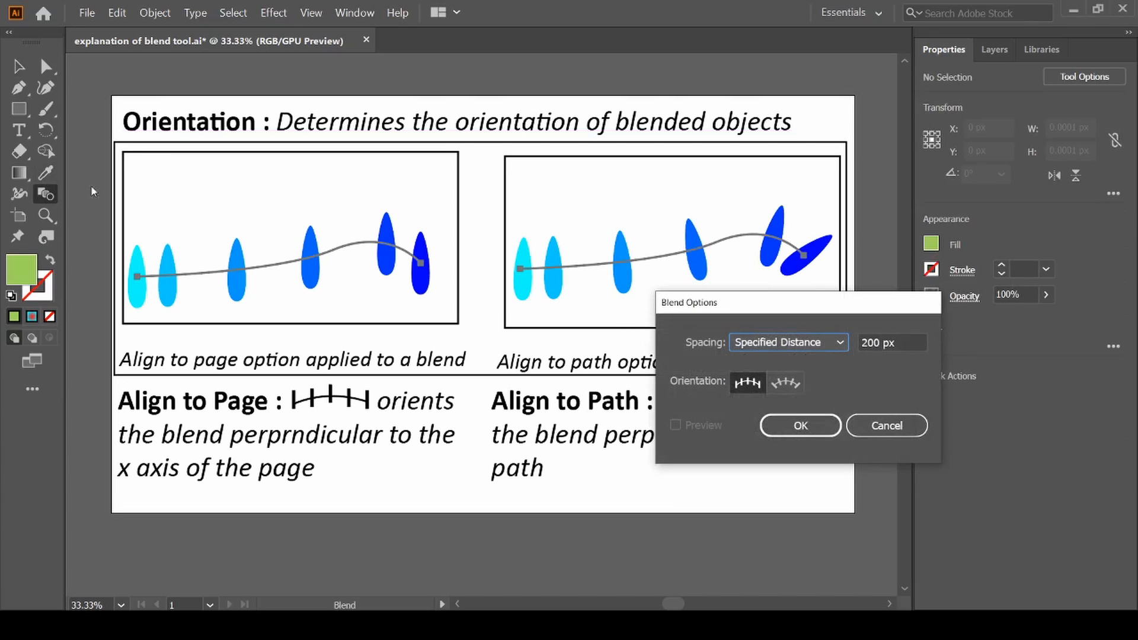
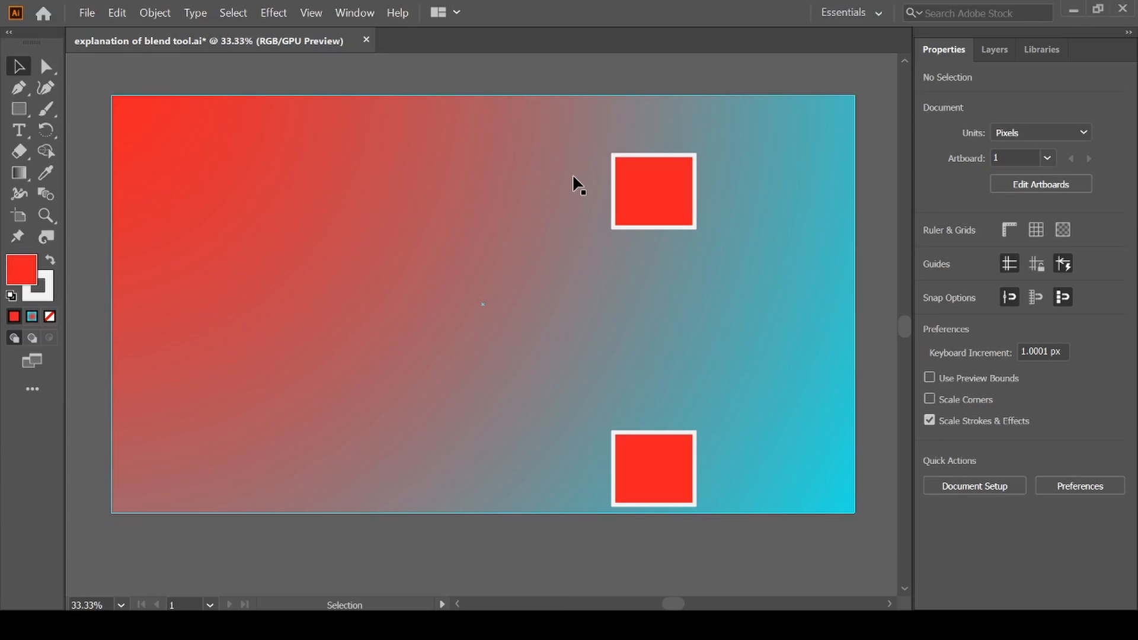
Step: Select the gradient background rectangle and bring up the floating Transparency settings beside the red squares
{"action": "left_click", "coordinate": [730, 199]}
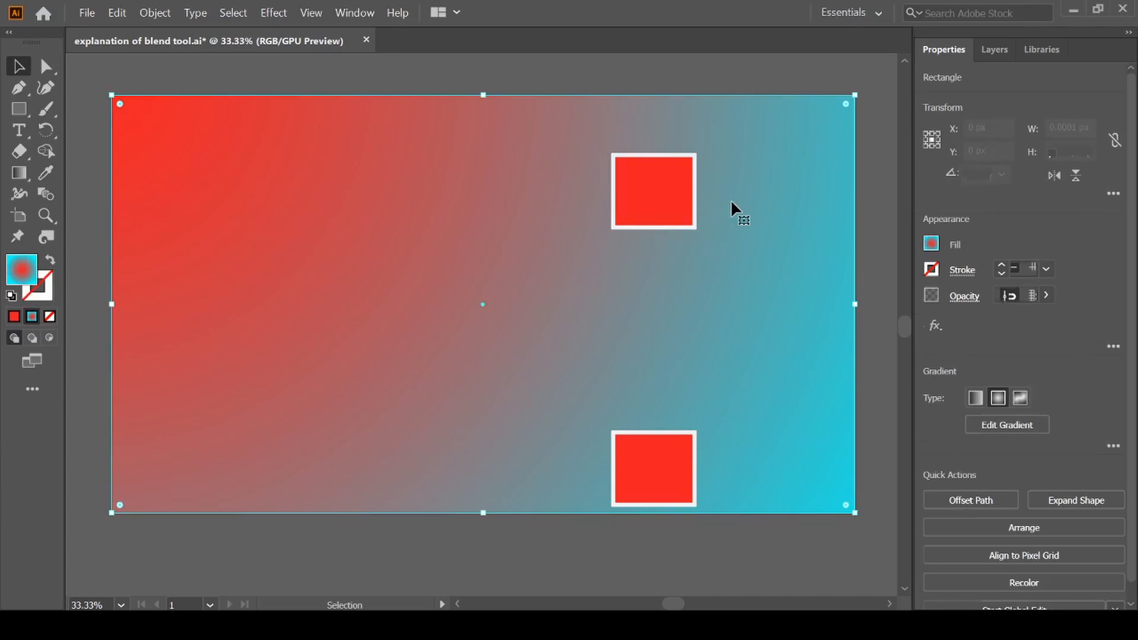
{"action": "left_click", "coordinate": [675, 192]}
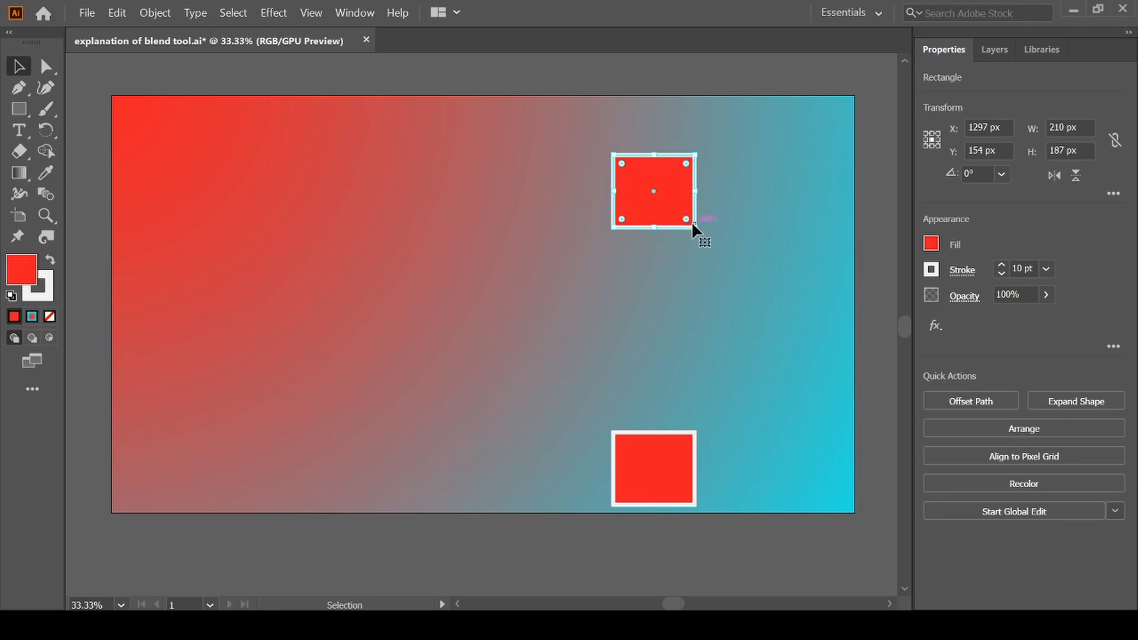
{"action": "left_click", "coordinate": [515, 177]}
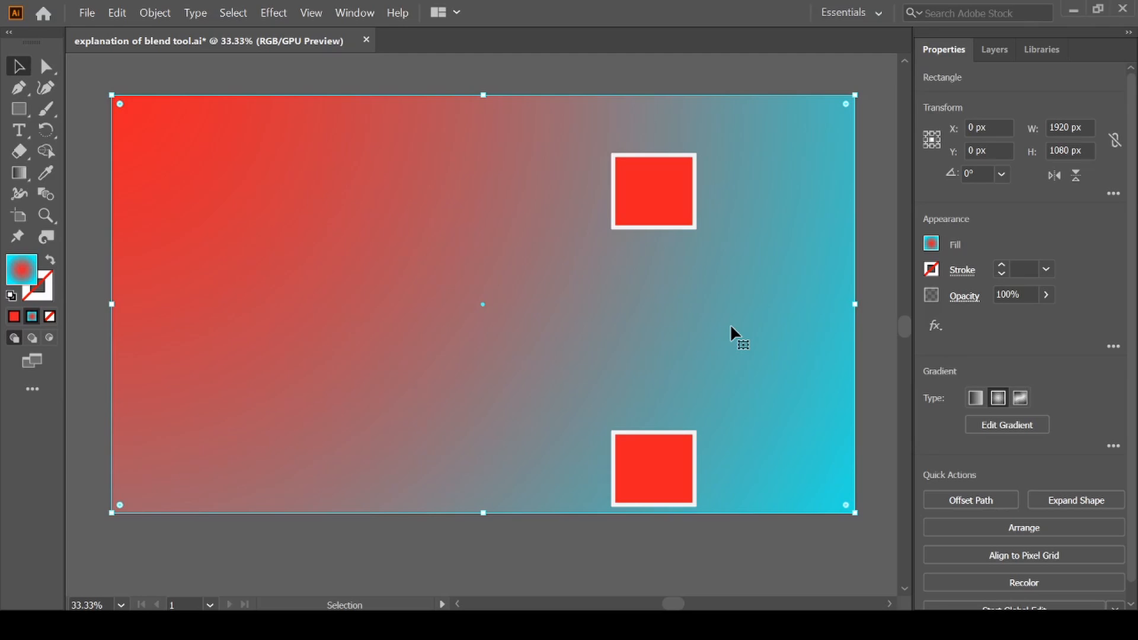
{"action": "left_click", "coordinate": [961, 296]}
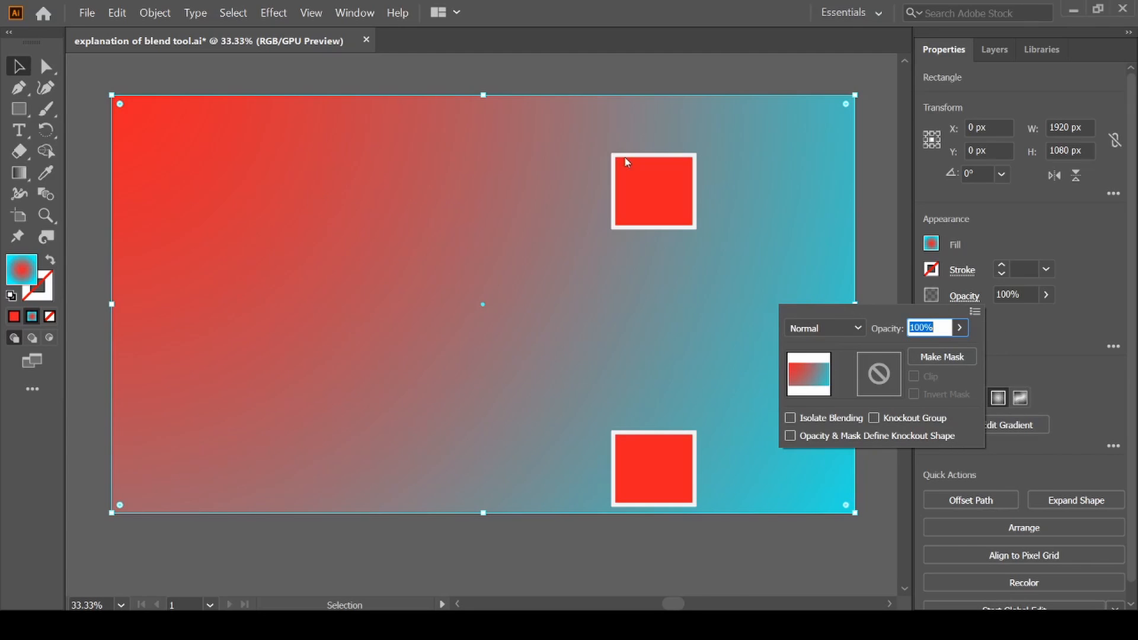
{"action": "left_click", "coordinate": [364, 12]}
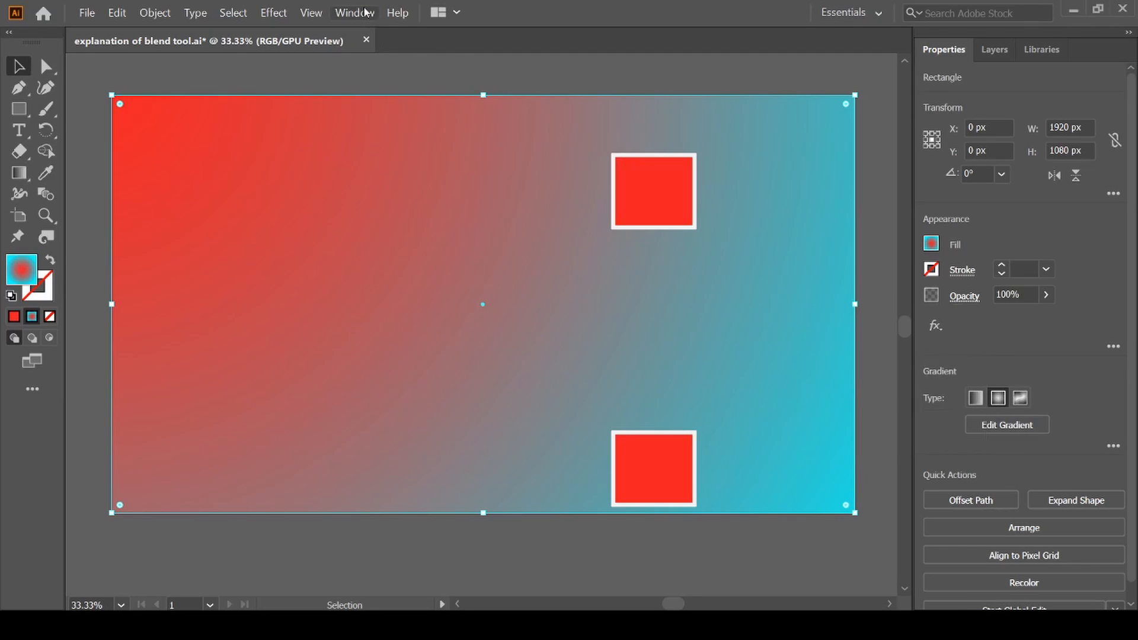
{"action": "left_click", "coordinate": [365, 12]}
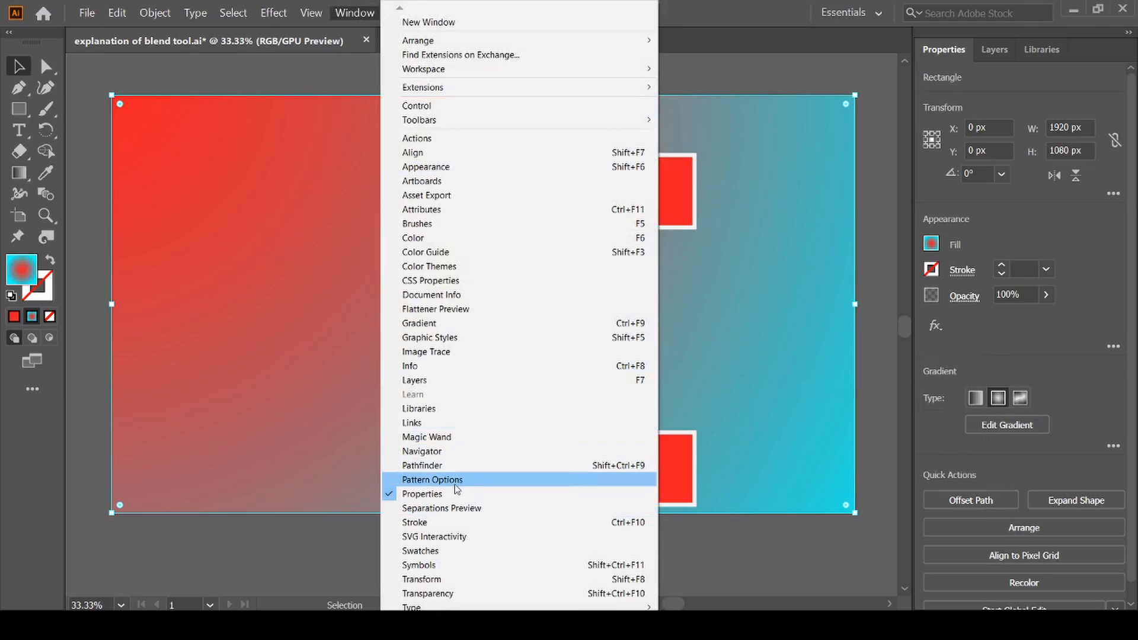
{"action": "left_click", "coordinate": [427, 594]}
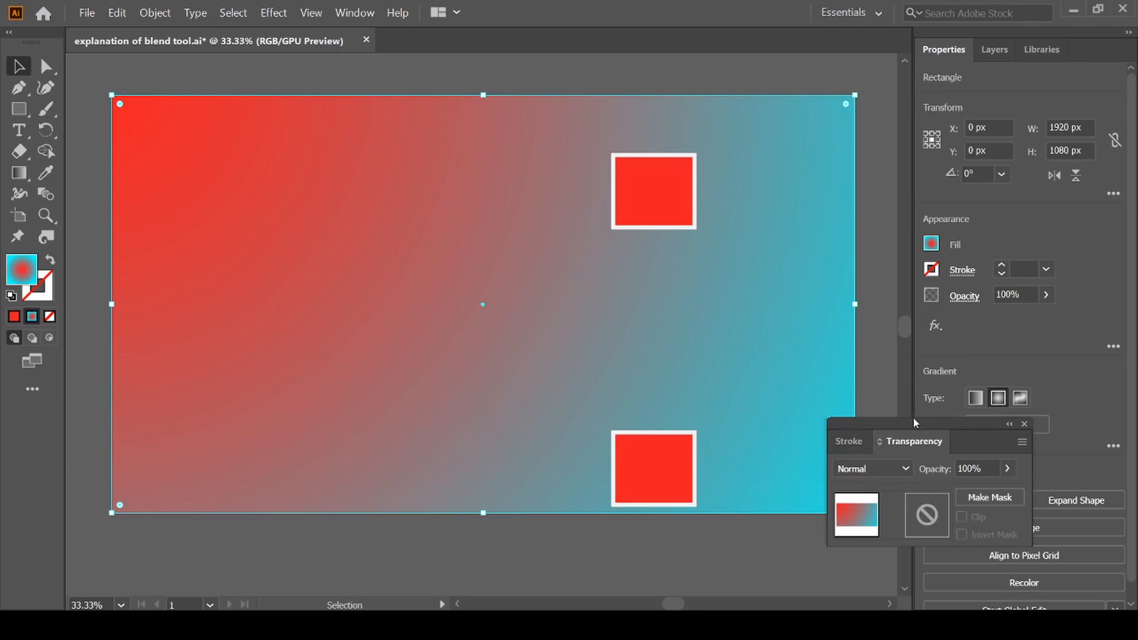
{"action": "mouse_move", "coordinate": [912, 417]}
{"action": "left_mouse_down"}
{"action": "mouse_move", "coordinate": [828, 329]}
{"action": "mouse_move", "coordinate": [821, 270]}
{"action": "left_mouse_up"}
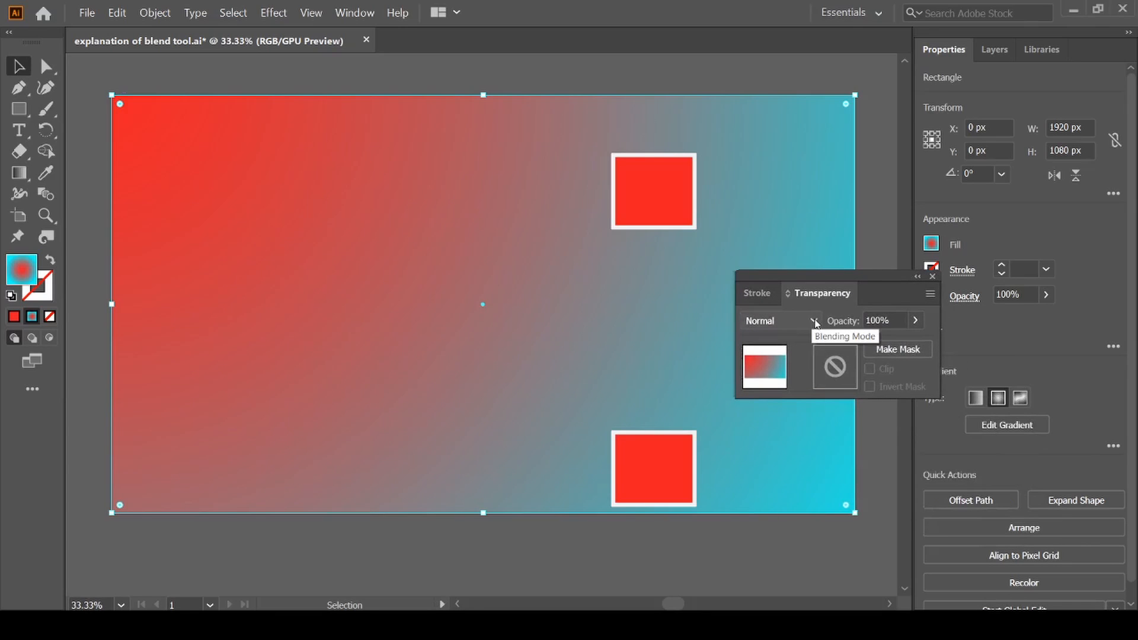
Step: Set the upper red square's blending mode to Screen and check the lower red square's blending mode
{"action": "left_click", "coordinate": [649, 194]}
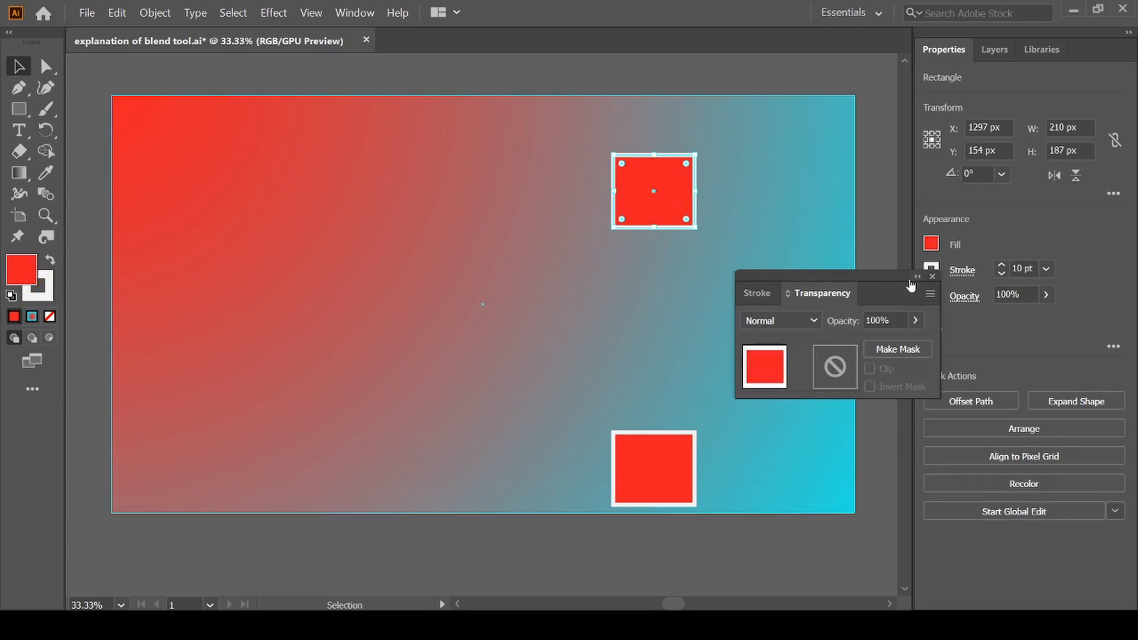
{"action": "left_click_drag", "start_coordinate": [879, 281], "coordinate": [451, 286]}
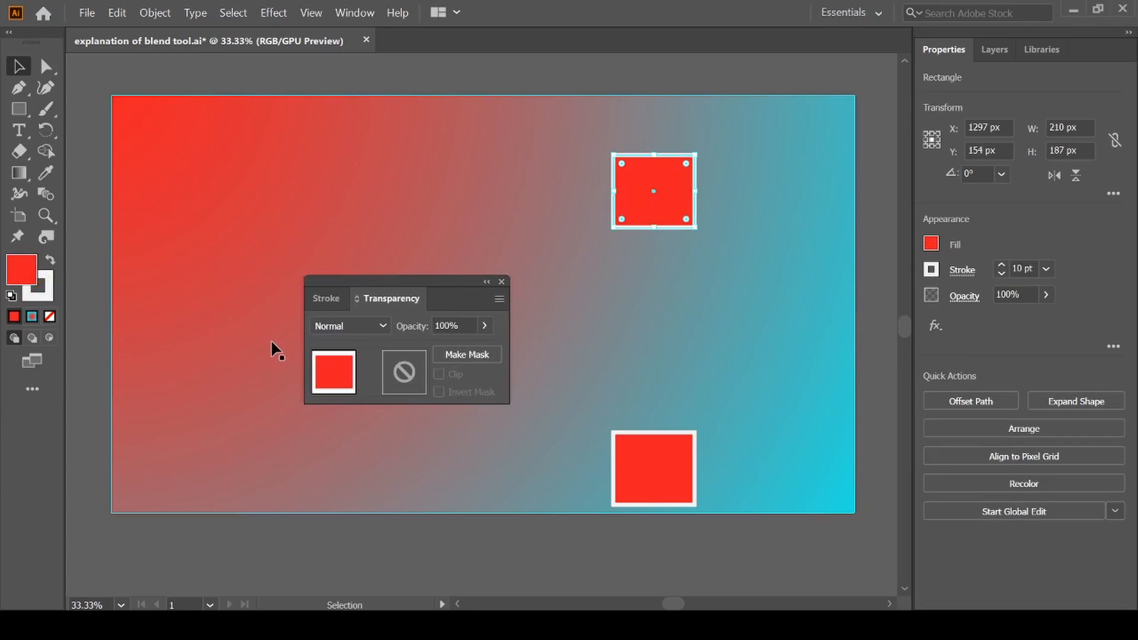
{"action": "left_click", "coordinate": [384, 330]}
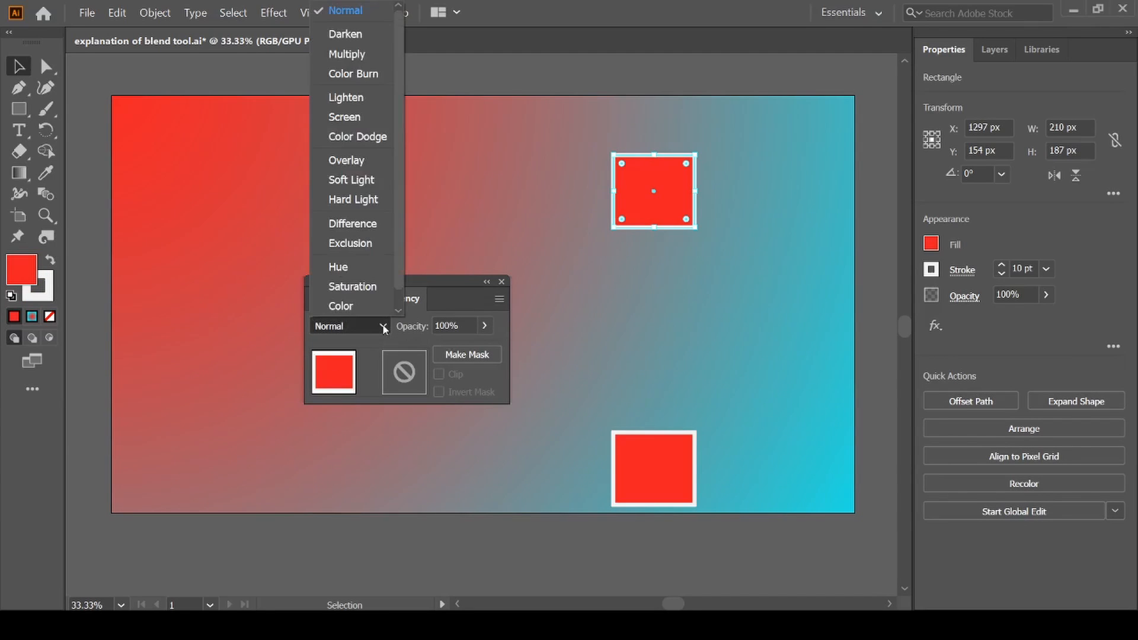
{"action": "left_click", "coordinate": [356, 120]}
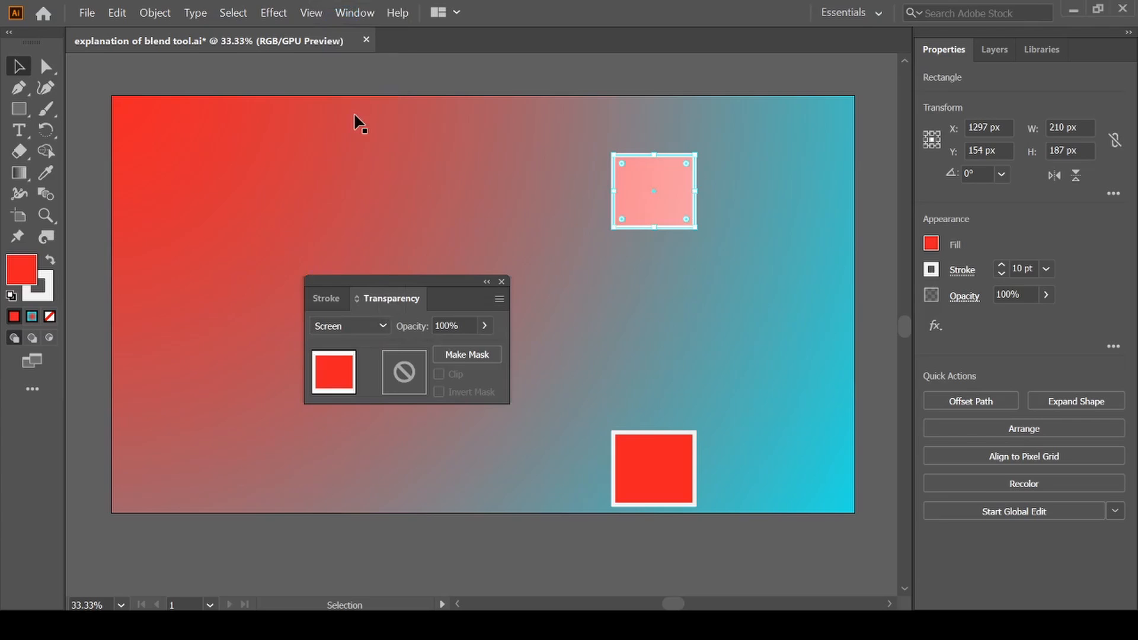
{"action": "left_click", "coordinate": [557, 56]}
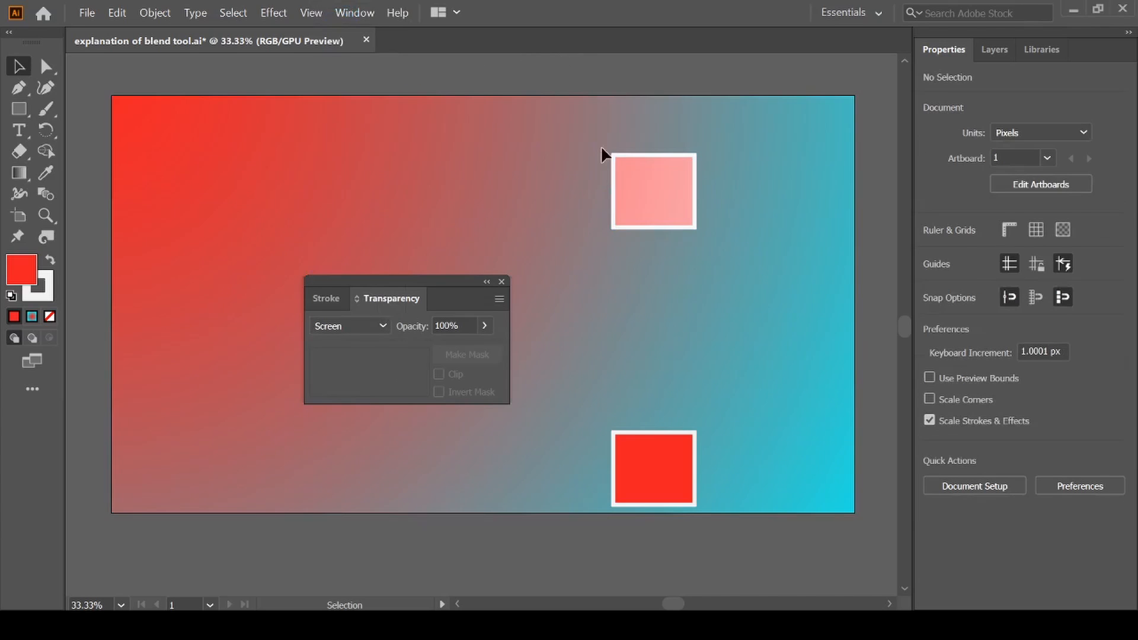
{"action": "left_click", "coordinate": [676, 457]}
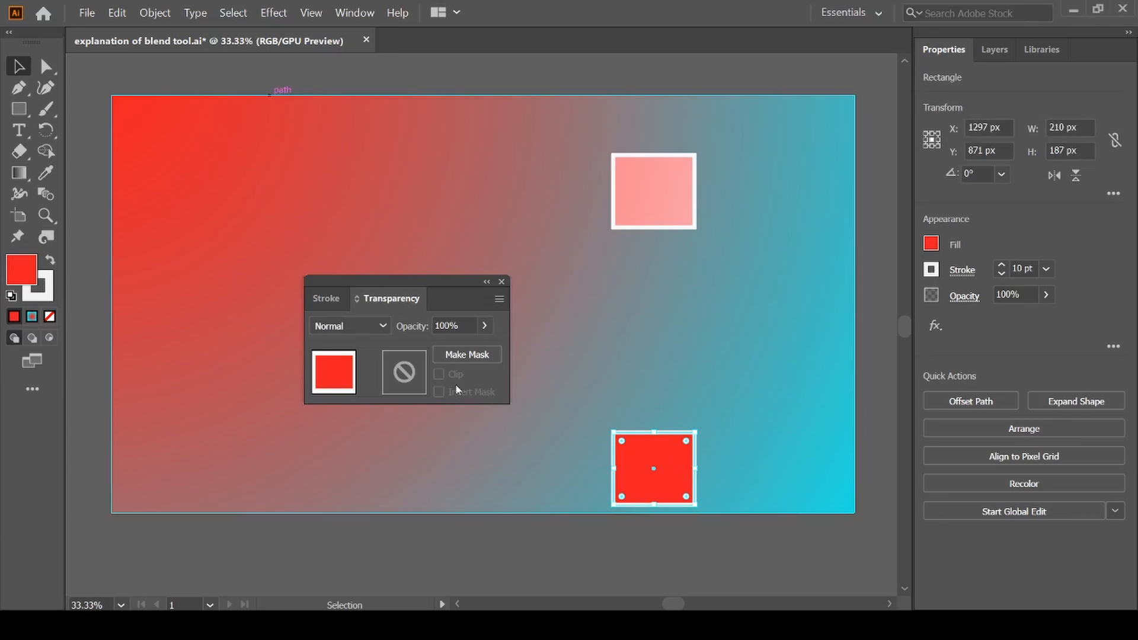
{"action": "left_click", "coordinate": [514, 543]}
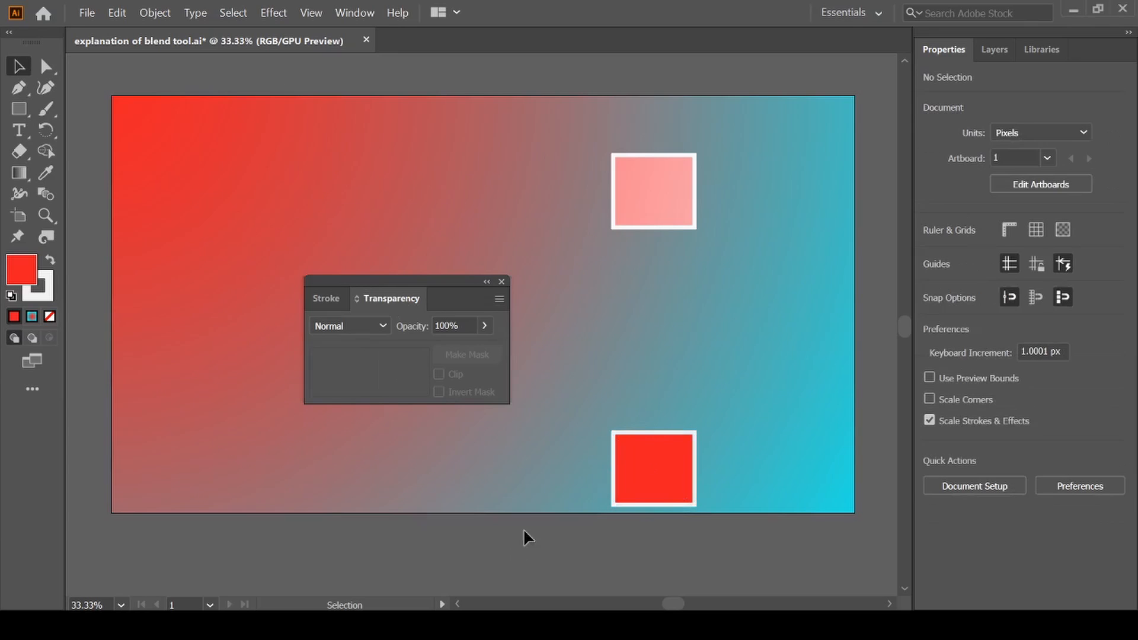
Step: Select both white-outlined squares and blend from the upper one to the lower one with the Blend tool
{"action": "left_click", "coordinate": [665, 184]}
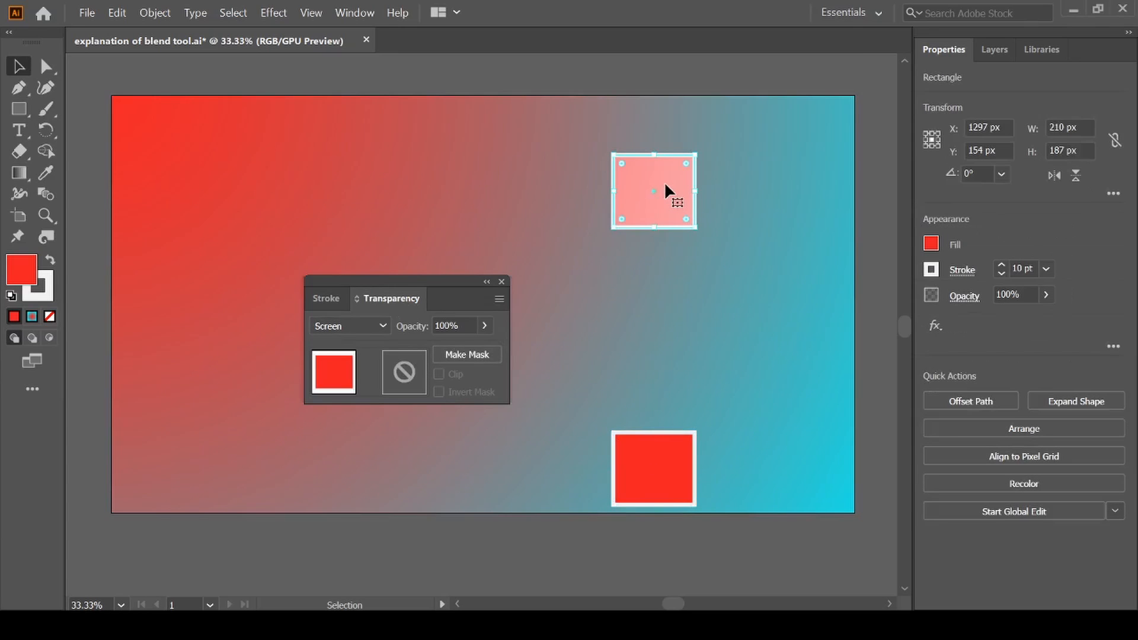
{"action": "left_click", "coordinate": [658, 476], "text": "shift"}
{"action": "left_click", "coordinate": [656, 471], "text": "shift"}
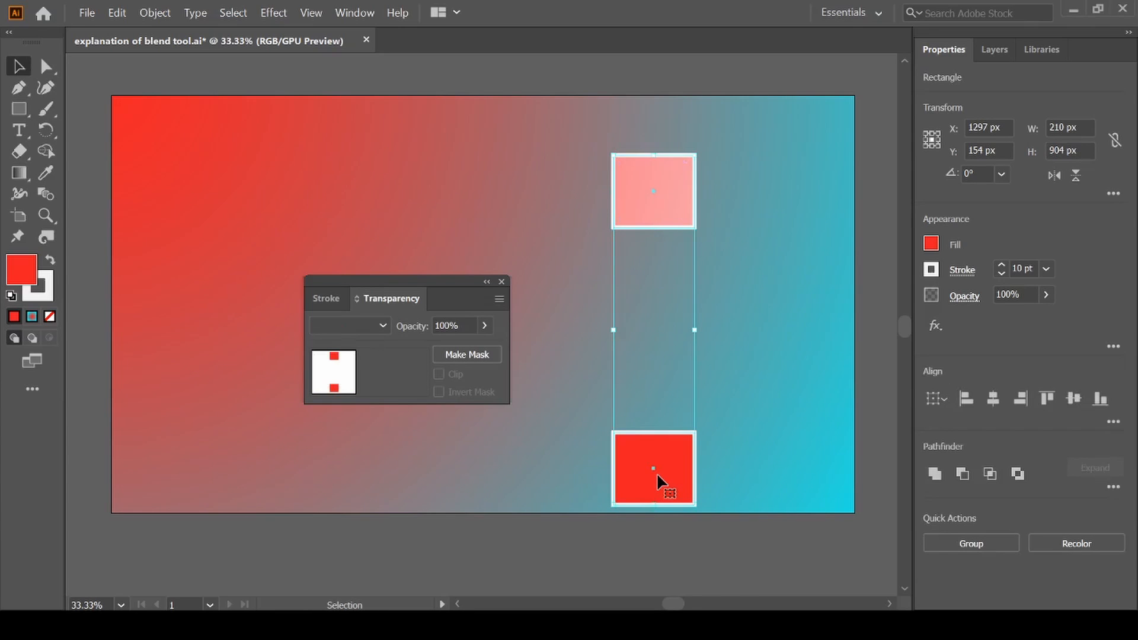
{"action": "key", "text": "w"}
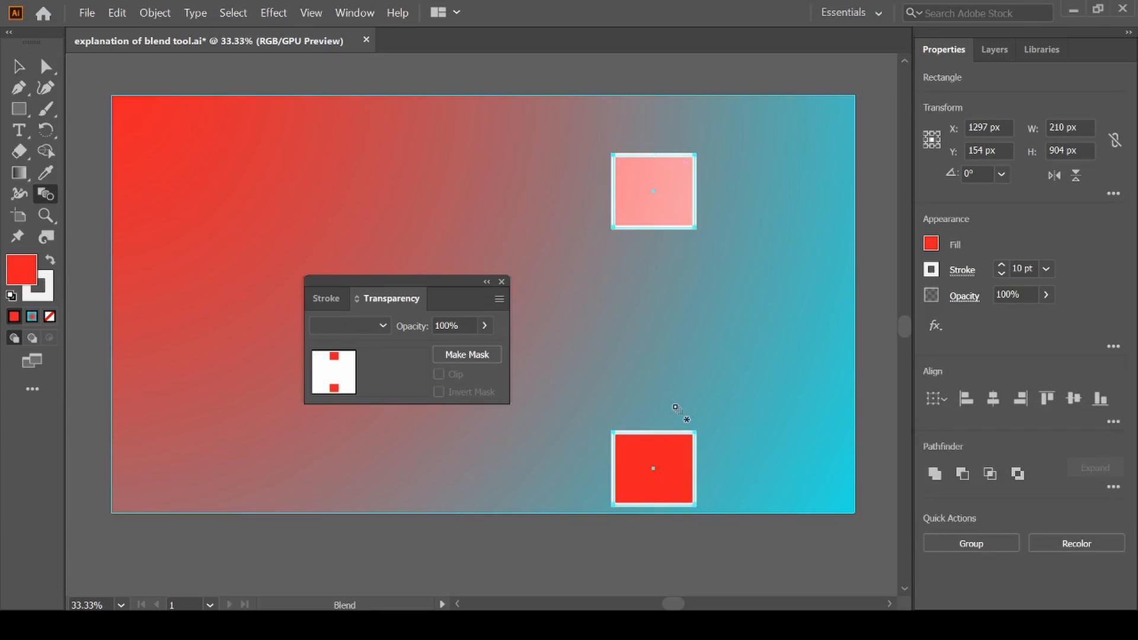
{"action": "left_click", "coordinate": [654, 191]}
{"action": "left_click", "coordinate": [654, 470]}
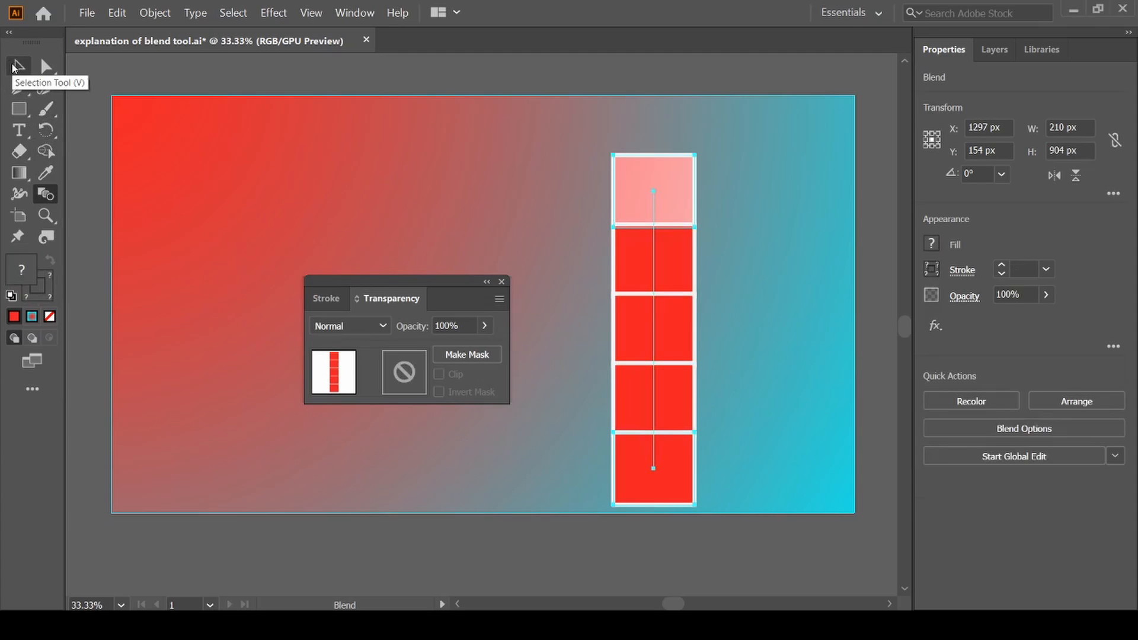
Step: Set the blend's spacing to Specified Steps with 2 steps, with the preview on
{"action": "double_click", "coordinate": [42, 193]}
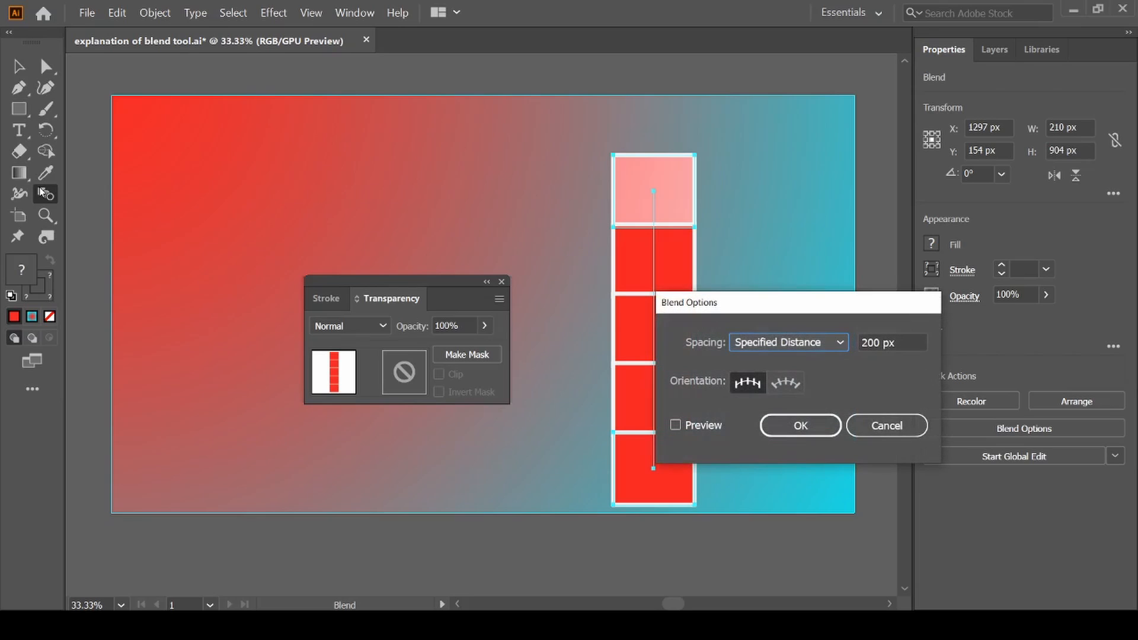
{"action": "left_click", "coordinate": [842, 343]}
{"action": "left_click", "coordinate": [805, 381]}
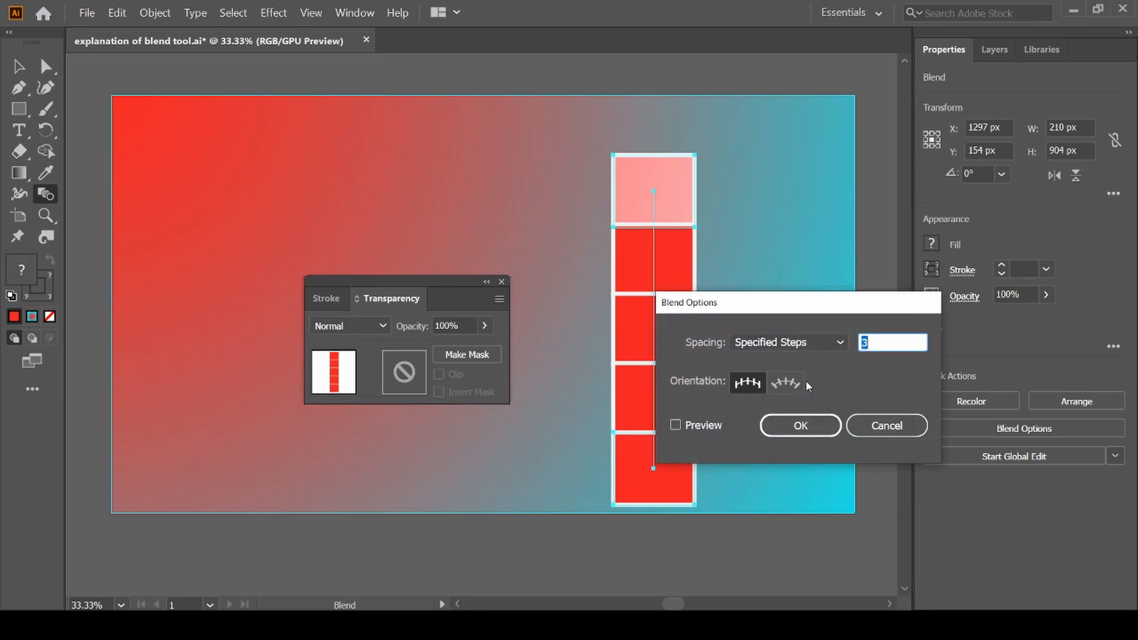
{"action": "left_click", "coordinate": [676, 426]}
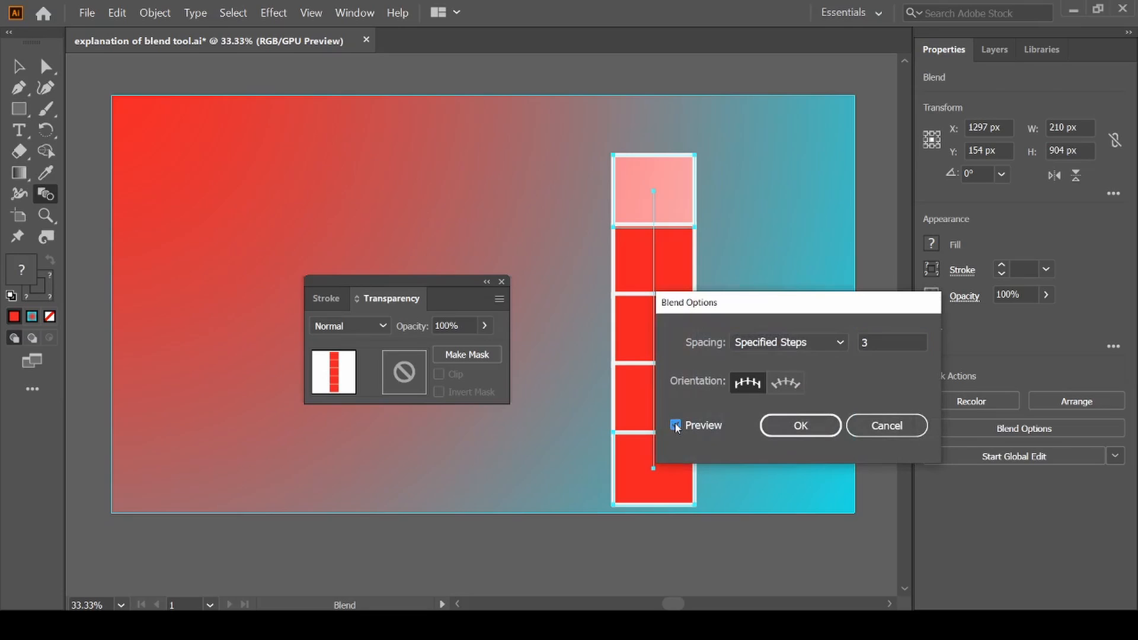
{"action": "left_click", "coordinate": [880, 343]}
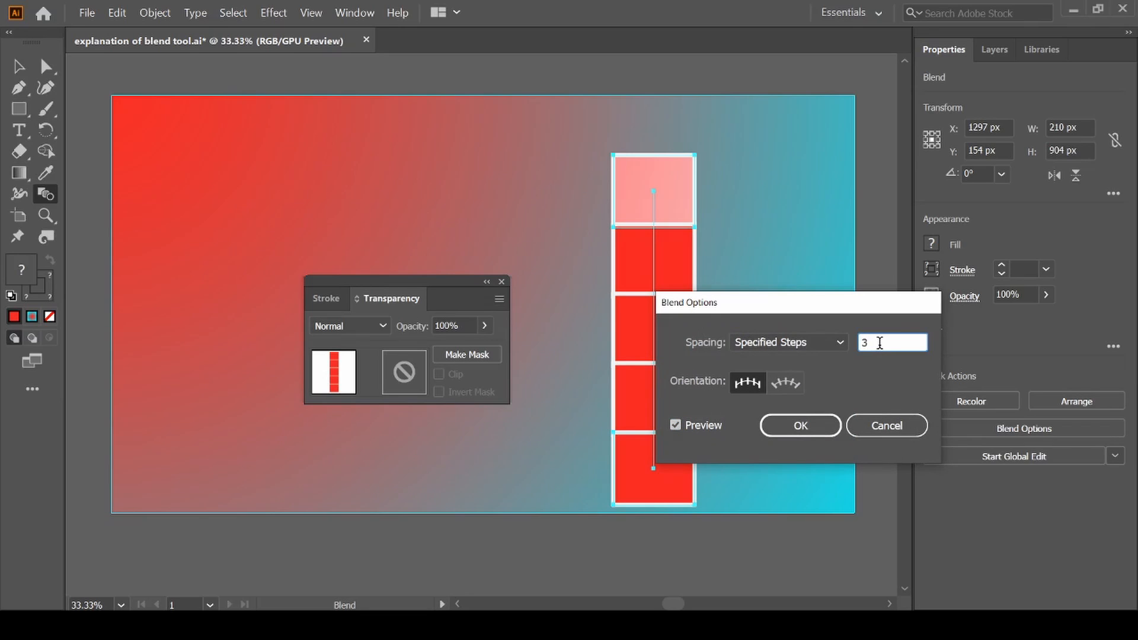
{"action": "key", "text": "Down"}
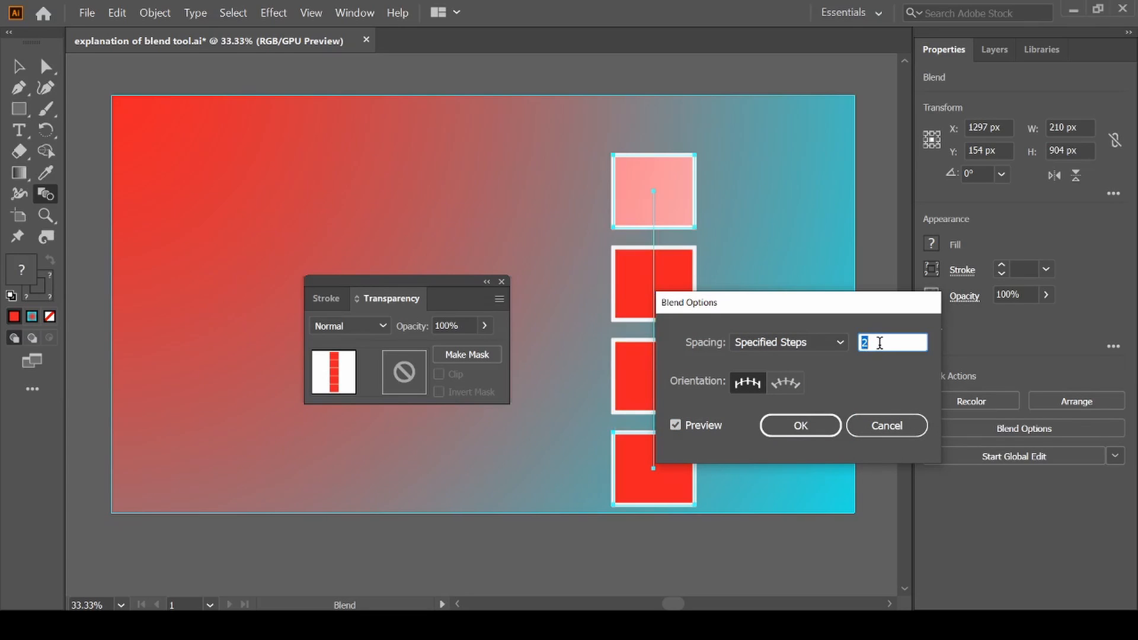
{"action": "left_click", "coordinate": [801, 426]}
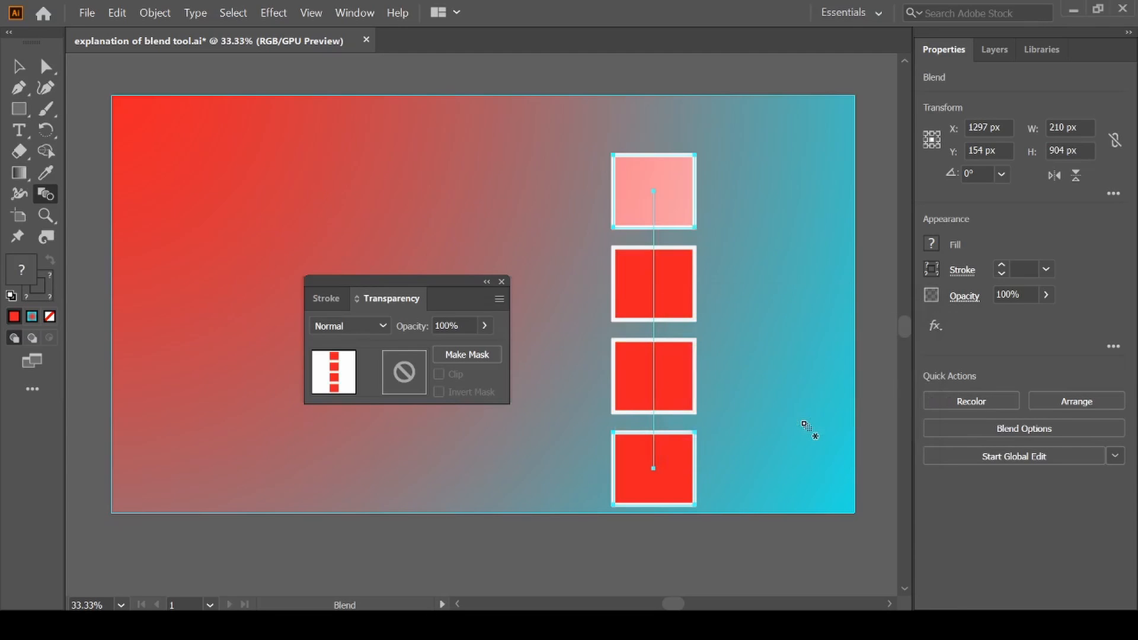
Step: Move the Transparency settings away from the squares and place a copy of the blend about 355 px to the left of the original
{"action": "key", "text": "v"}
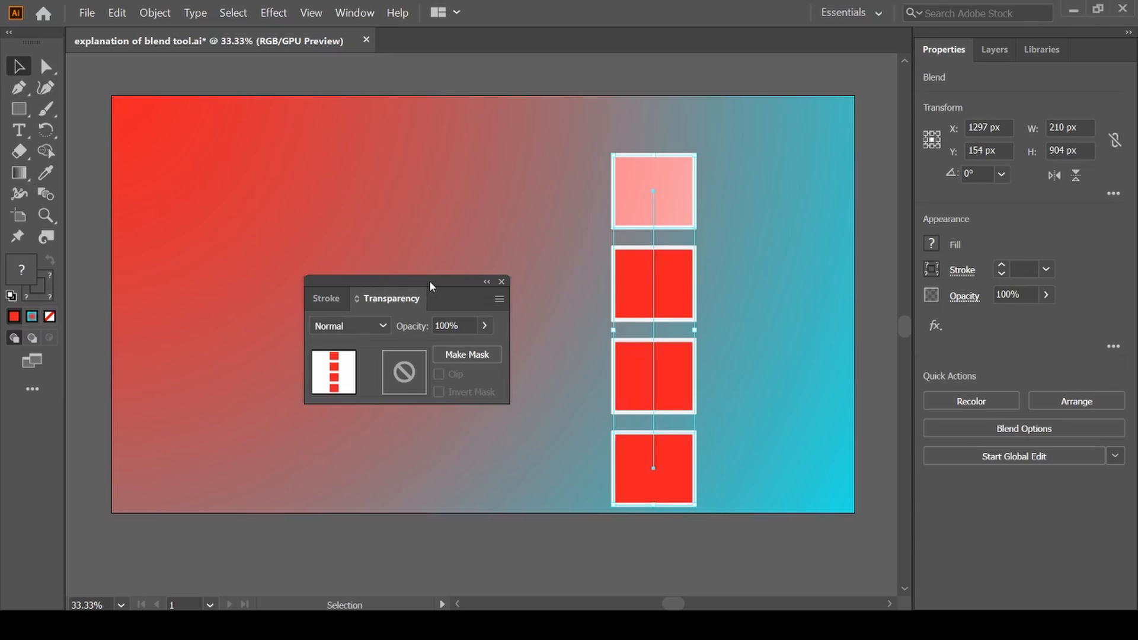
{"action": "left_click_drag", "start_coordinate": [429, 280], "coordinate": [242, 267]}
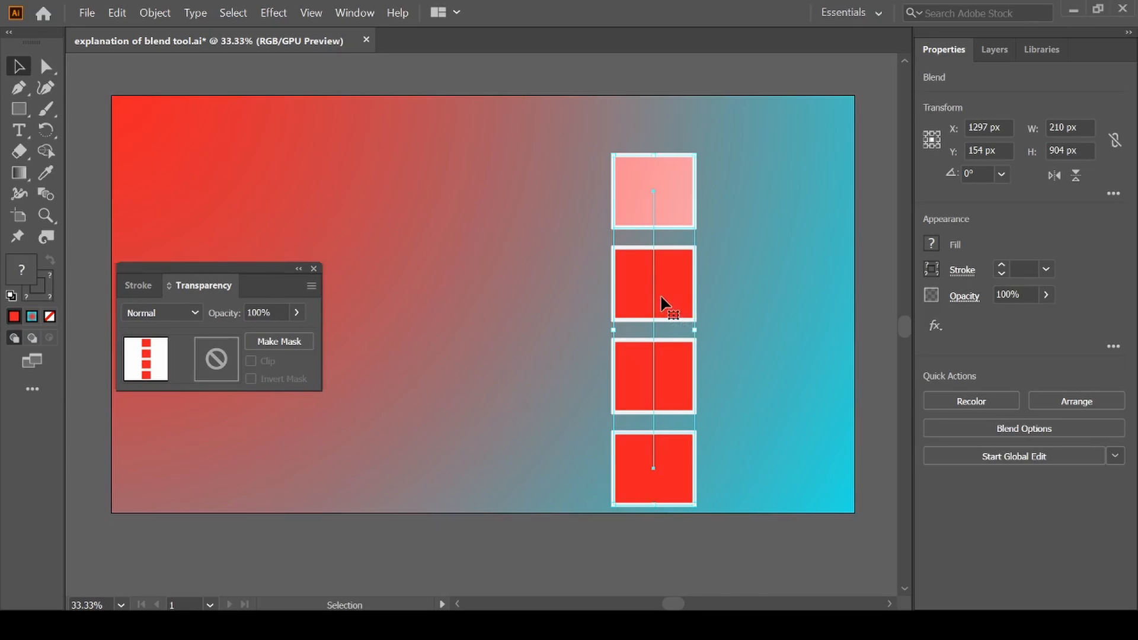
{"action": "left_click_drag", "start_coordinate": [663, 303], "coordinate": [525, 295]}
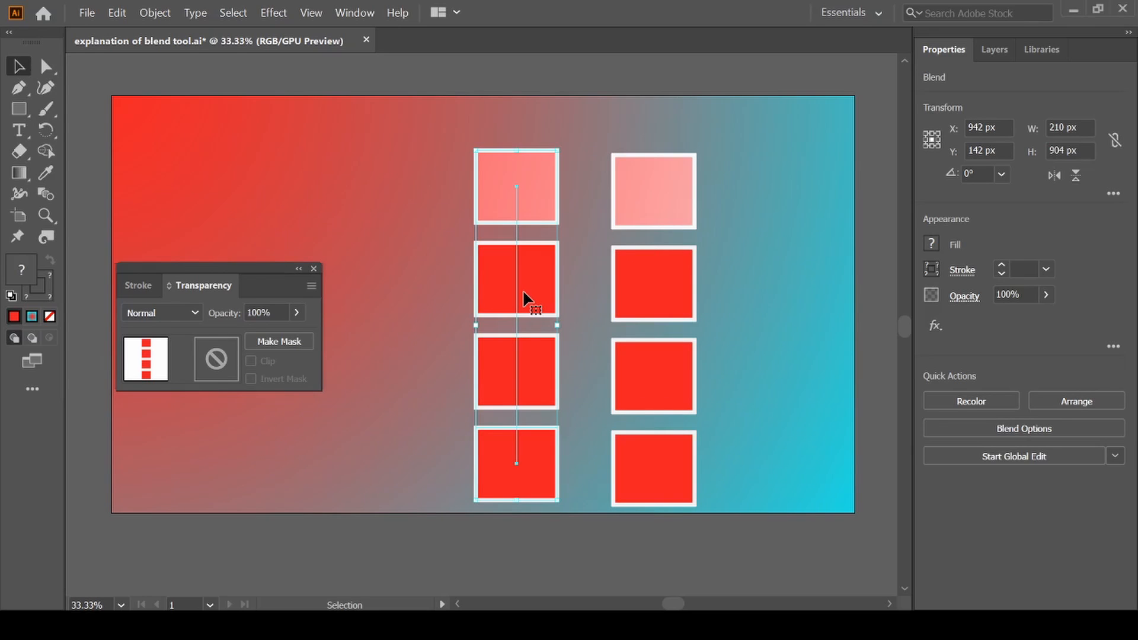
{"action": "left_click", "coordinate": [643, 196]}
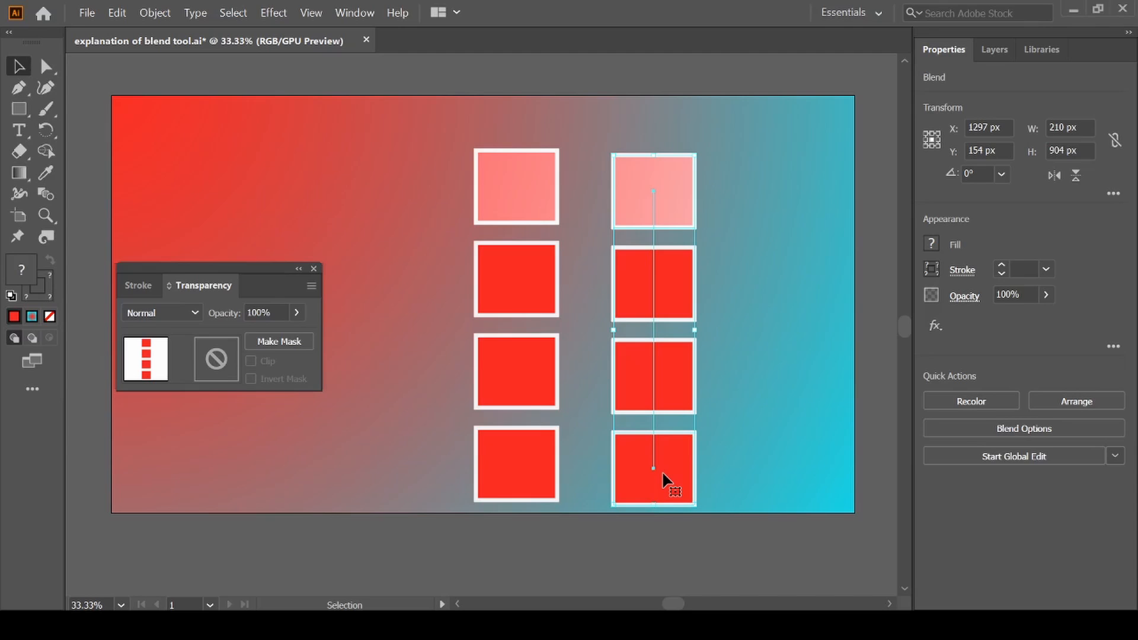
Step: Reverse the left blend copy front to back and deselect it
{"action": "left_click", "coordinate": [515, 371]}
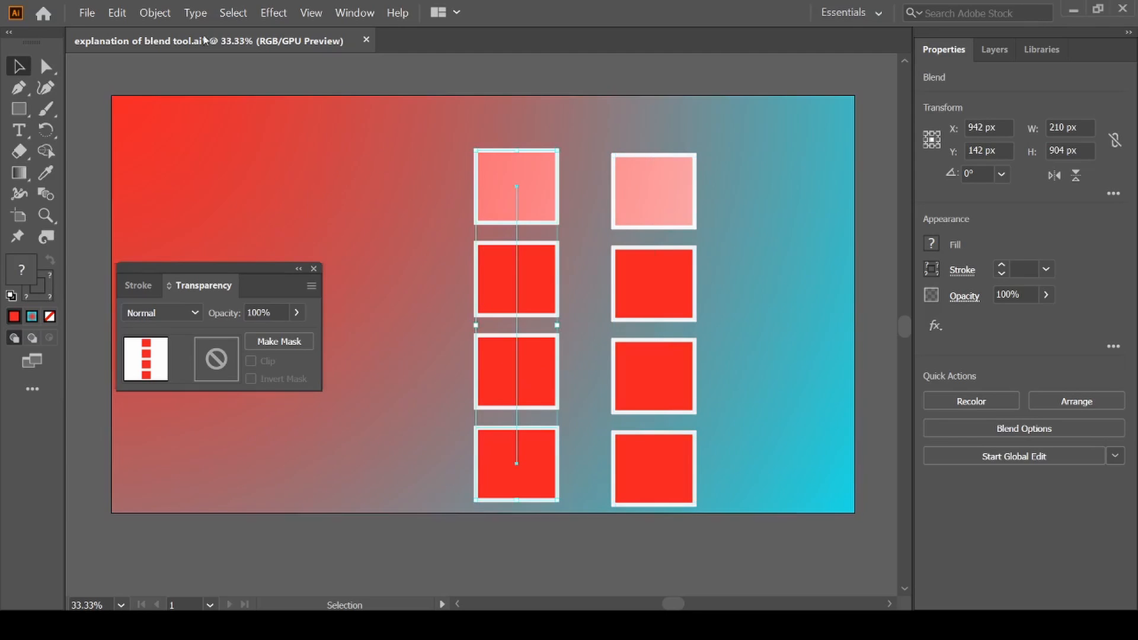
{"action": "left_click", "coordinate": [154, 15]}
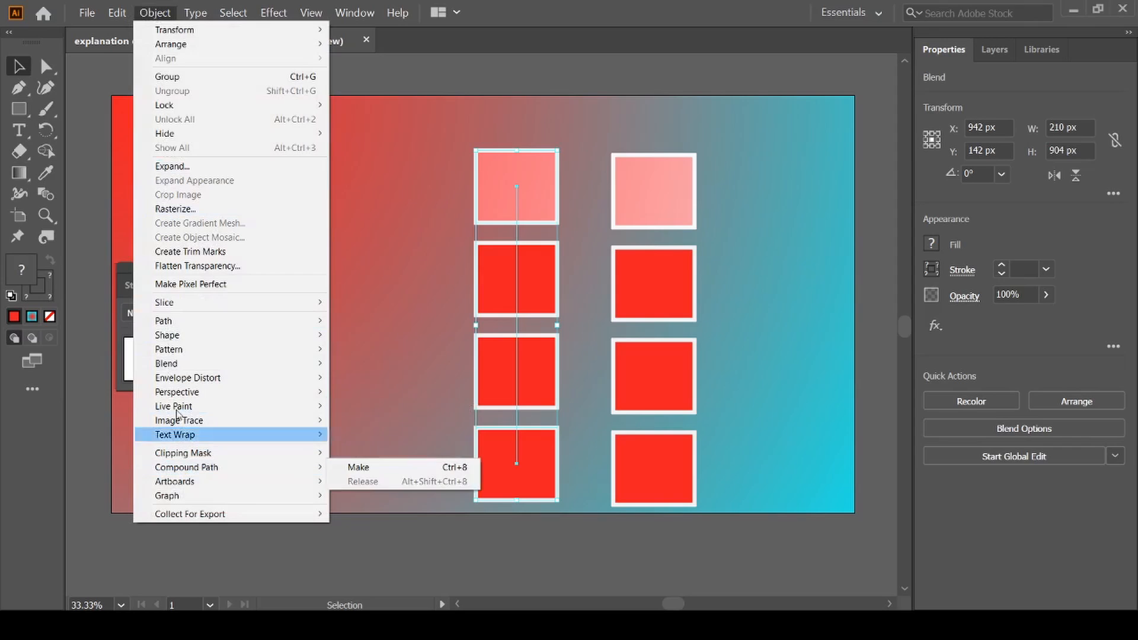
{"action": "mouse_move", "coordinate": [172, 369]}
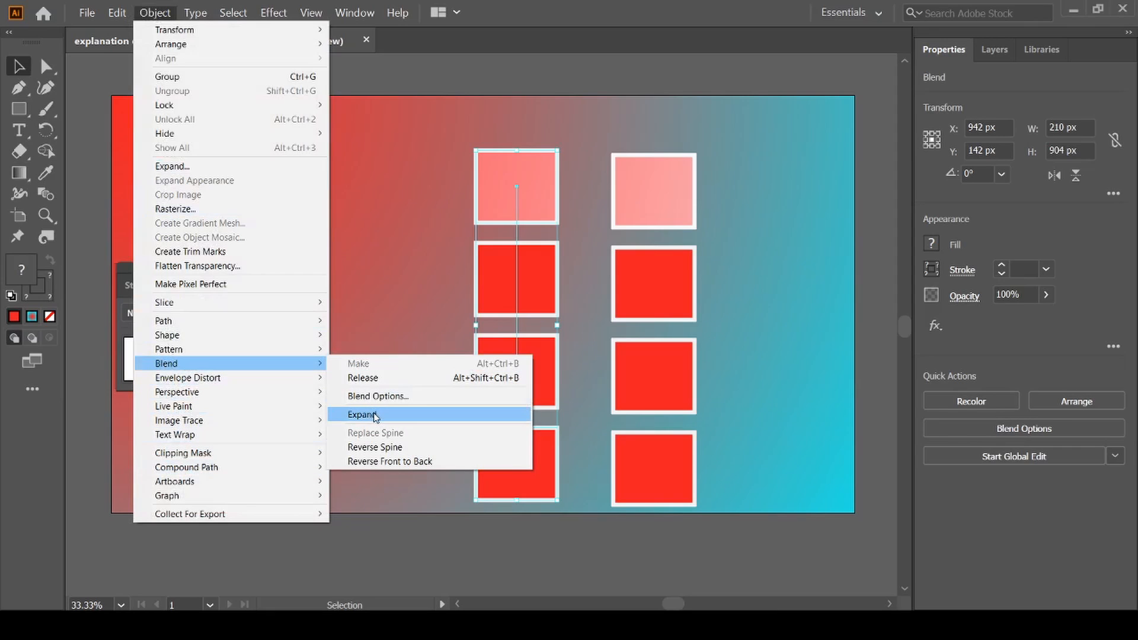
{"action": "left_click", "coordinate": [384, 462]}
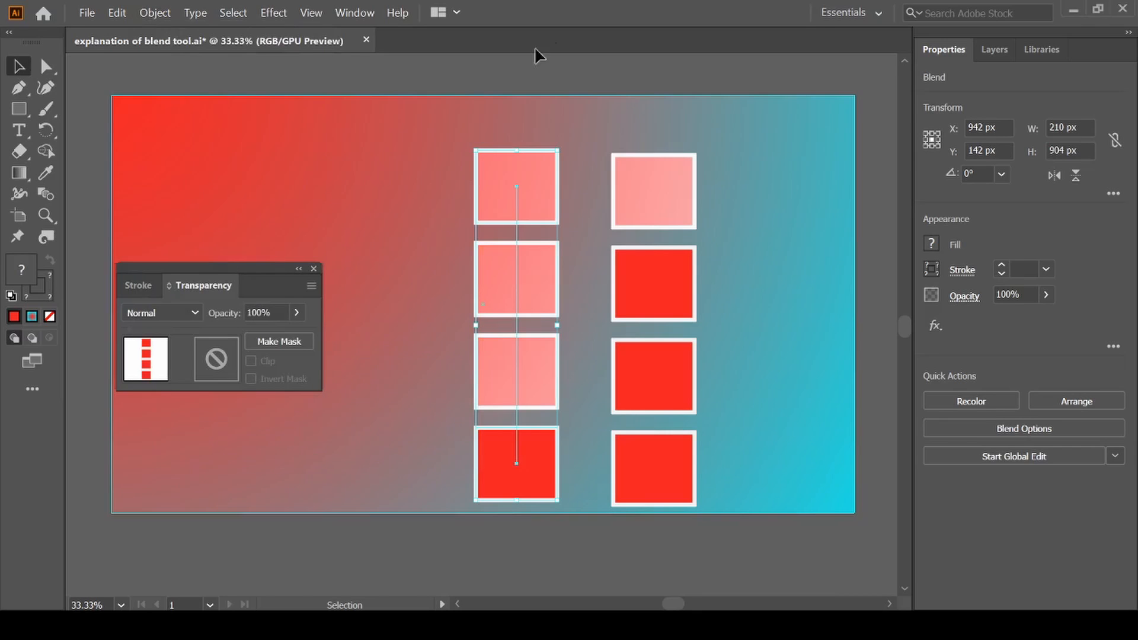
{"action": "left_click", "coordinate": [545, 69]}
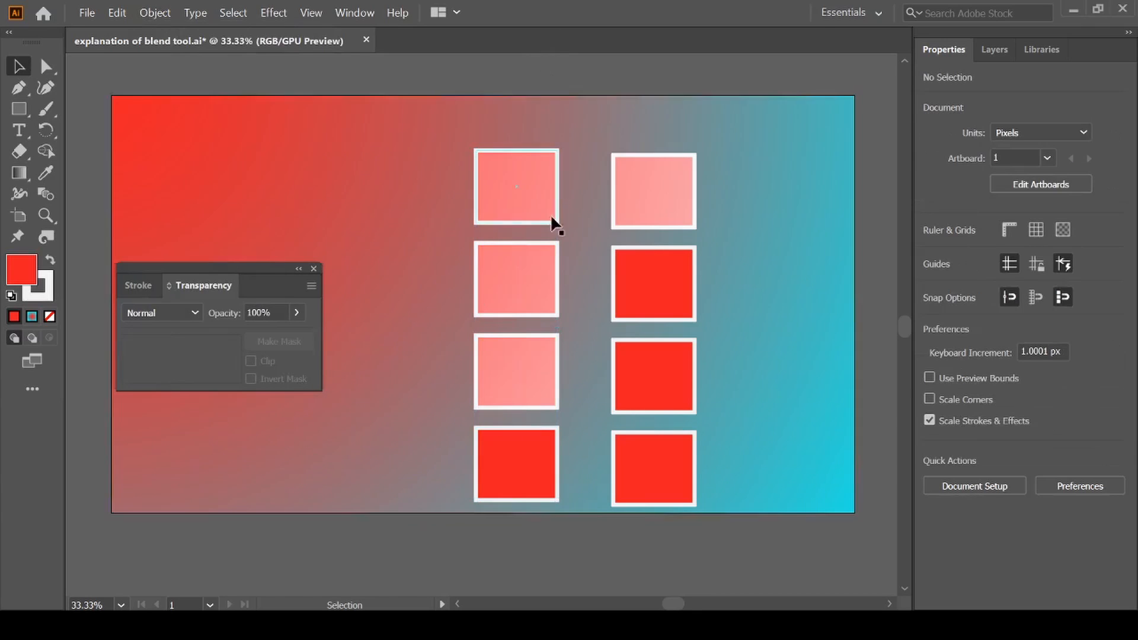
Step: Expand both blends with Object, Fill and Stroke included, and ungroup them into separate squares
{"action": "left_click", "coordinate": [515, 455]}
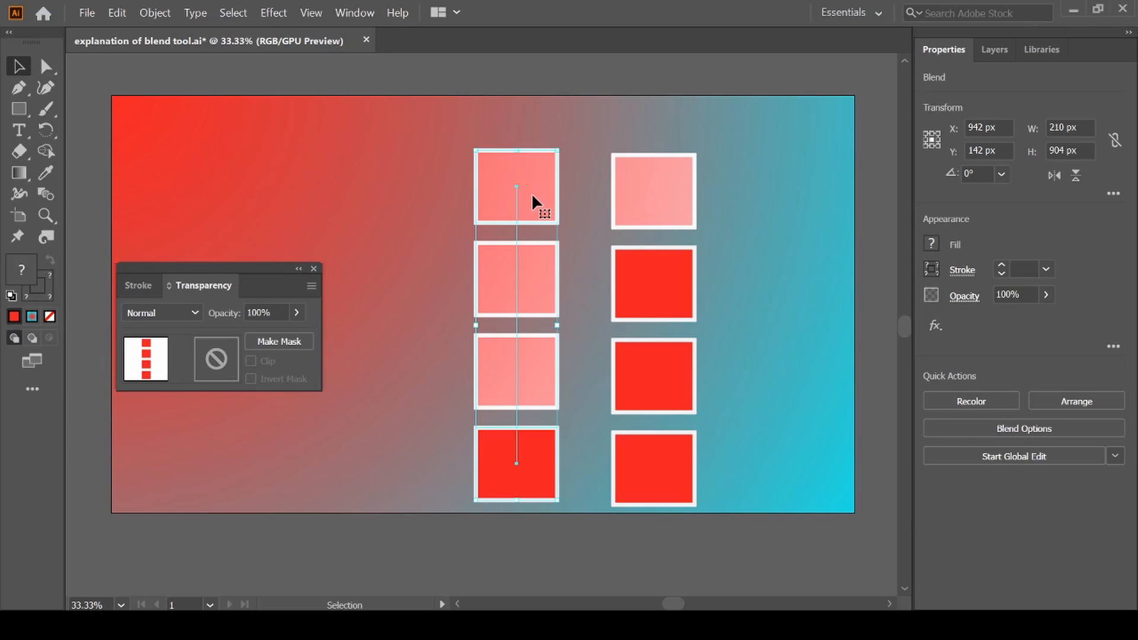
{"action": "left_click", "coordinate": [637, 195], "text": "shift"}
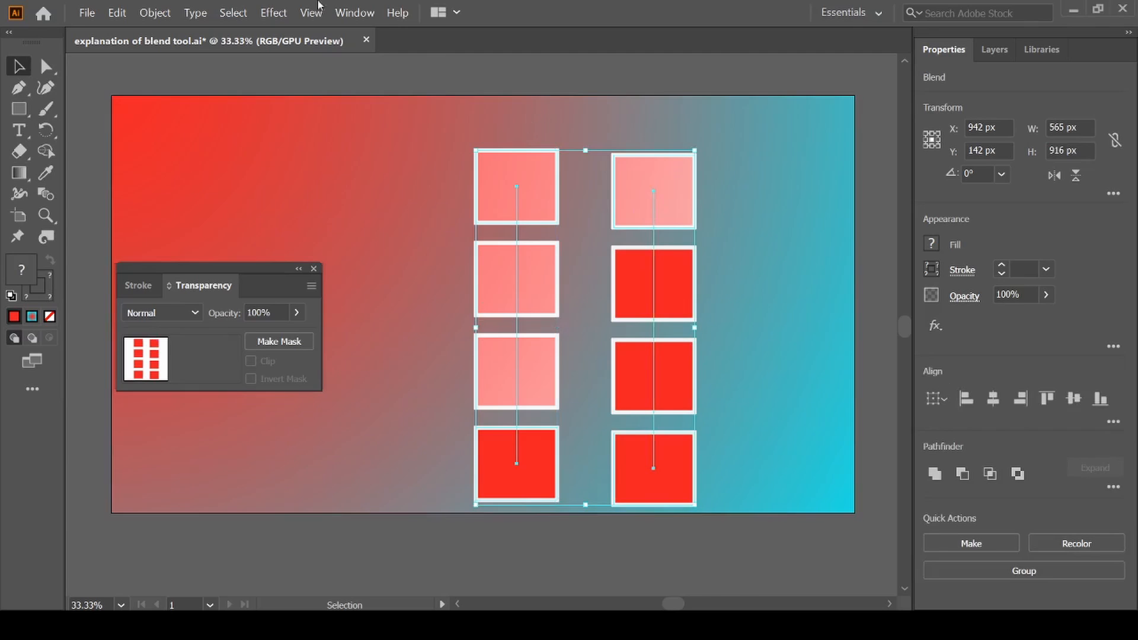
{"action": "left_click", "coordinate": [156, 13]}
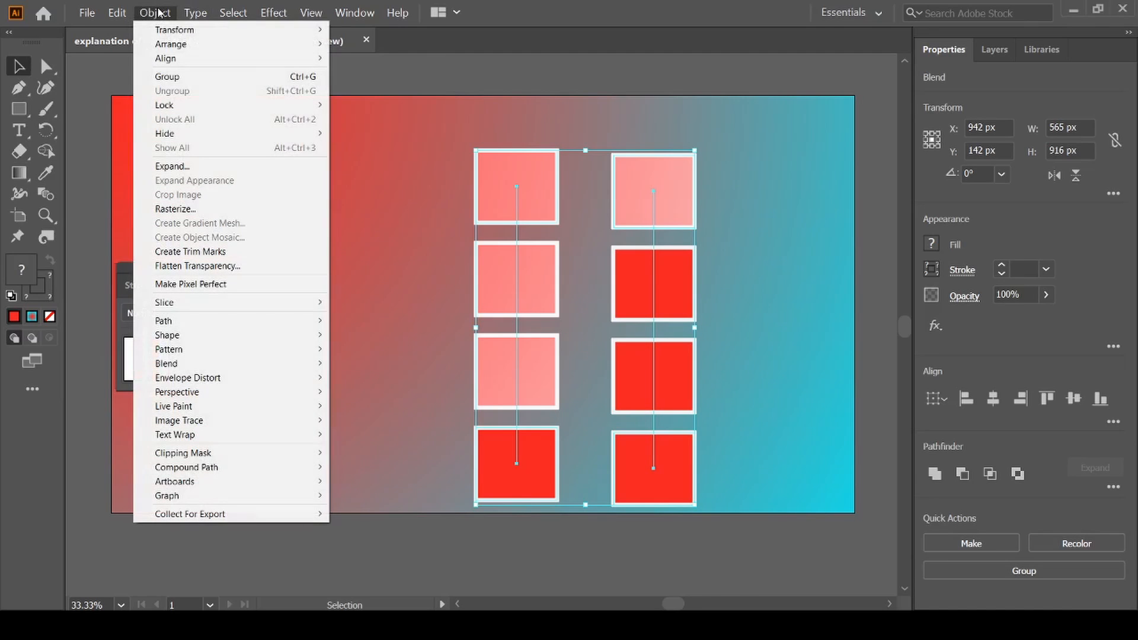
{"action": "left_click", "coordinate": [171, 168]}
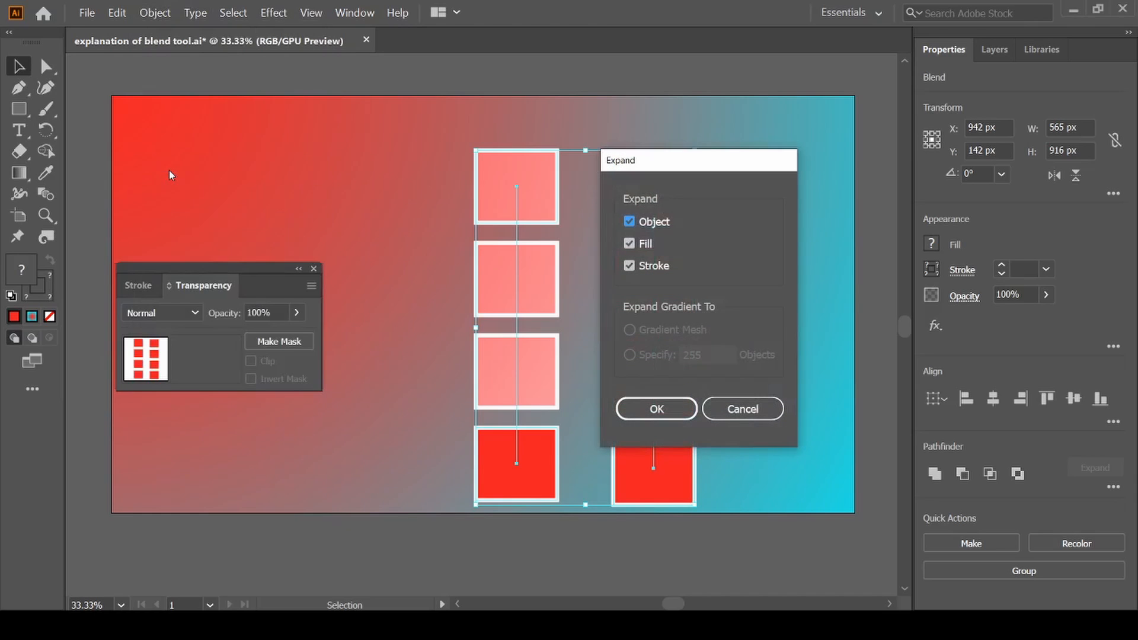
{"action": "left_click", "coordinate": [655, 407]}
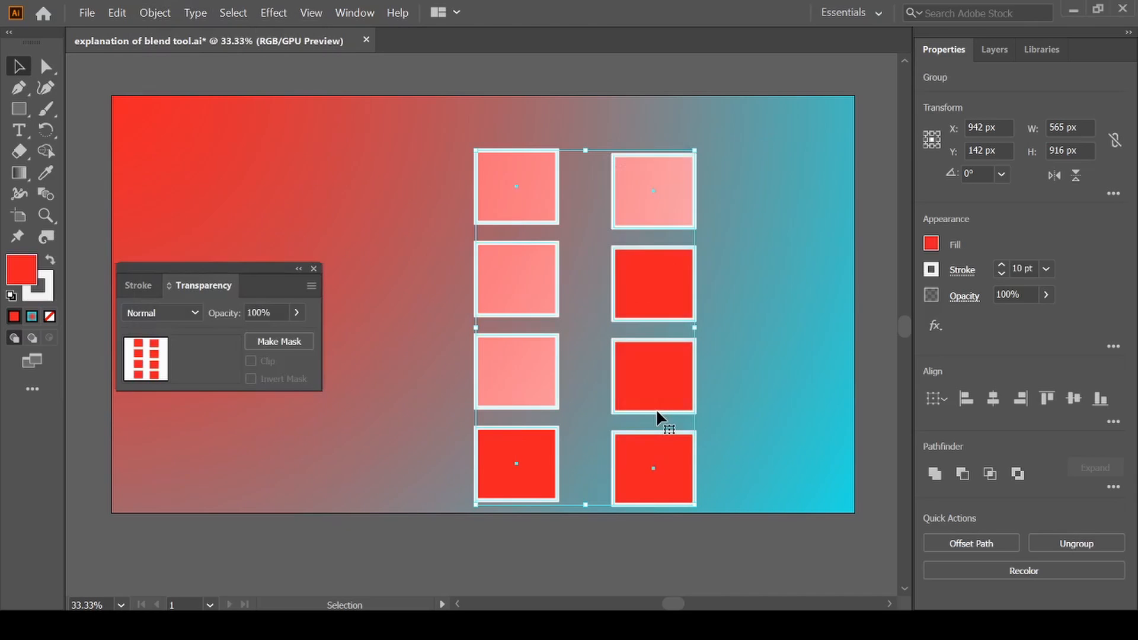
{"action": "right_click", "coordinate": [655, 408]}
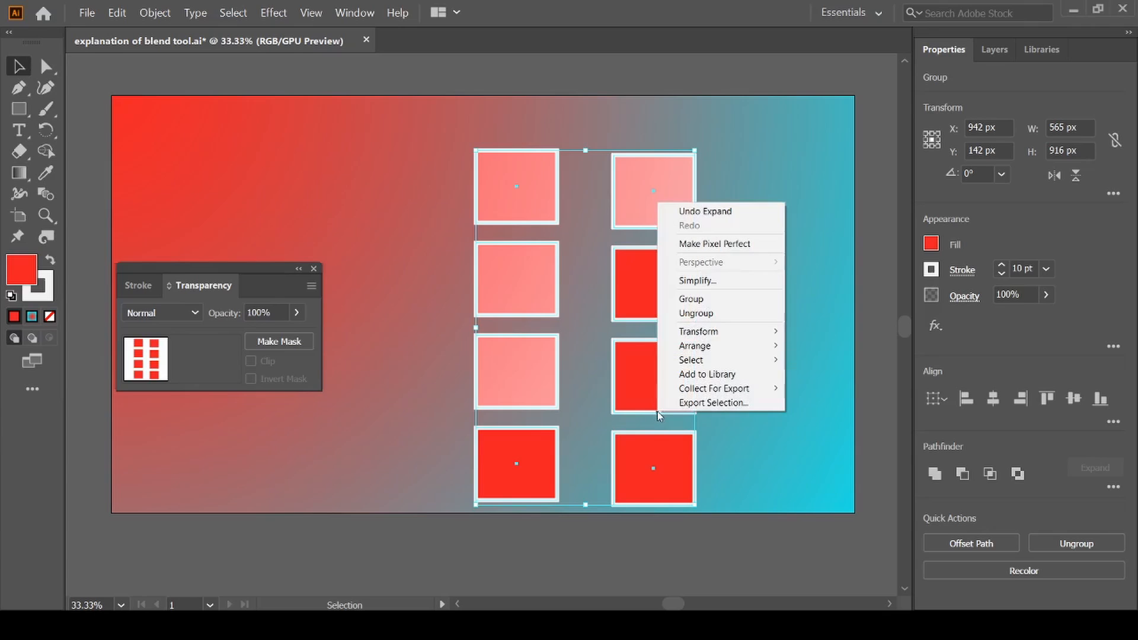
{"action": "left_click", "coordinate": [700, 320]}
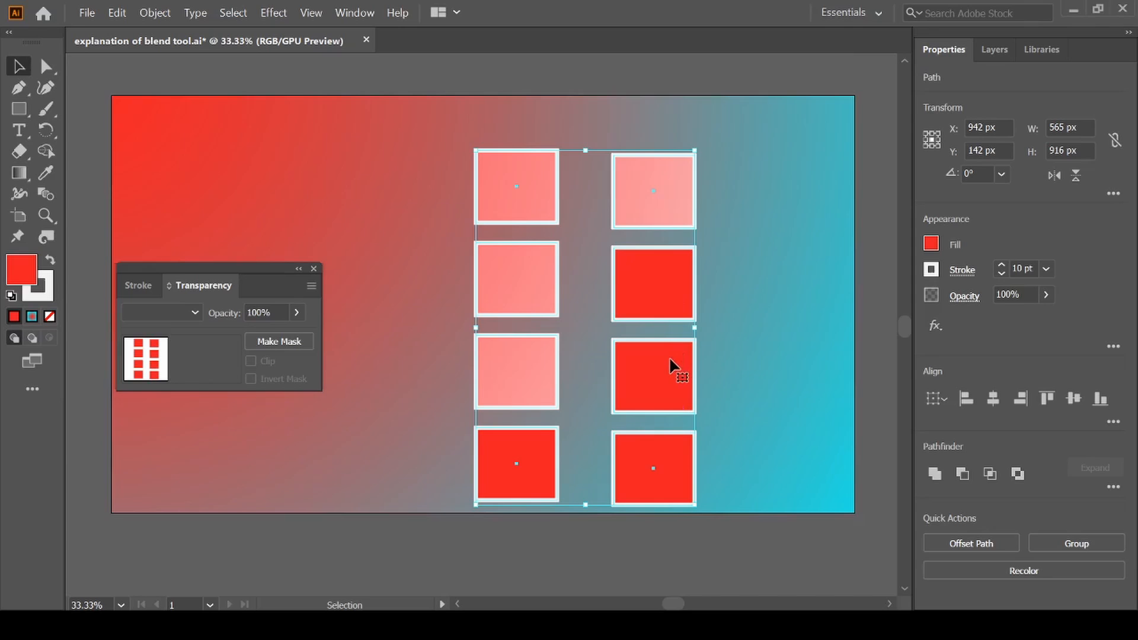
{"action": "left_click", "coordinate": [801, 325]}
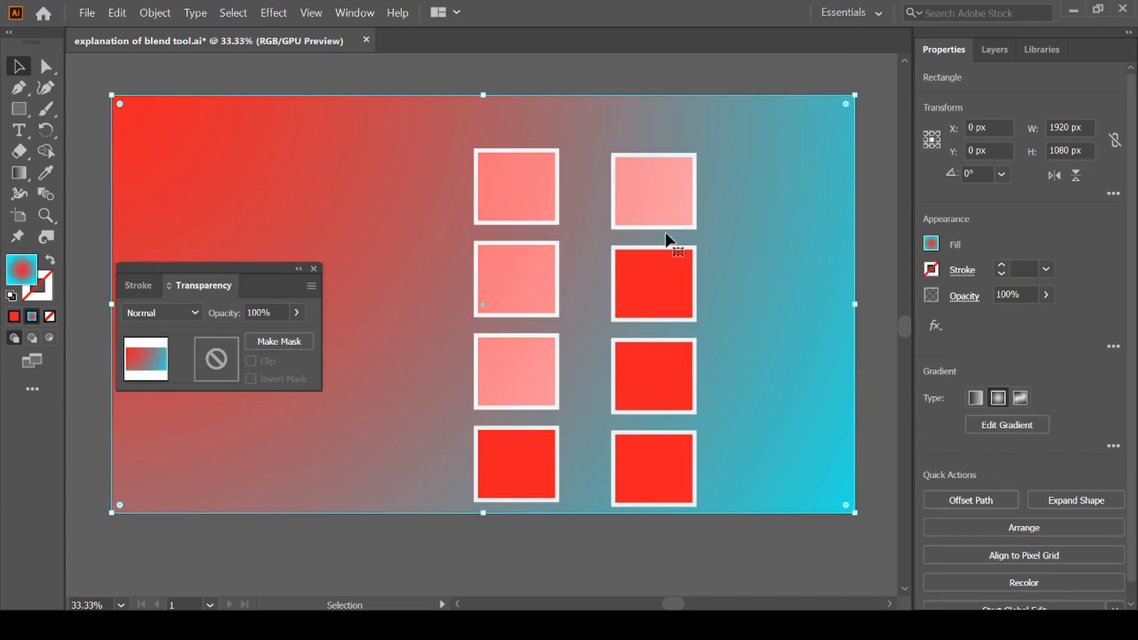
Step: Check the transparency blending mode of each square in the right column
{"action": "left_click", "coordinate": [658, 211]}
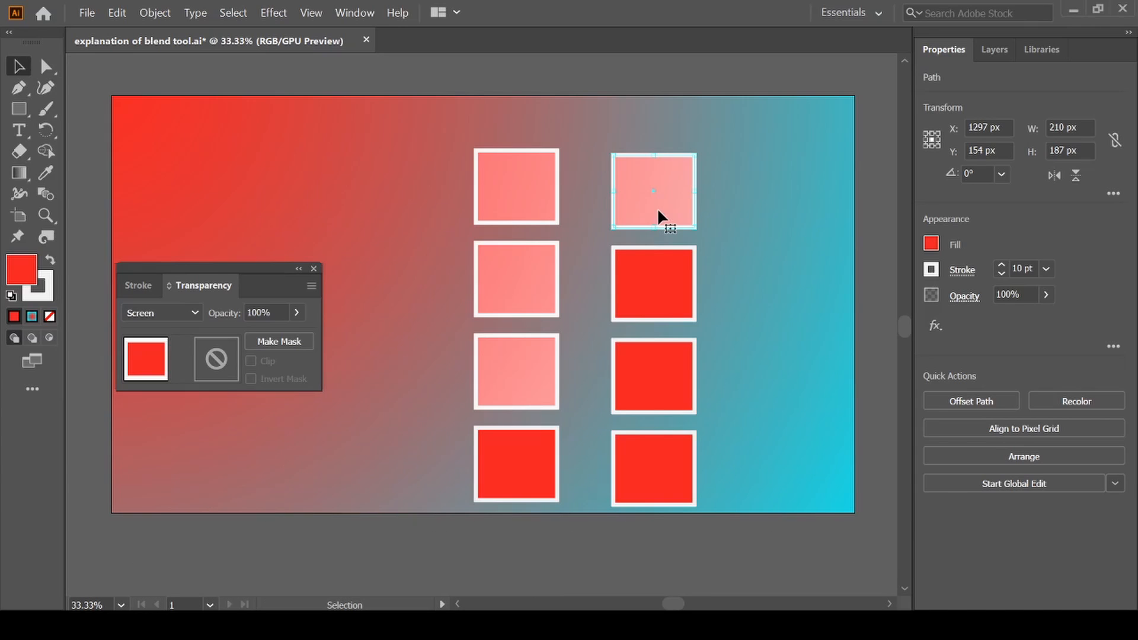
{"action": "left_click", "coordinate": [657, 477]}
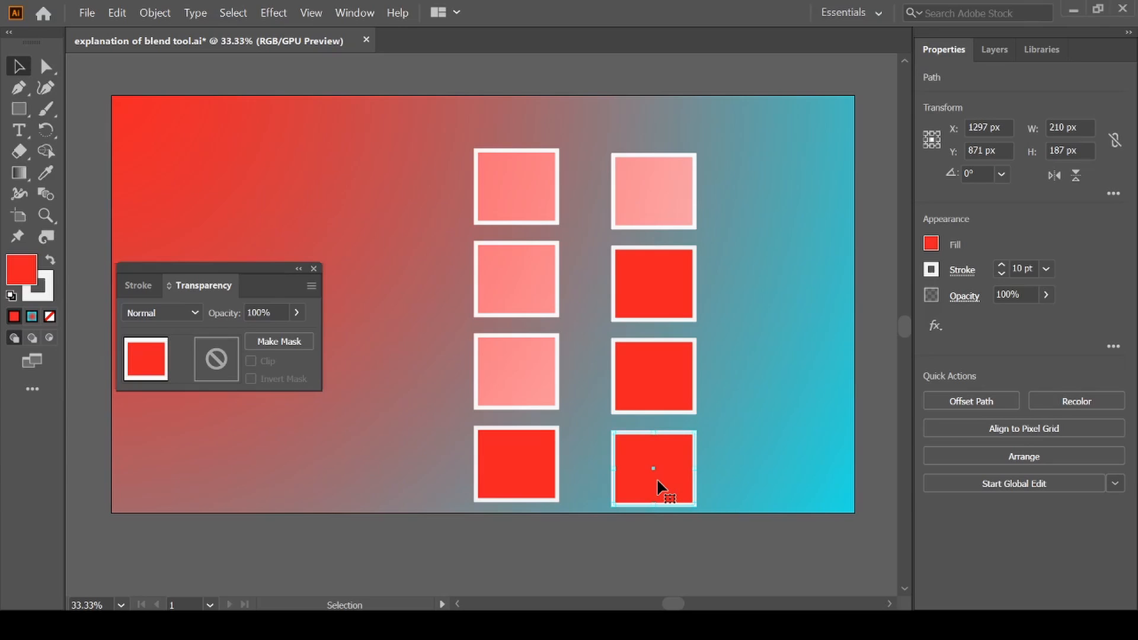
{"action": "left_click", "coordinate": [652, 385]}
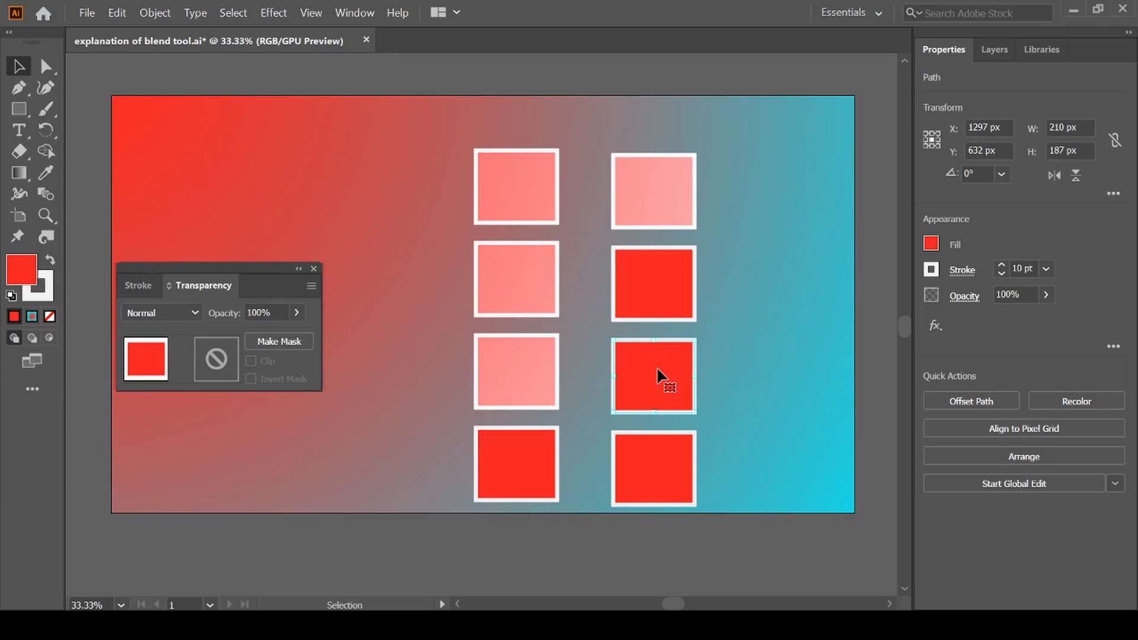
{"action": "left_click", "coordinate": [670, 291]}
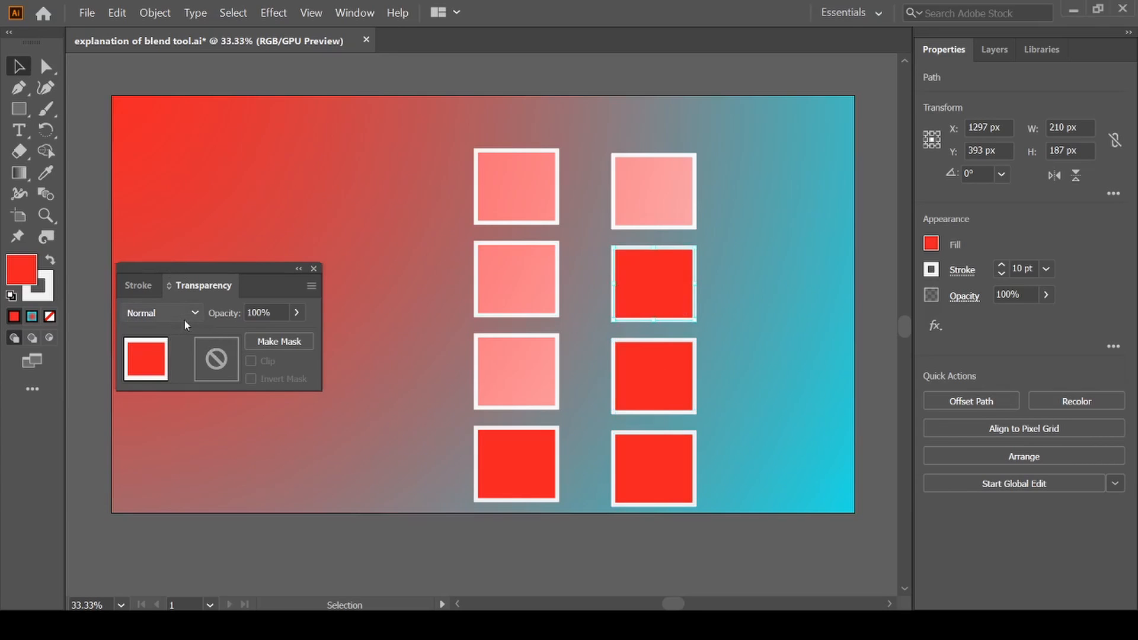
{"action": "left_click", "coordinate": [647, 195]}
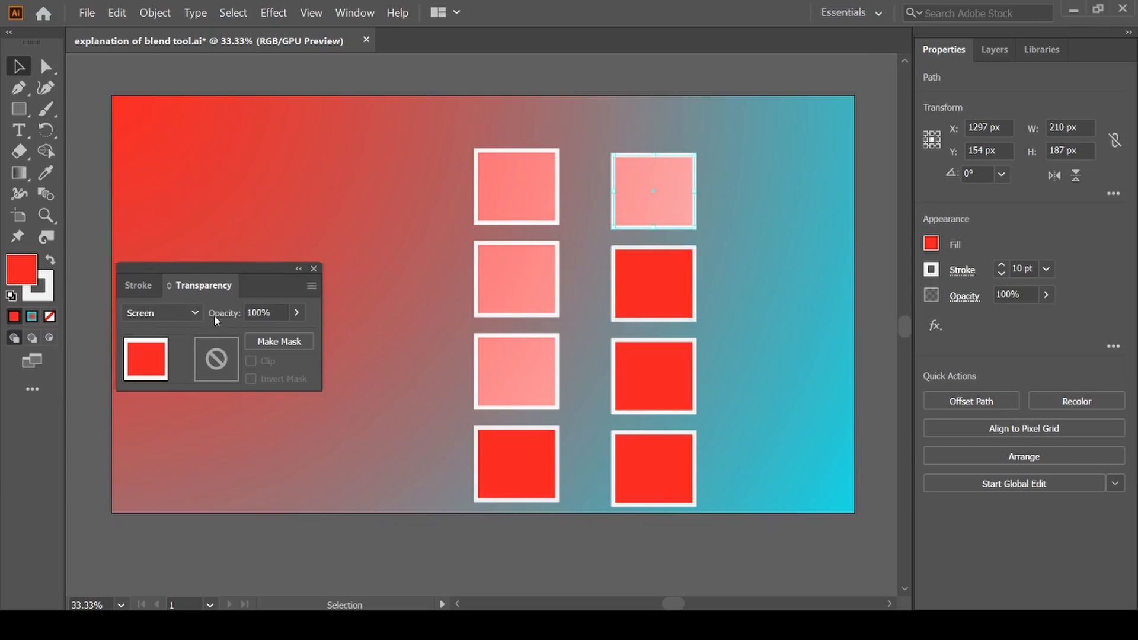
Step: Check the blending modes of the left column's top and bottom squares and of its two intermediate squares
{"action": "left_click", "coordinate": [527, 186]}
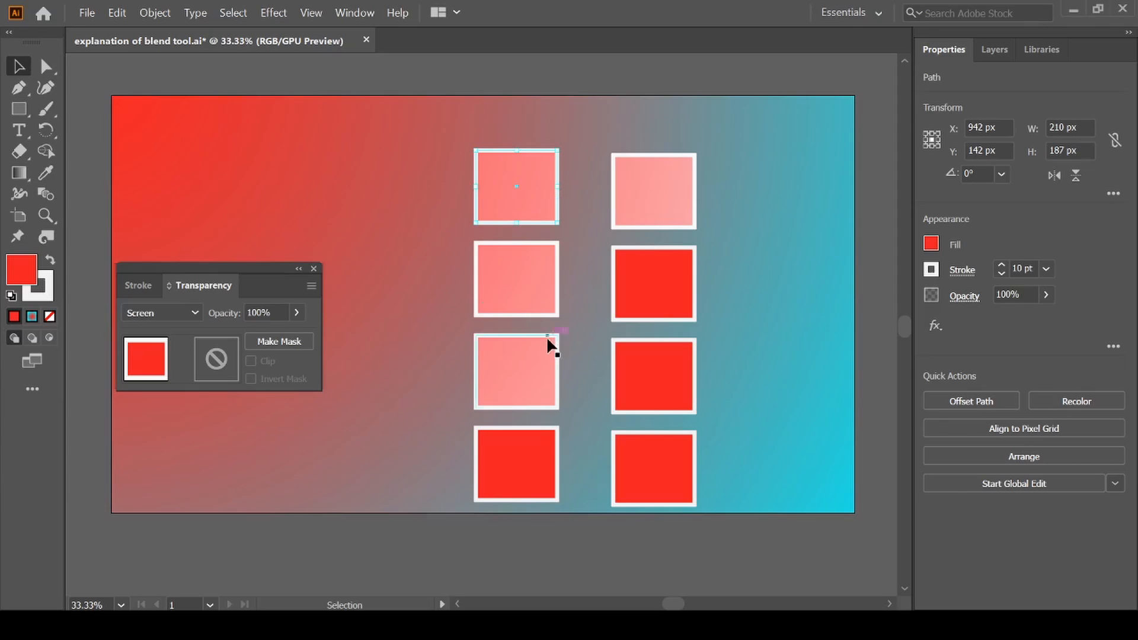
{"action": "left_click", "coordinate": [520, 442]}
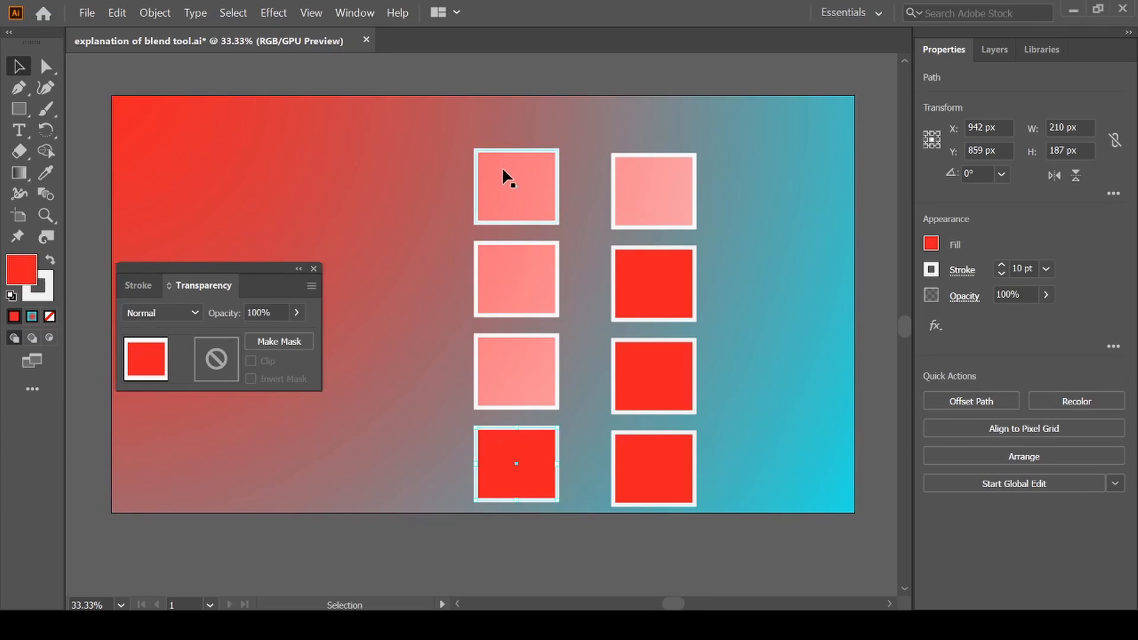
{"action": "left_click", "coordinate": [532, 291]}
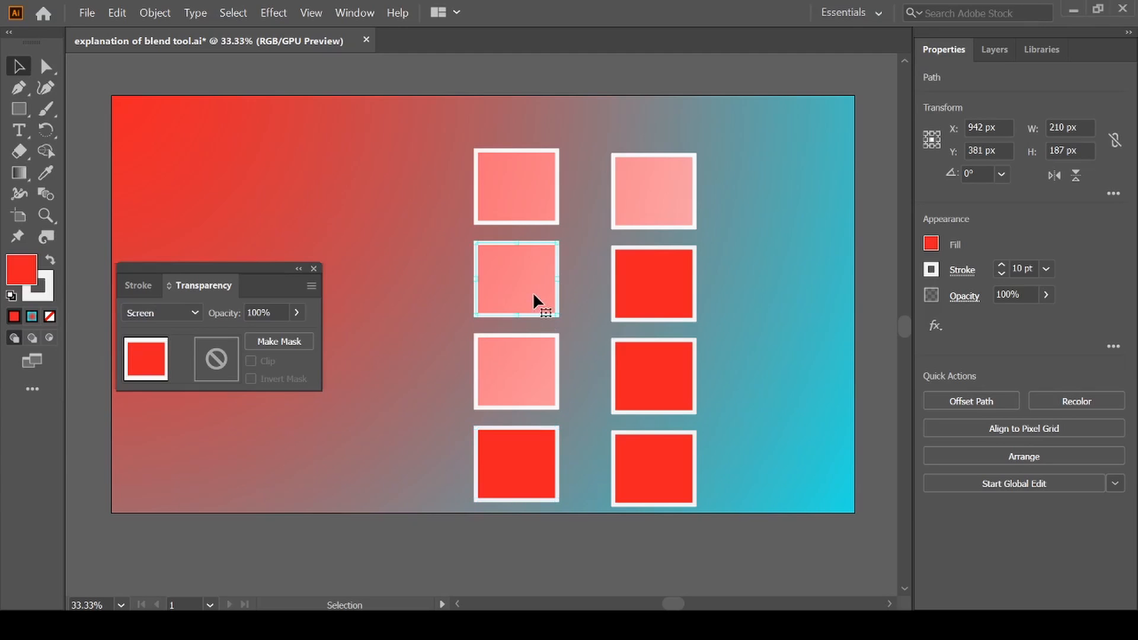
{"action": "left_click", "coordinate": [529, 374], "text": "shift"}
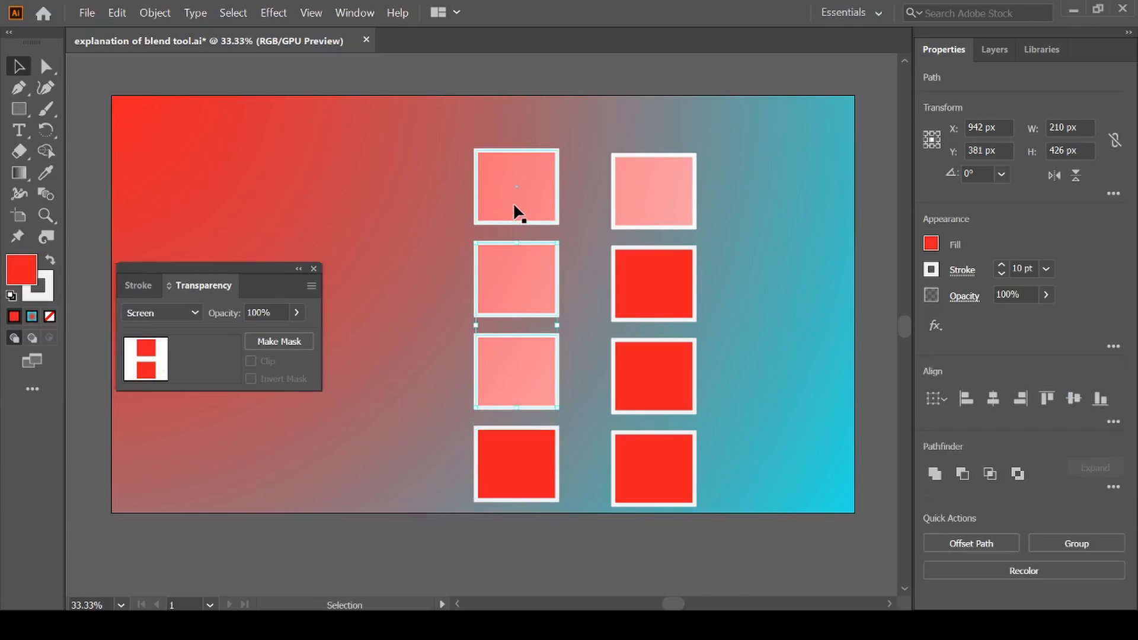
Step: Clear the selection and move the floating Transparency settings off the gradient artwork's left side
{"action": "left_click", "coordinate": [436, 265]}
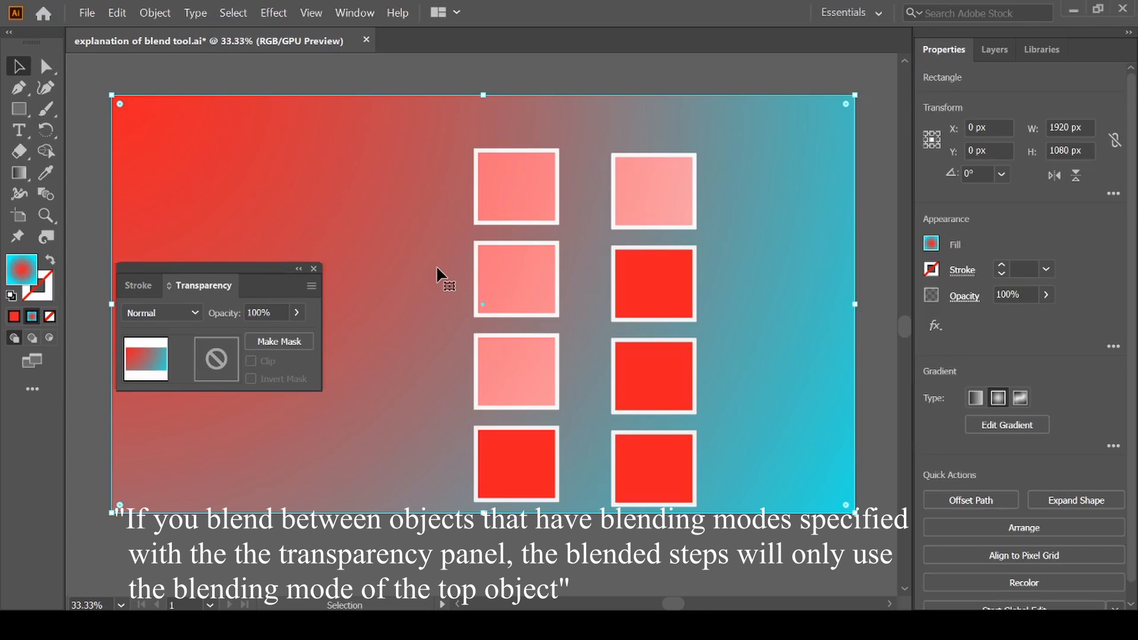
{"action": "key", "text": "ctrl+shift+a"}
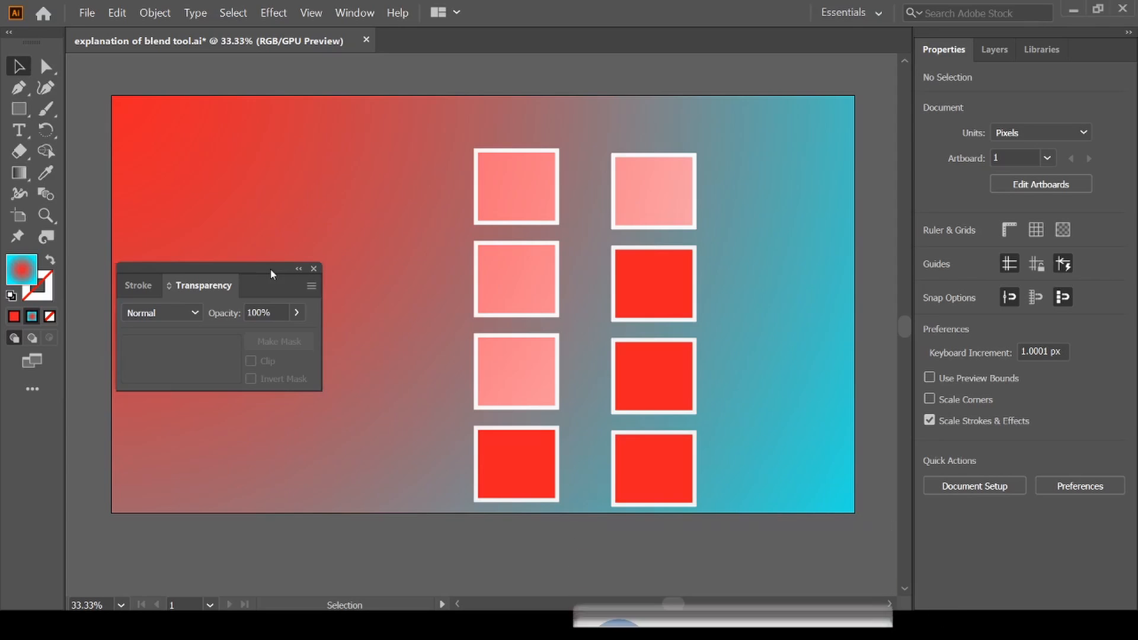
{"action": "left_click_drag", "start_coordinate": [270, 268], "coordinate": [110, 282]}
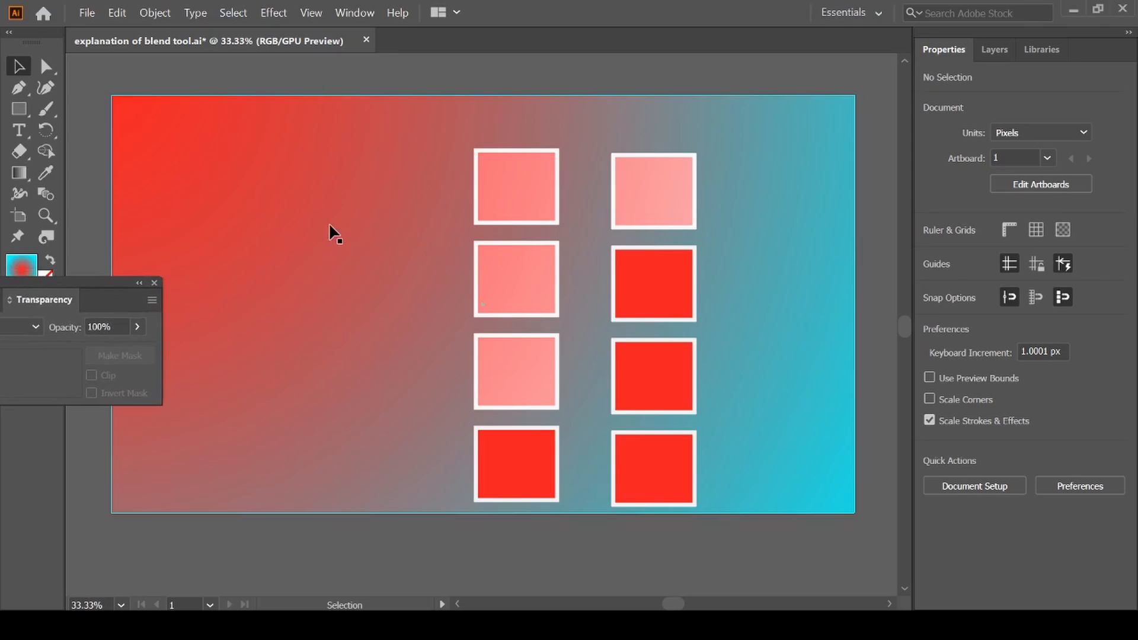
Step: Draw a circle about 286 px wide in the artboard's upper-left area and fill it with the yellow square pattern swatch
{"action": "scroll", "coordinate": [329, 225], "scroll_direction": "left", "scroll_amount": 5}
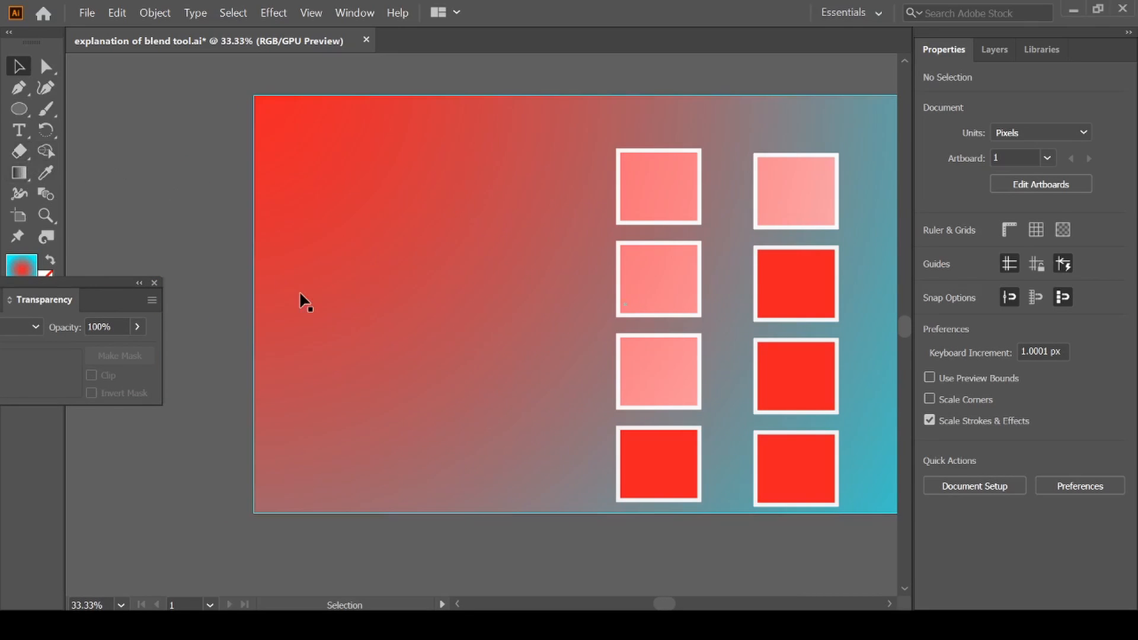
{"action": "key", "text": "l"}
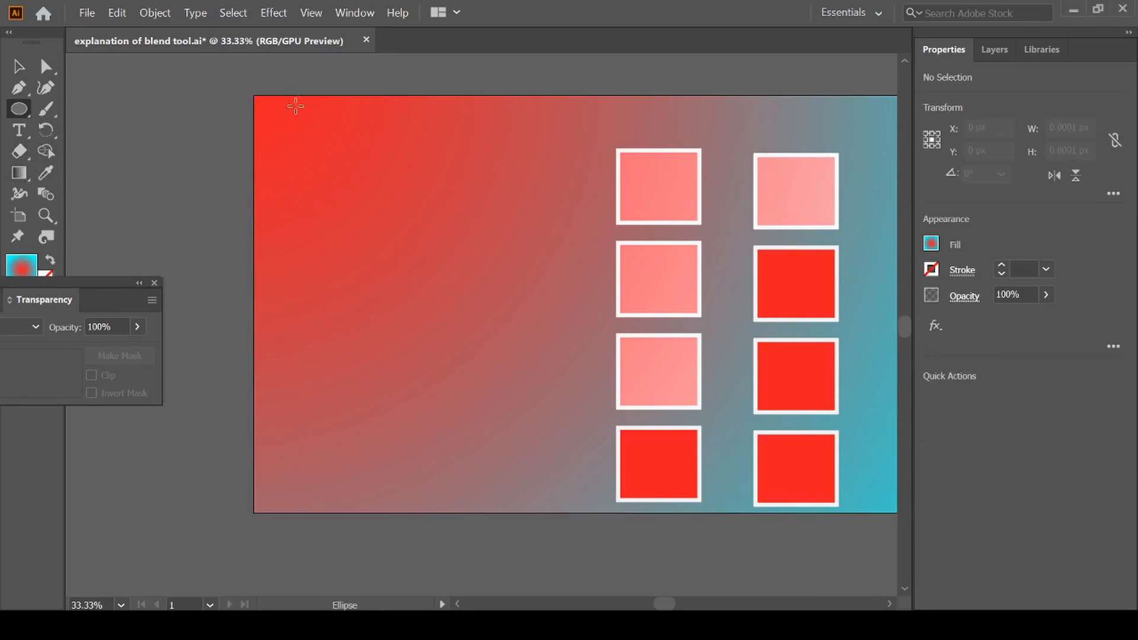
{"action": "mouse_move", "coordinate": [277, 133]}
{"action": "left_mouse_down"}
{"action": "mouse_move", "coordinate": [336, 168]}
{"action": "mouse_move", "coordinate": [389, 243]}
{"action": "left_mouse_up"}
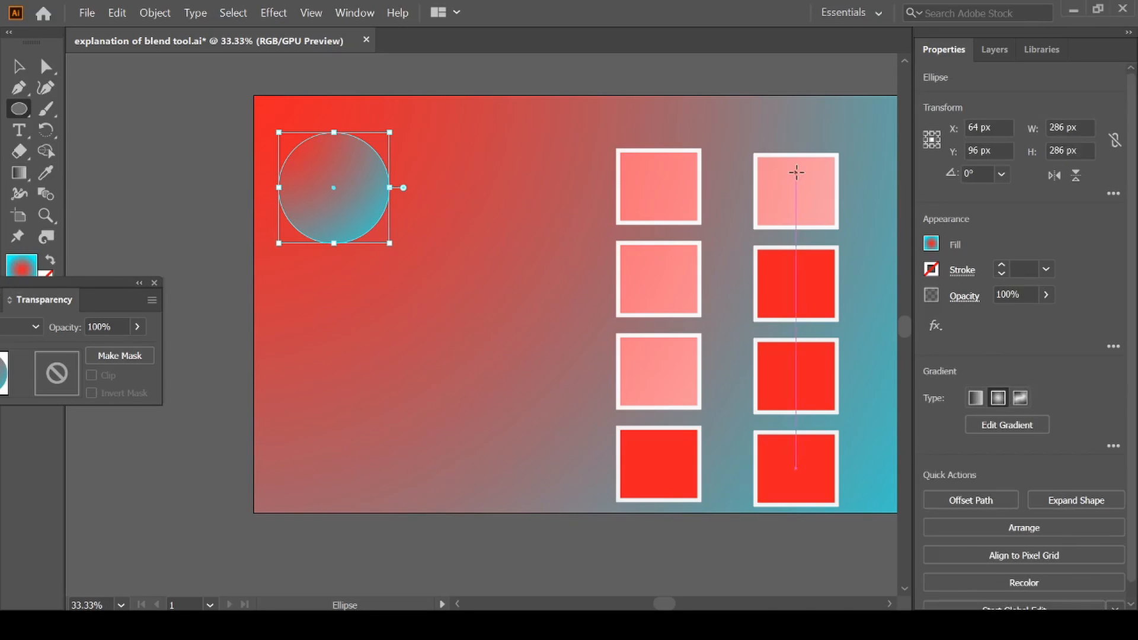
{"action": "left_click", "coordinate": [931, 245]}
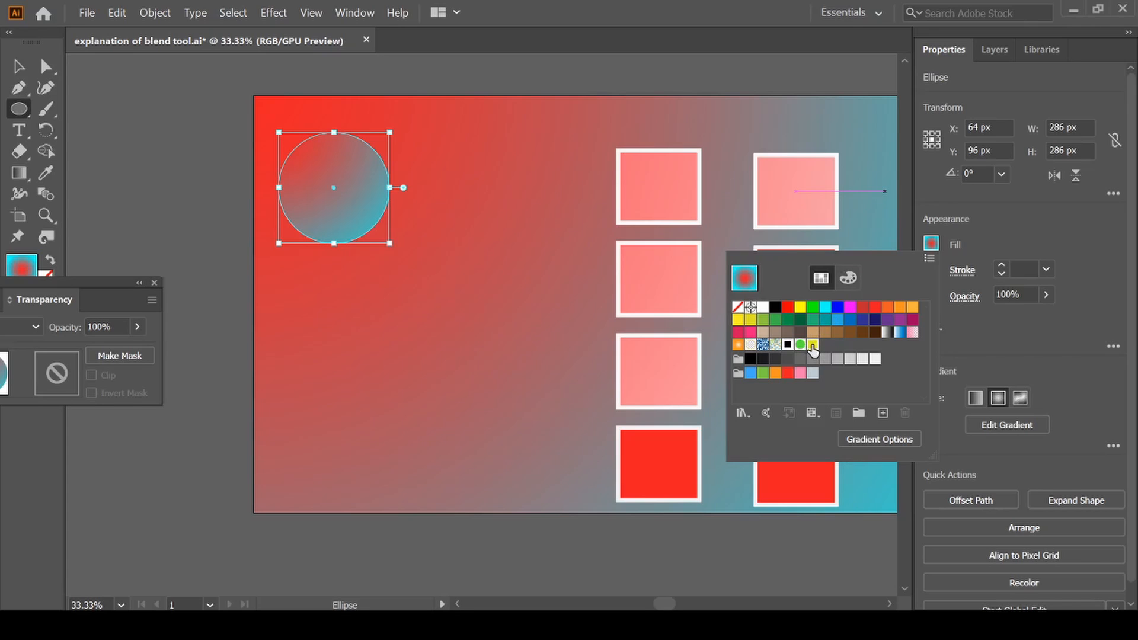
{"action": "left_click", "coordinate": [812, 349]}
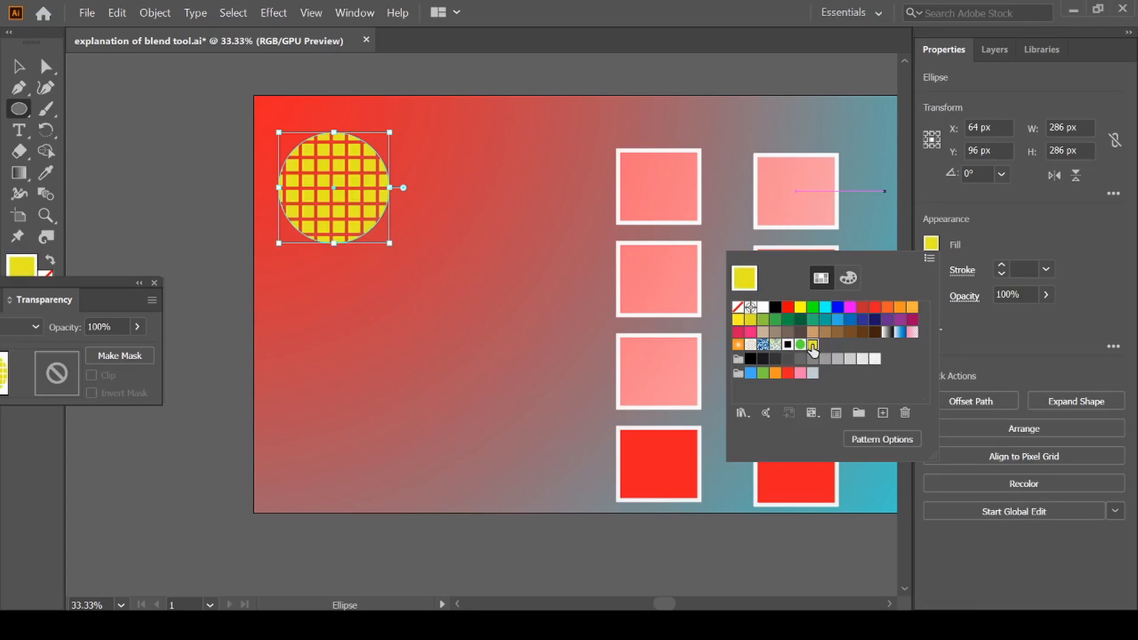
Step: Move the yellow patterned circle up near the artboard's top edge, to about X 49 px, Y 22 px, and deselect it
{"action": "left_click", "coordinate": [20, 65]}
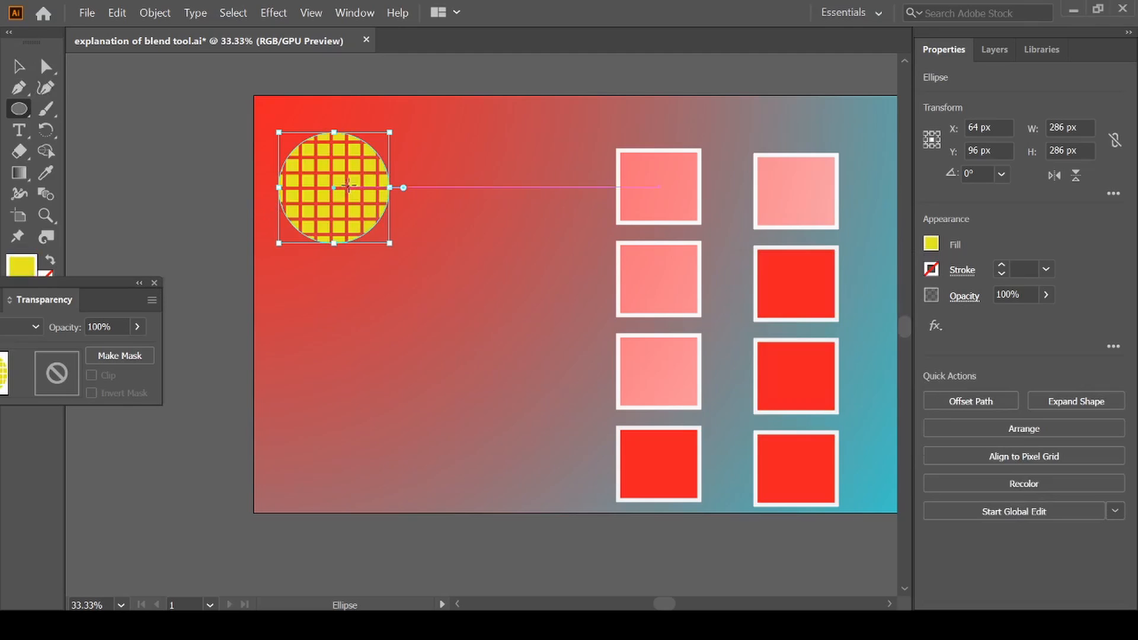
{"action": "key", "text": "v"}
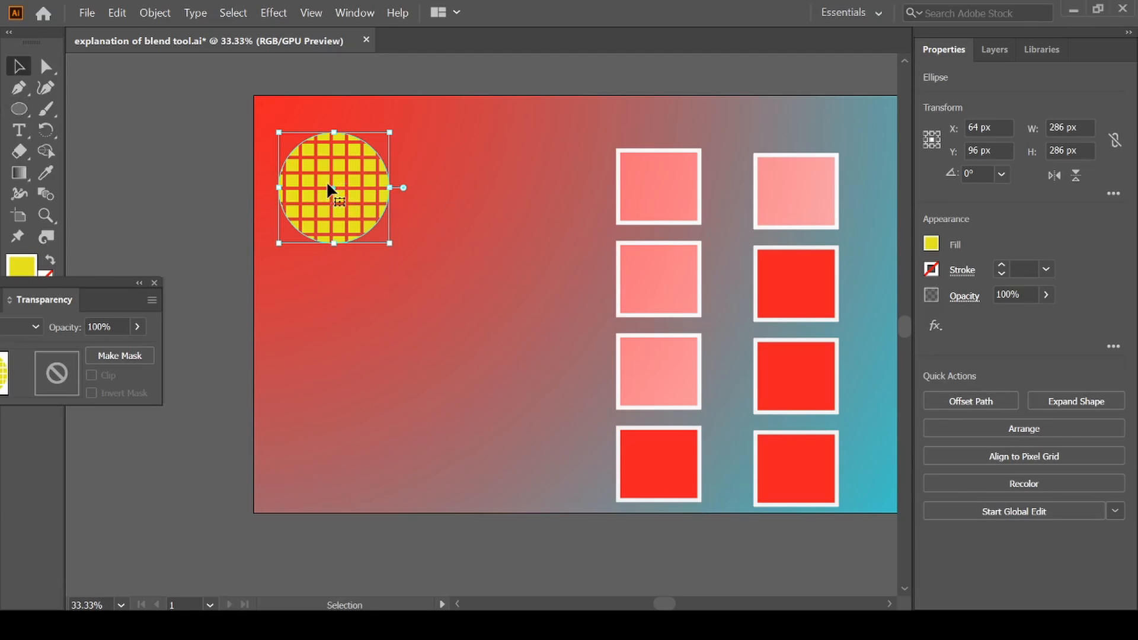
{"action": "left_click_drag", "start_coordinate": [327, 184], "coordinate": [327, 156]}
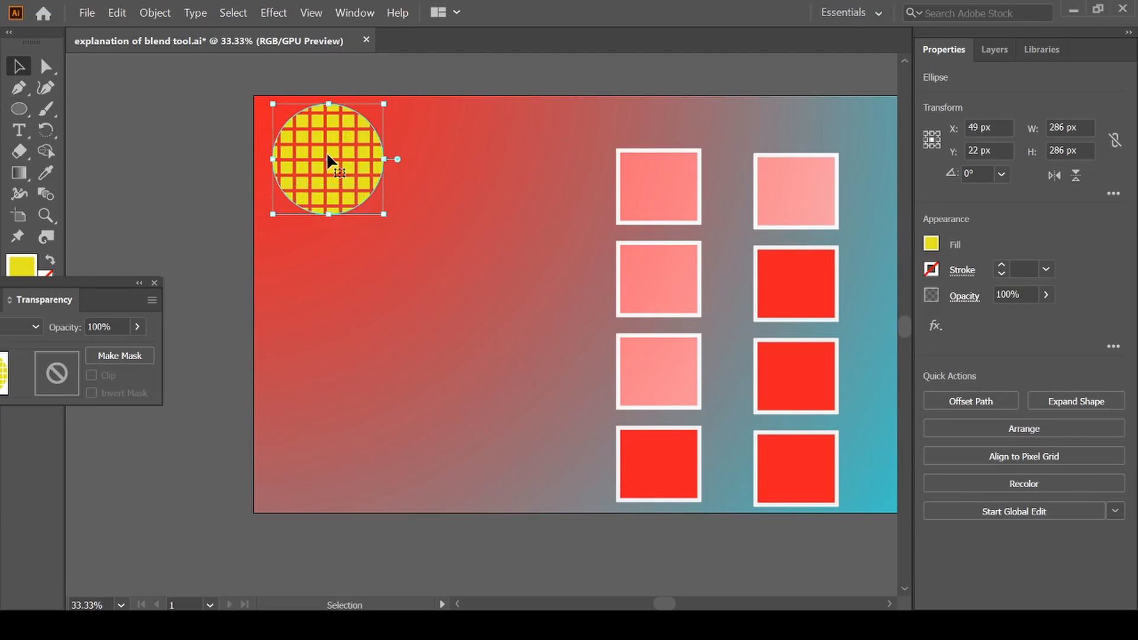
{"action": "left_click", "coordinate": [189, 239]}
Step: Draw a square about 228 px wide below the circle, near the artboard's lower edge, and fill it with the green dot pattern swatch
{"action": "key", "text": "m"}
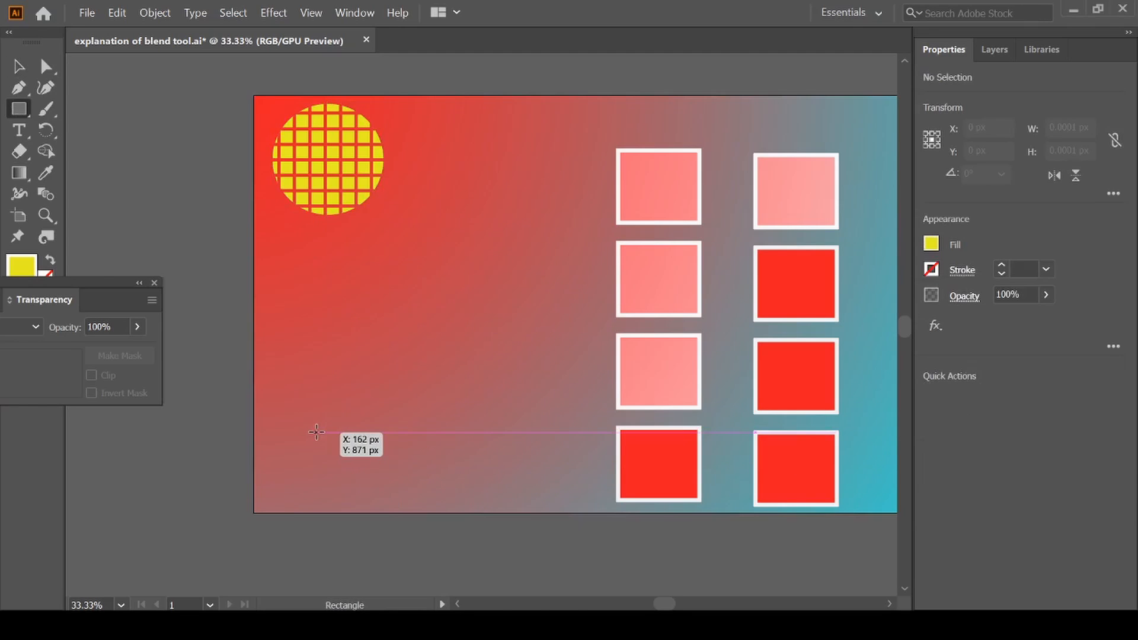
{"action": "left_click_drag", "start_coordinate": [316, 432], "coordinate": [404, 466]}
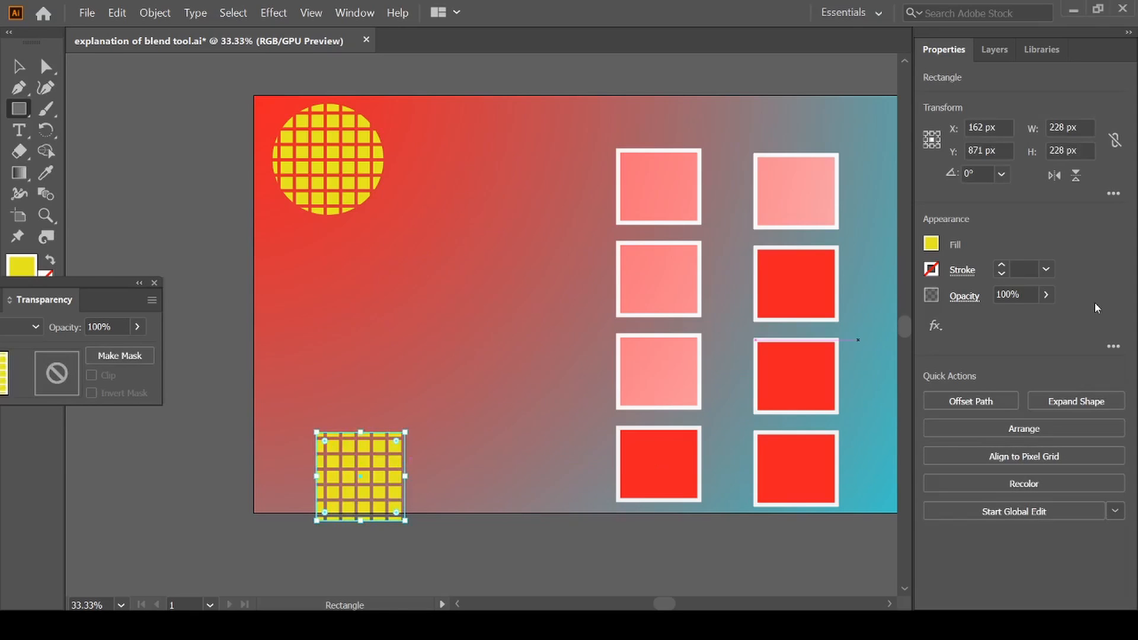
{"action": "left_click", "coordinate": [929, 245]}
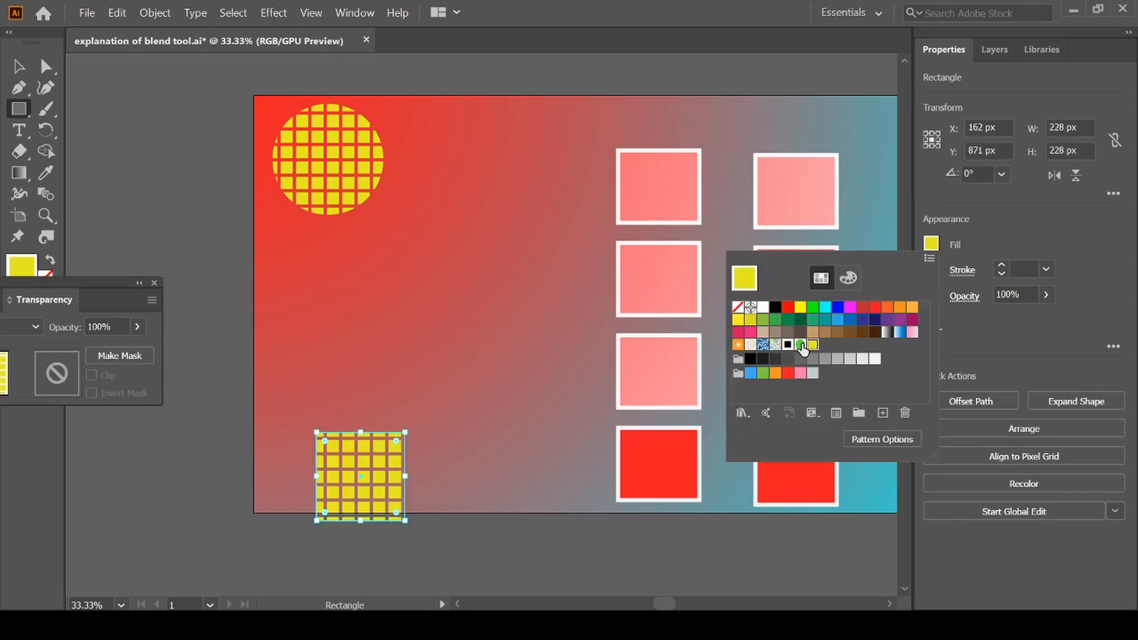
{"action": "left_click", "coordinate": [800, 345]}
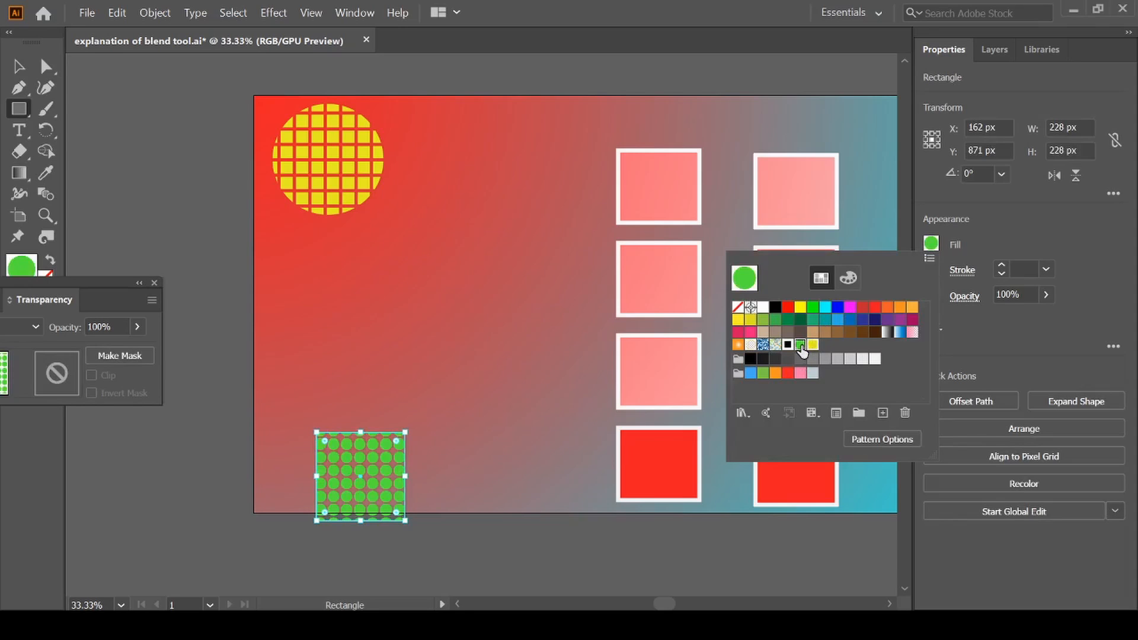
Step: Move the green dotted square fully onto the artboard, to about X 107 px, Y 787 px, and deselect it
{"action": "left_click", "coordinate": [24, 66]}
{"action": "key", "text": "v"}
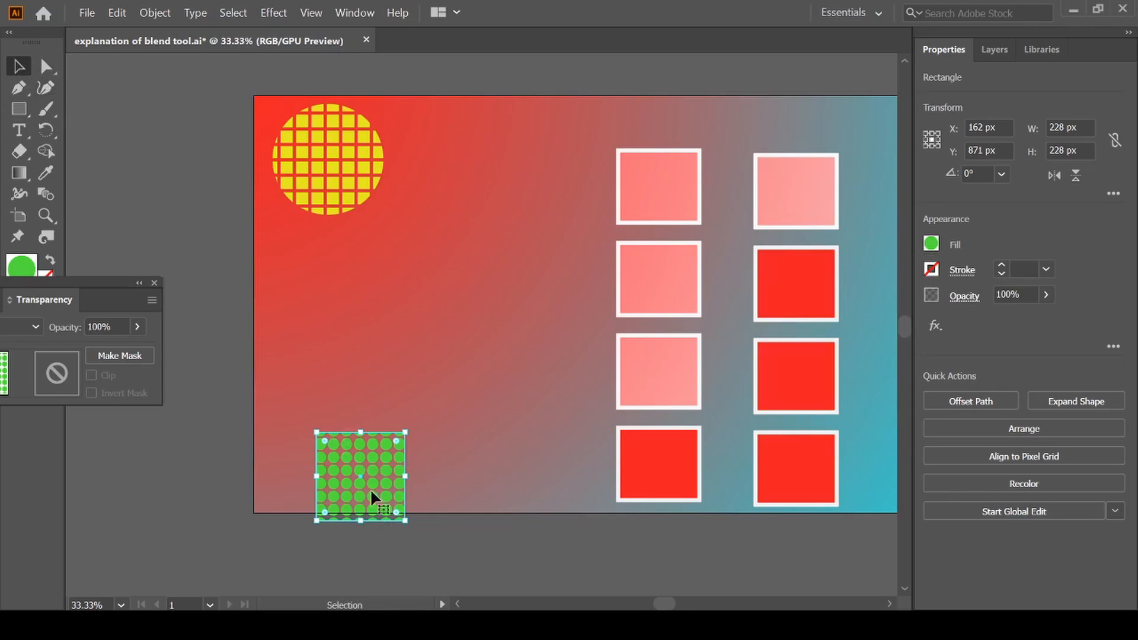
{"action": "left_click_drag", "start_coordinate": [361, 478], "coordinate": [337, 446]}
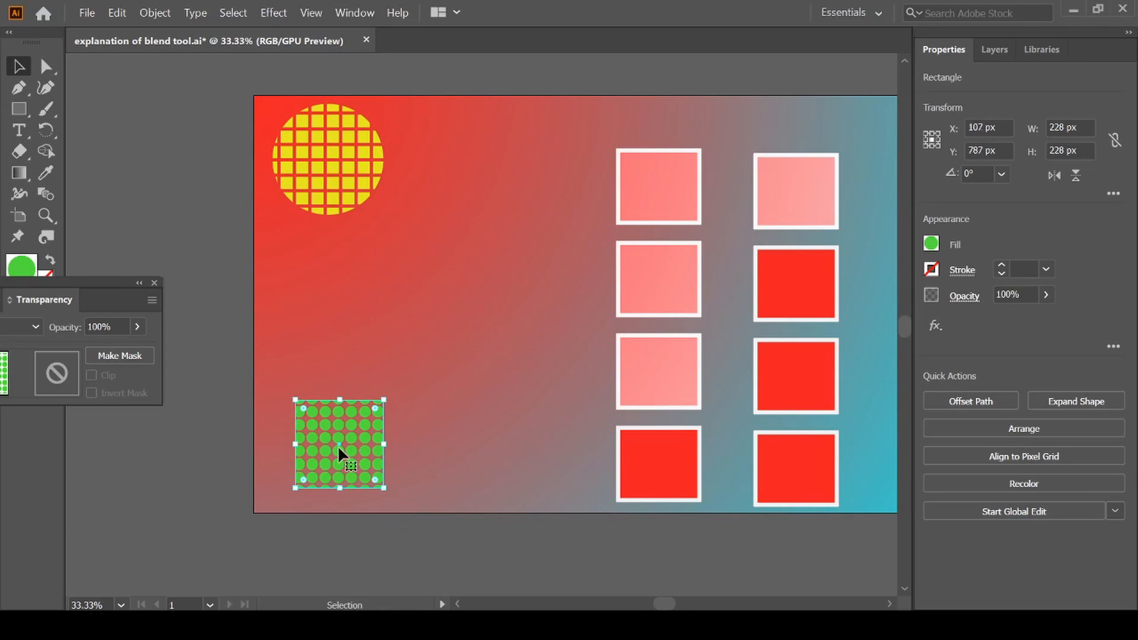
{"action": "left_click", "coordinate": [225, 465]}
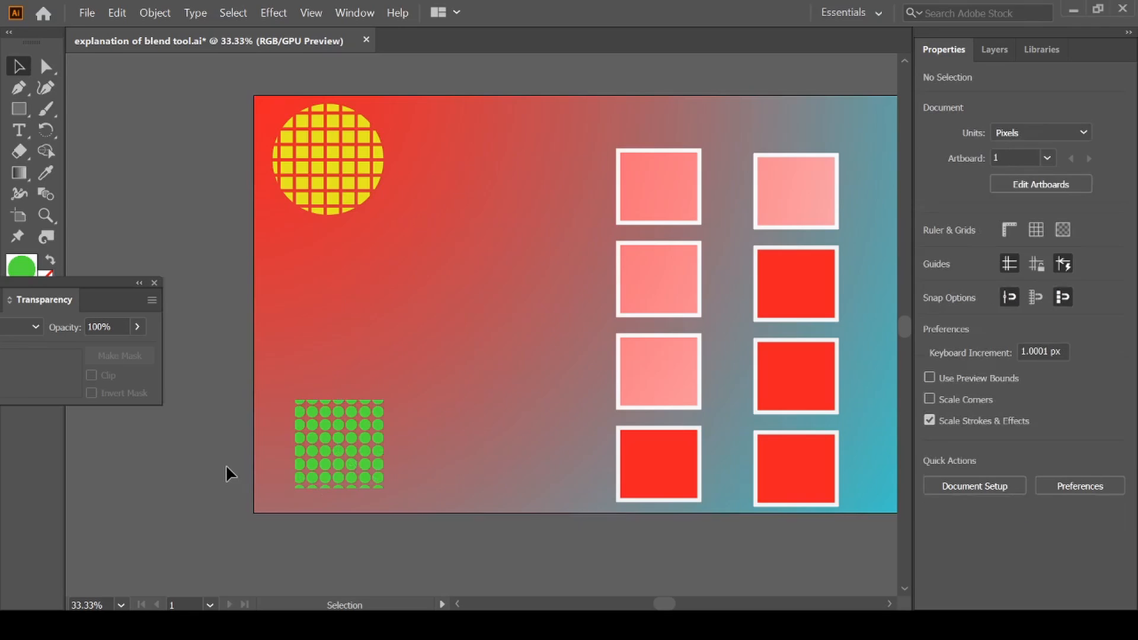
Step: Select the green dotted square and the yellow patterned circle, and blend from the circle to the square with the Blend tool
{"action": "left_click", "coordinate": [342, 446]}
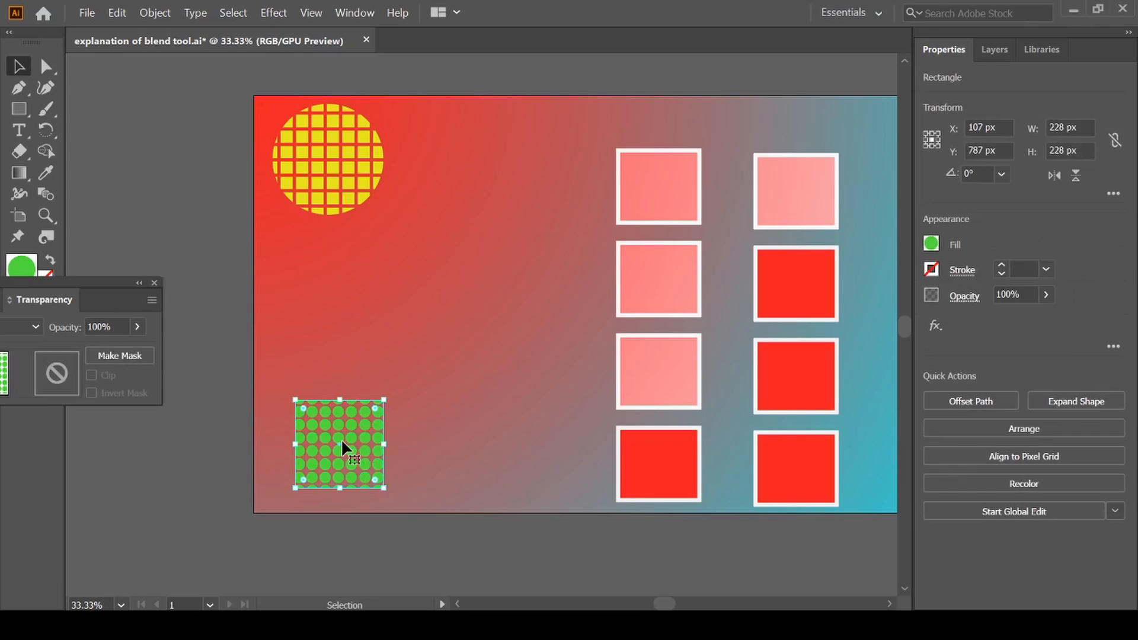
{"action": "left_click", "coordinate": [331, 155], "text": "shift"}
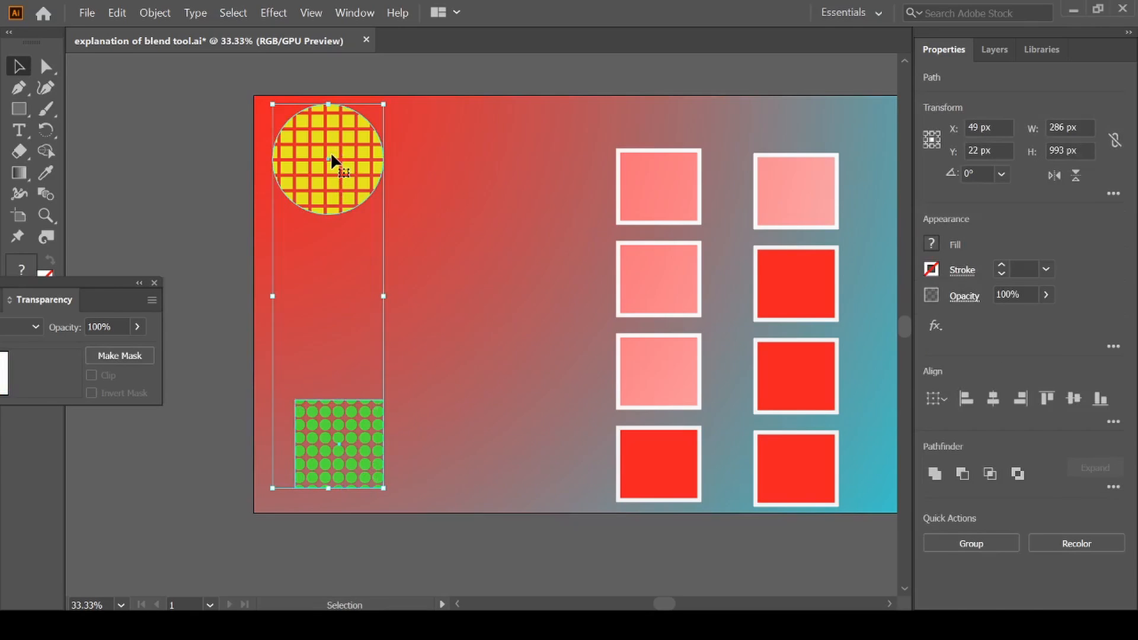
{"action": "key", "text": "w"}
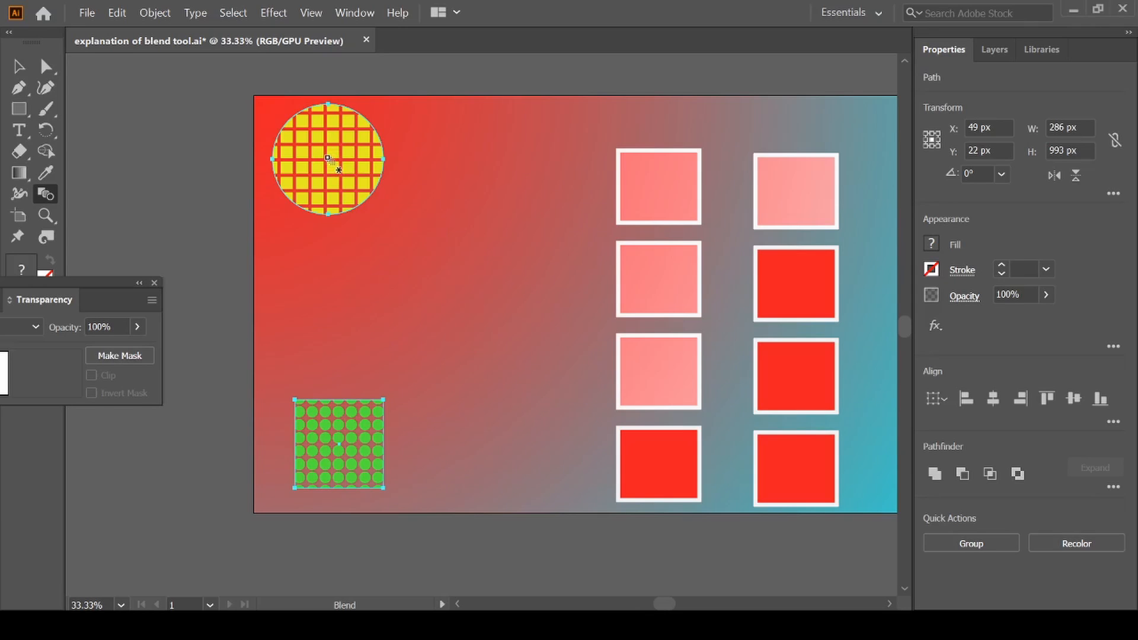
{"action": "left_click", "coordinate": [328, 159]}
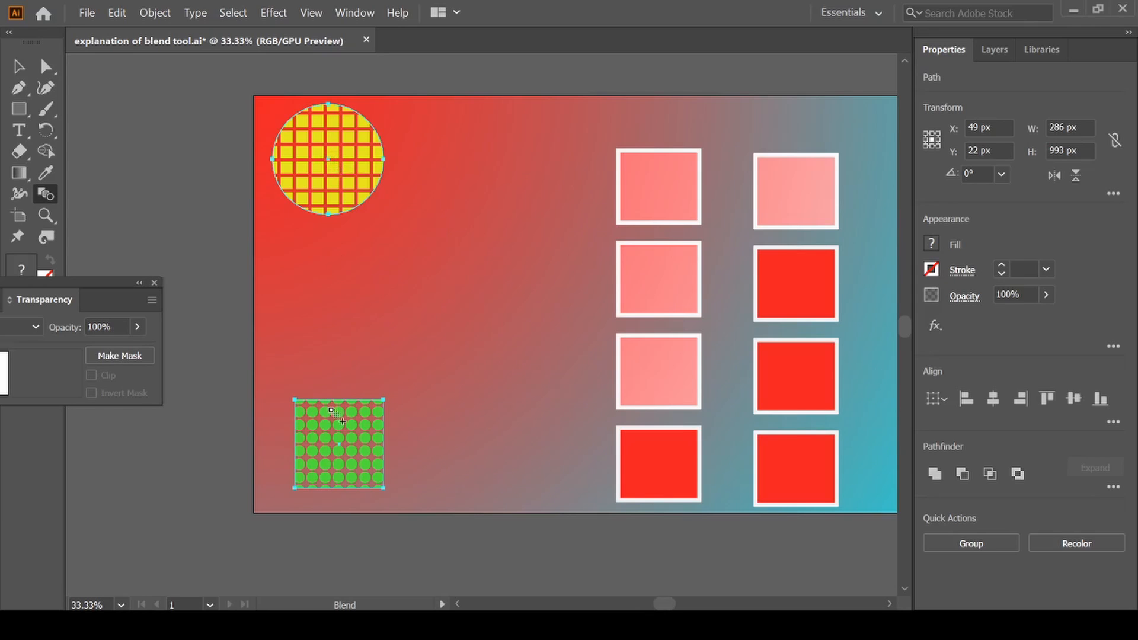
{"action": "left_click", "coordinate": [340, 446]}
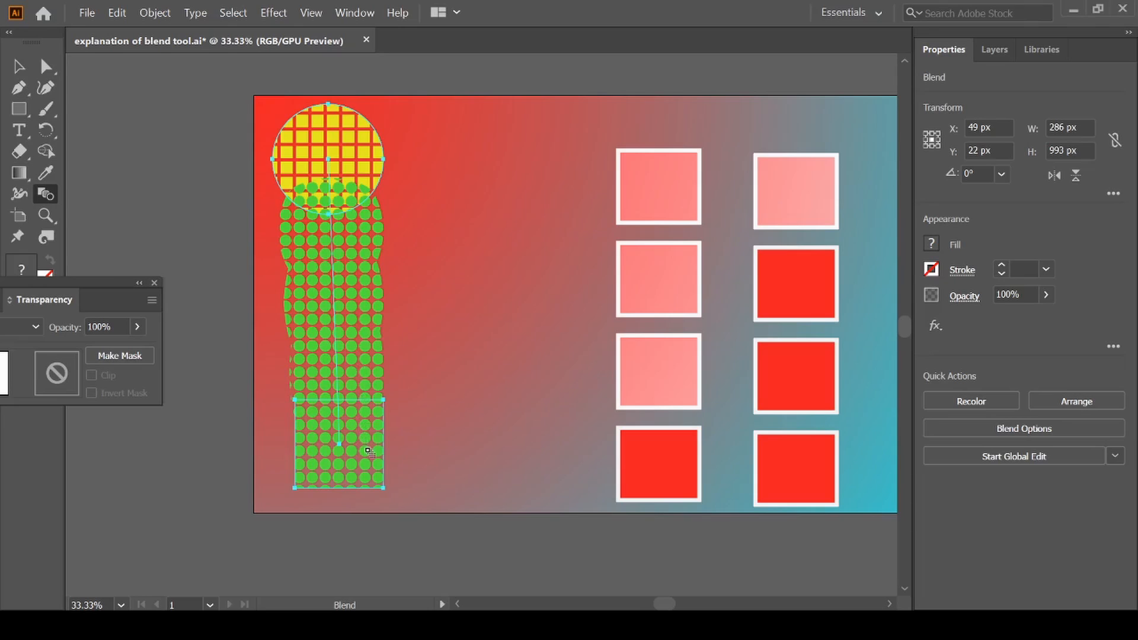
Step: Reverse the pattern blend front to back and clear the selection
{"action": "left_click", "coordinate": [166, 13]}
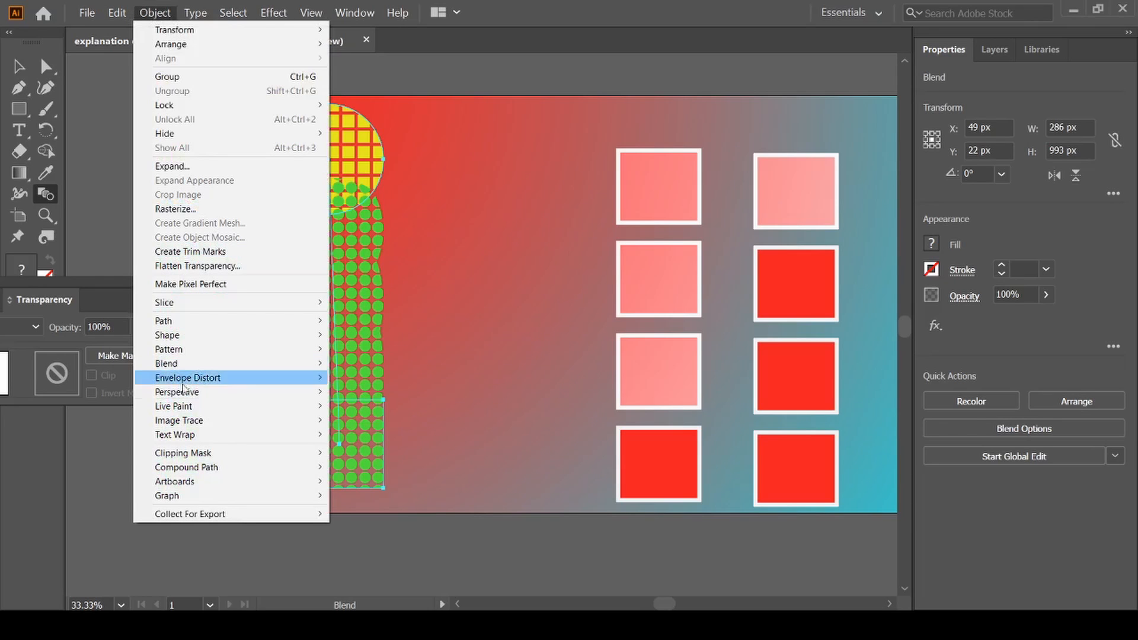
{"action": "mouse_move", "coordinate": [183, 392]}
{"action": "mouse_move", "coordinate": [178, 363]}
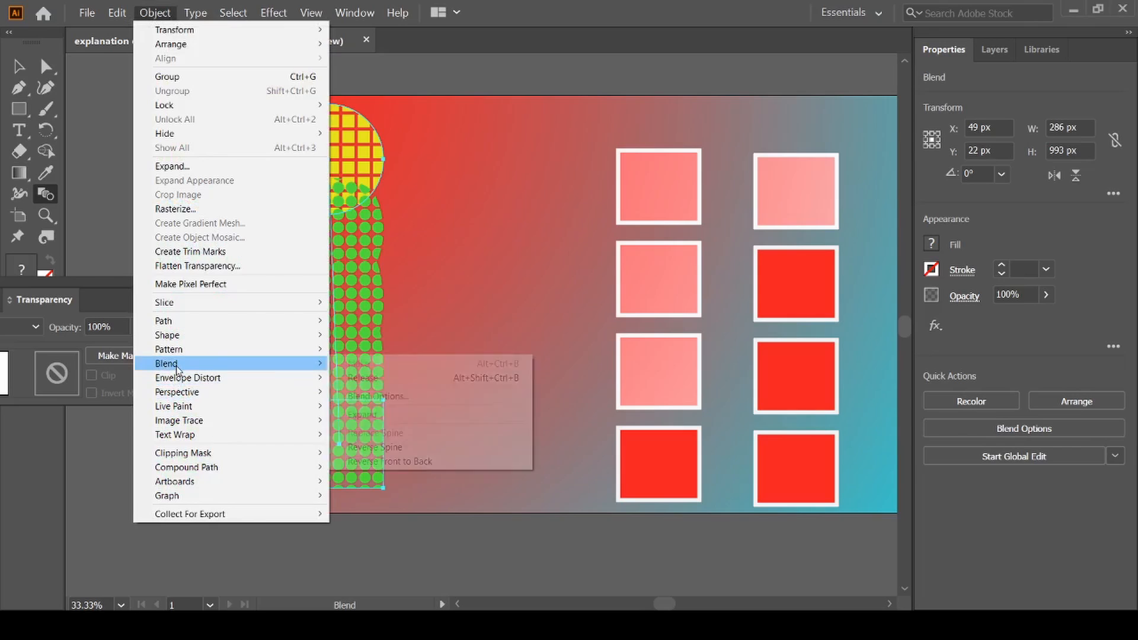
{"action": "left_click", "coordinate": [434, 461]}
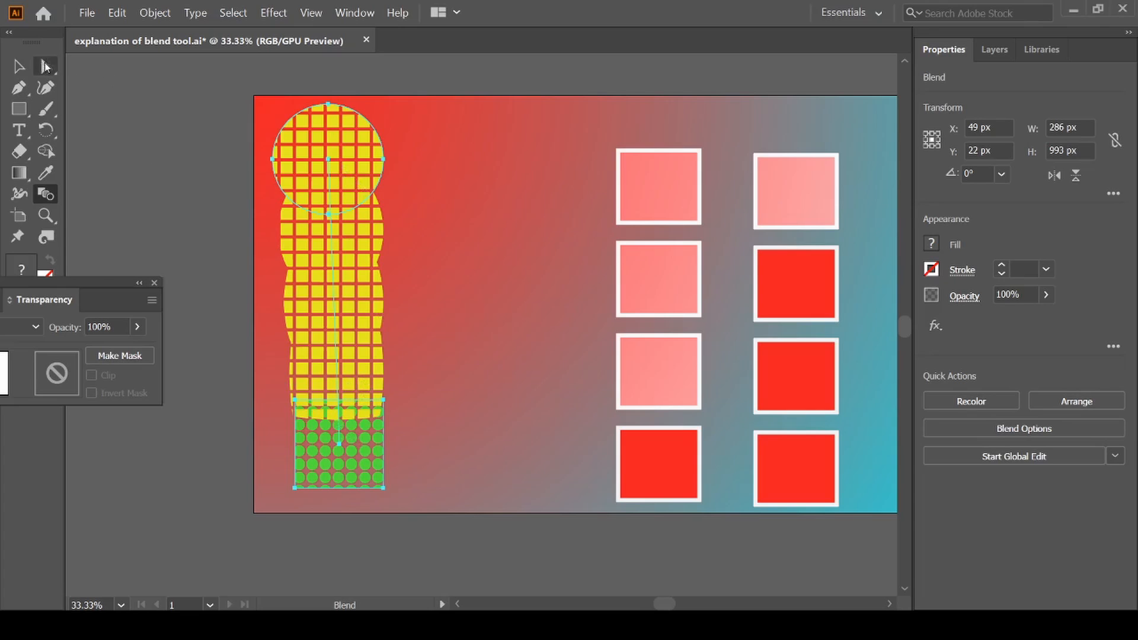
{"action": "left_click", "coordinate": [18, 66]}
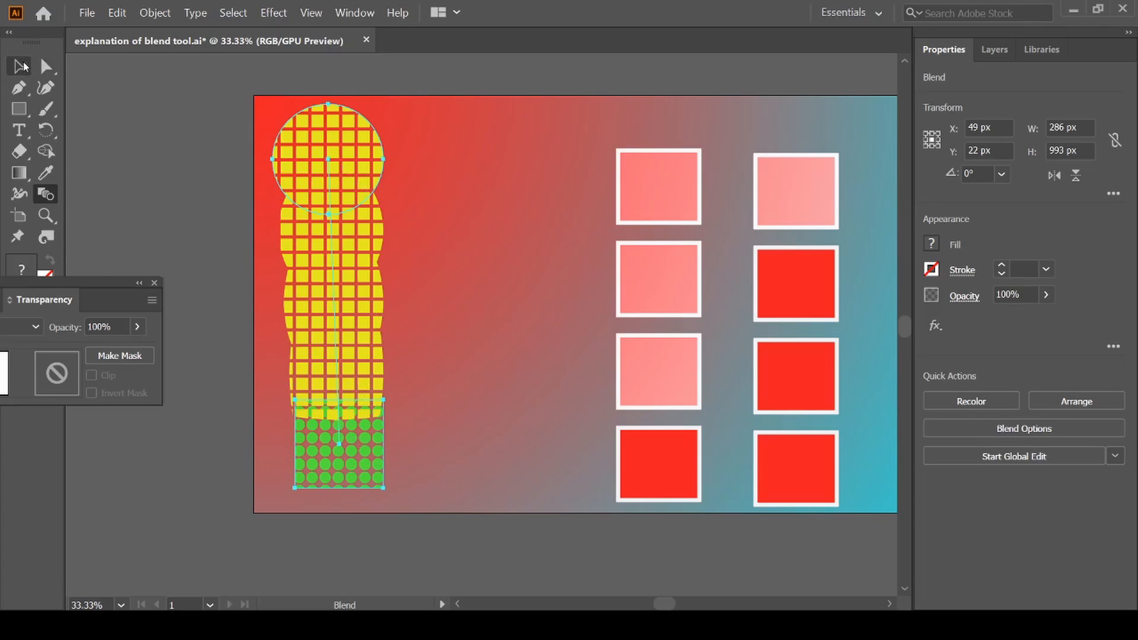
{"action": "left_click", "coordinate": [183, 176]}
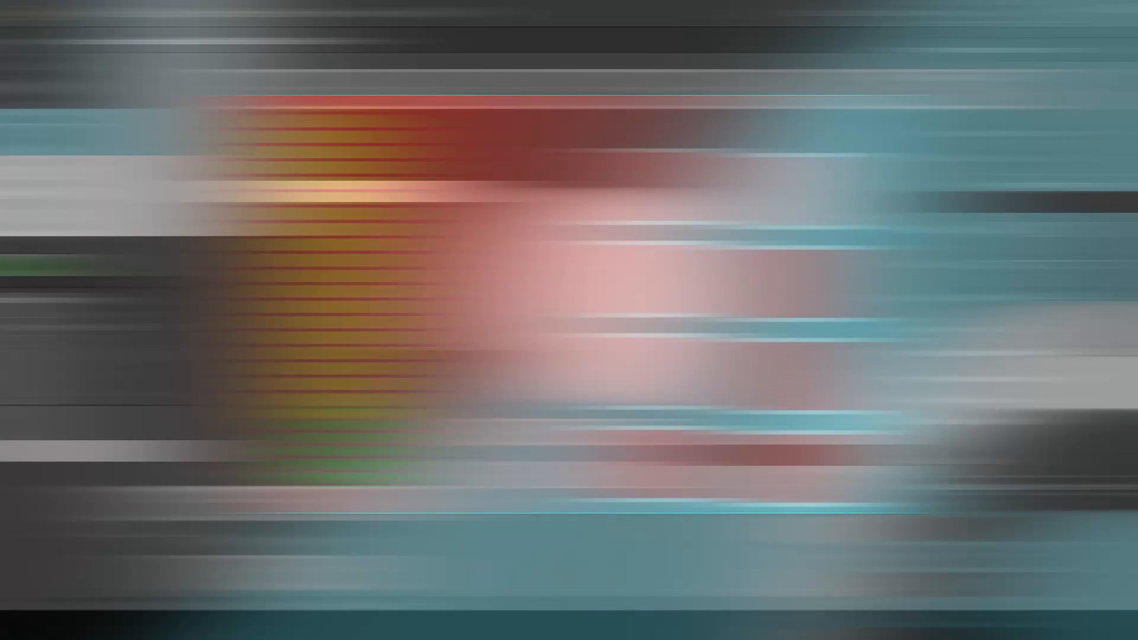